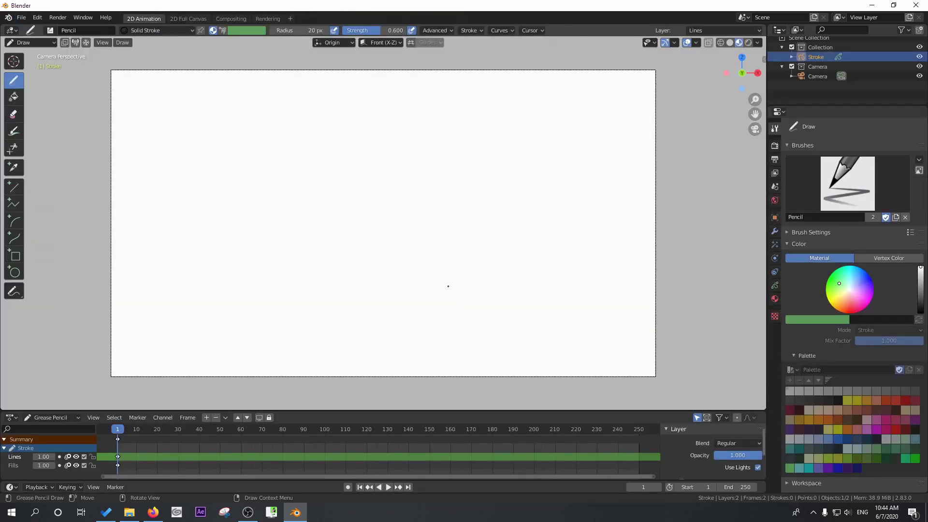
- Draw several freehand pencil test strokes inside the camera frame, including a zigzag, a smiley face and a few squiggles
mouse_move(464, 163)
mouse_down()
mouse_move(332, 151)
mouse_move(316, 232)
mouse_move(302, 249)
mouse_move(345, 237)
mouse_move(311, 247)
mouse_up()
drag(442, 207, 492, 211)
drag(490, 232, 465, 234)
drag(234, 211, 233, 214)
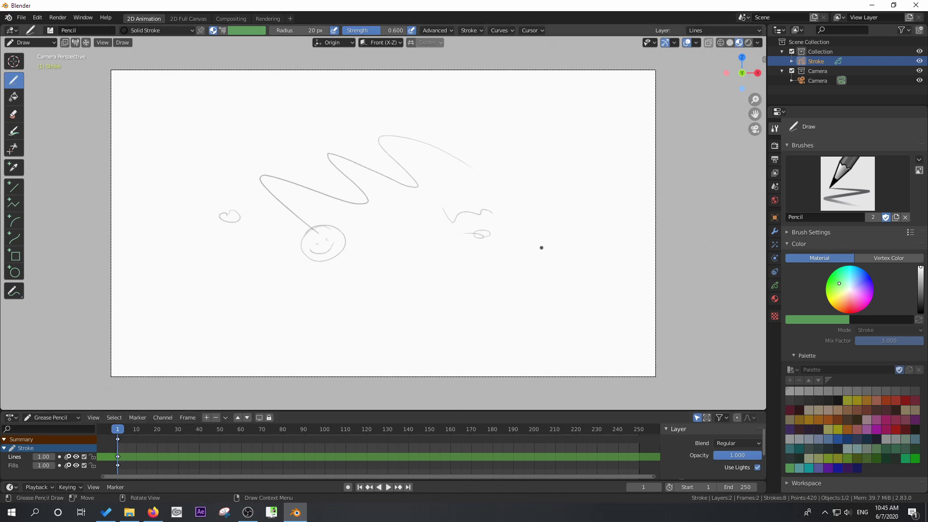
- Leave drawing for Object Mode and leave the camera view to see the strokes in perspective
click(30, 44)
click(31, 50)
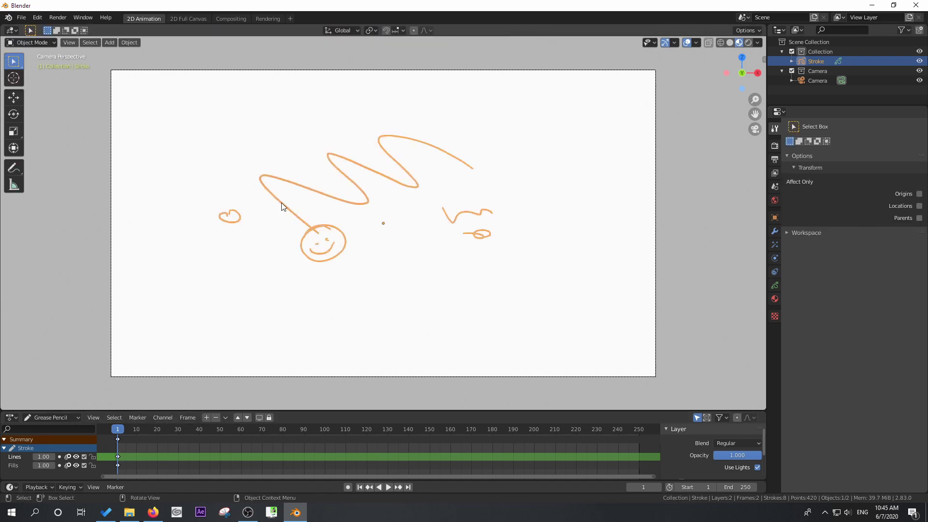
middle_drag(506, 248, 389, 247)
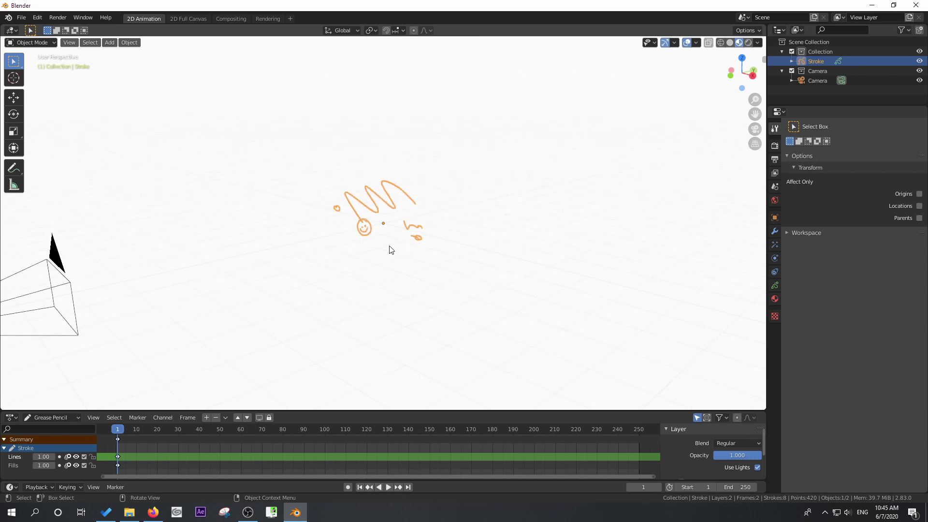
- Review the World surface settings and the selected camera's transform values
click(775, 201)
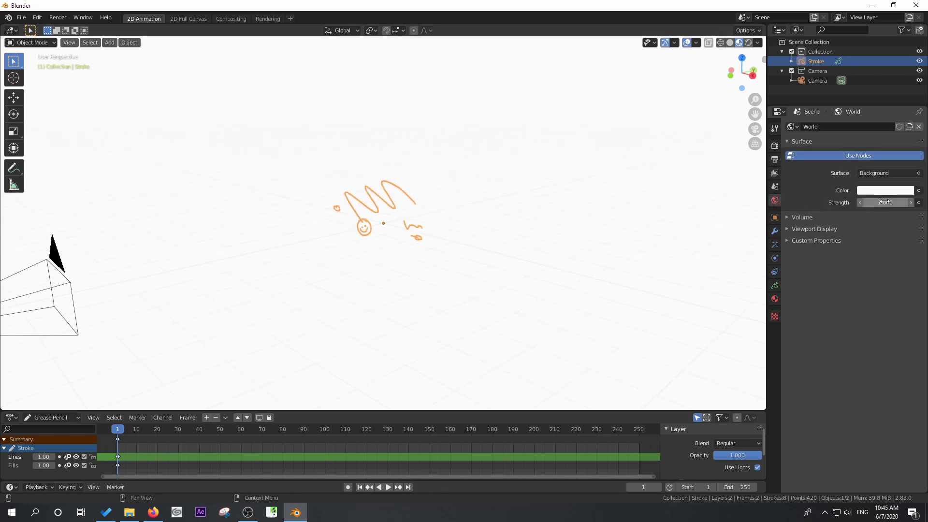
mouse_move(270, 236)
middle_down()
mouse_move(292, 234)
mouse_move(208, 263)
middle_up()
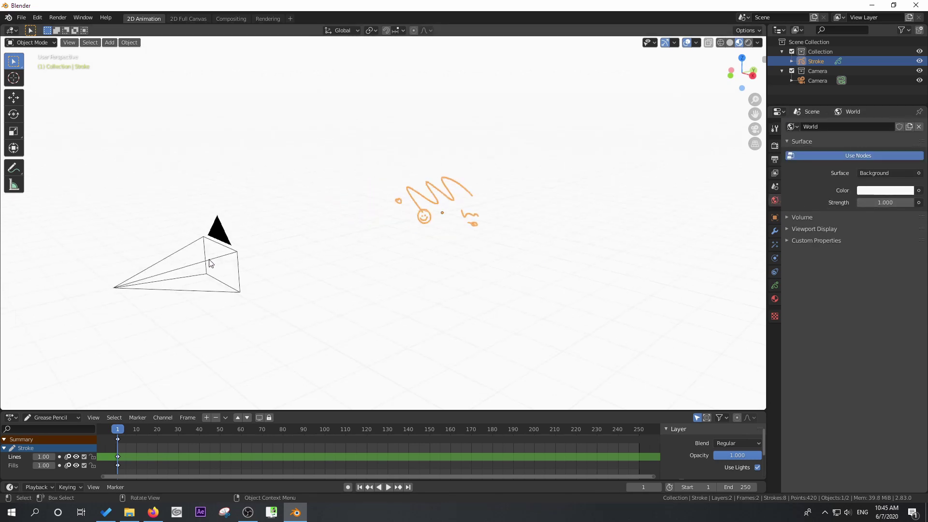
click(173, 274)
key(n)
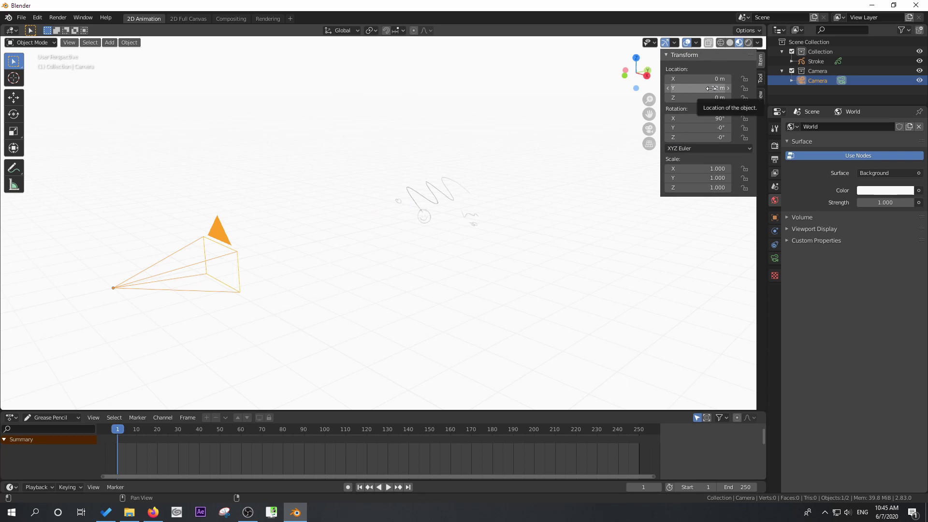
- Enable the 3D Cursor overlay in the viewport and toggle all overlays off and back on
scroll(393, 213, up, 2)
click(698, 43)
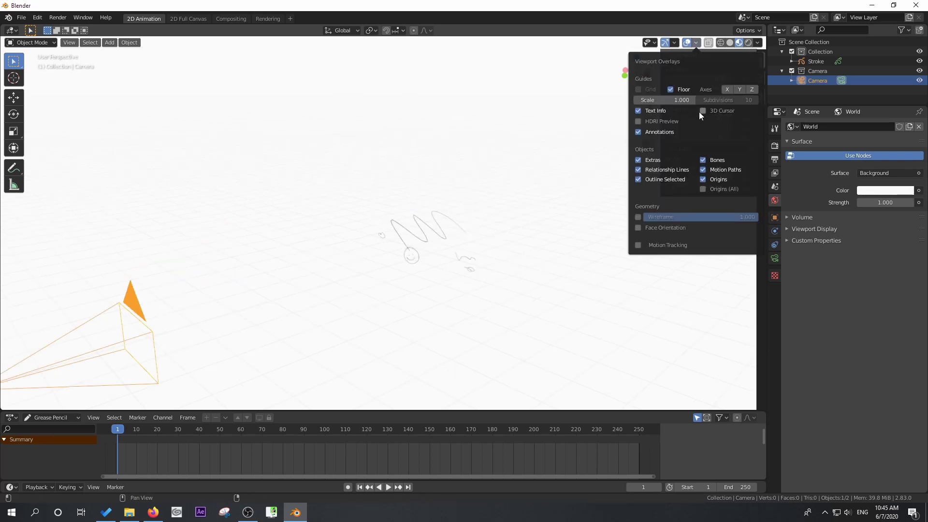
scroll(475, 249, up, 3)
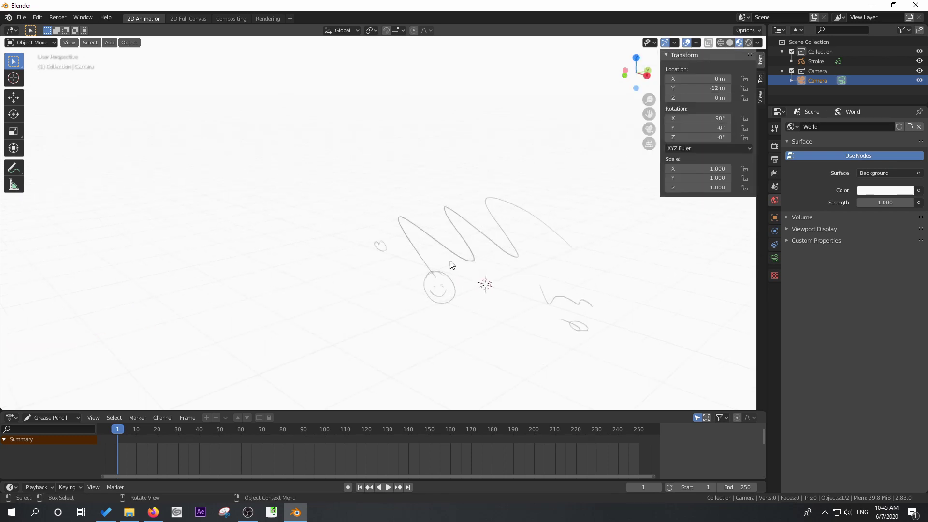
click(697, 42)
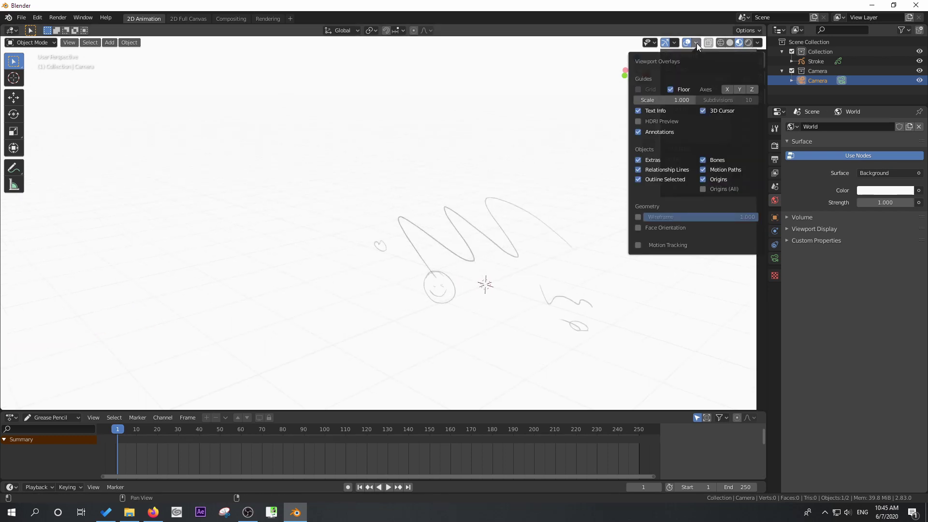
click(686, 43)
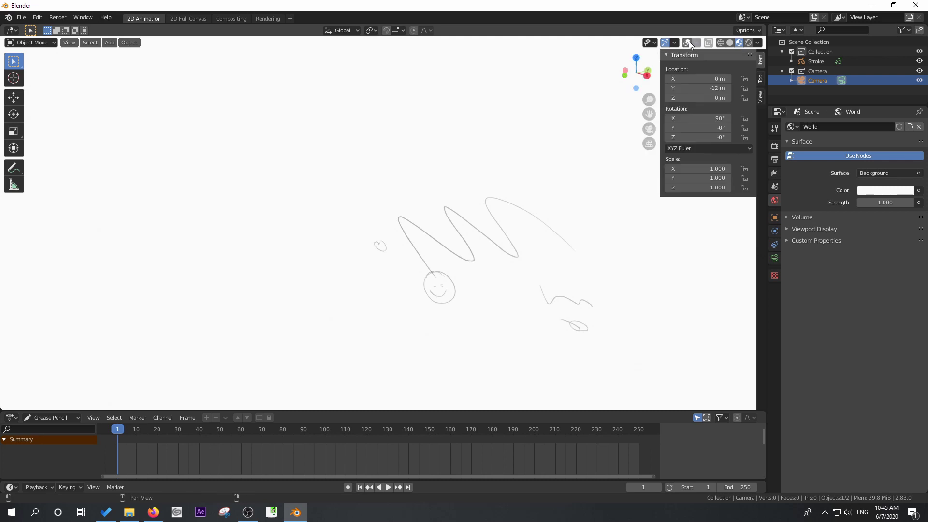
click(687, 42)
click(697, 43)
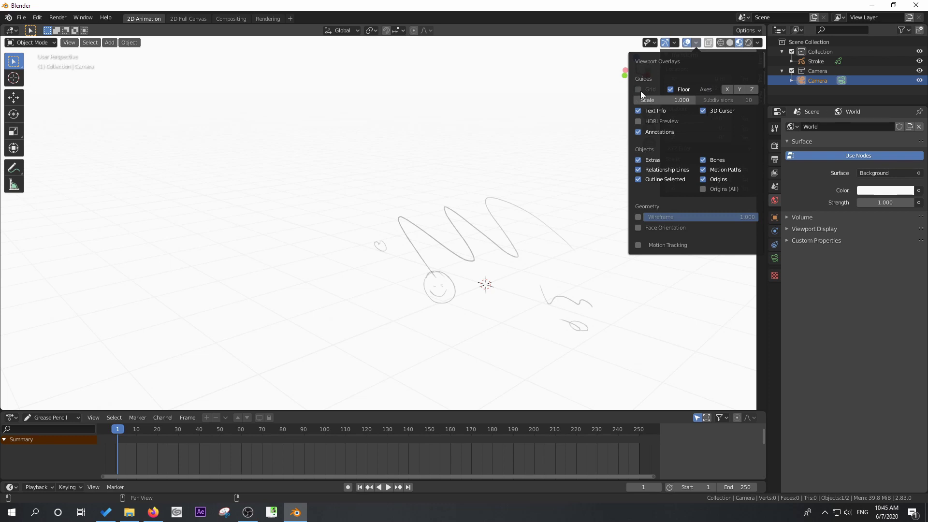
- Switch to the front orthographic view and exclude the Camera collection from the scene
key(KP_1)
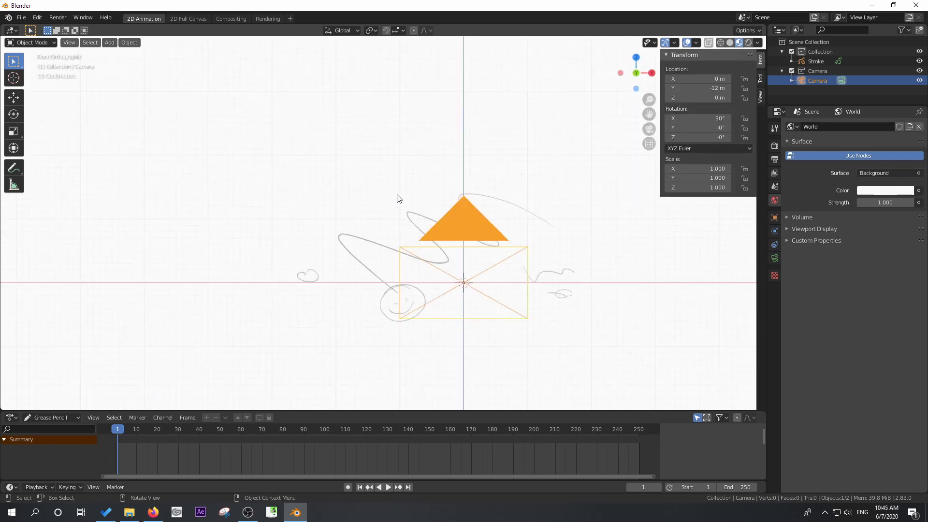
scroll(395, 199, down, 3)
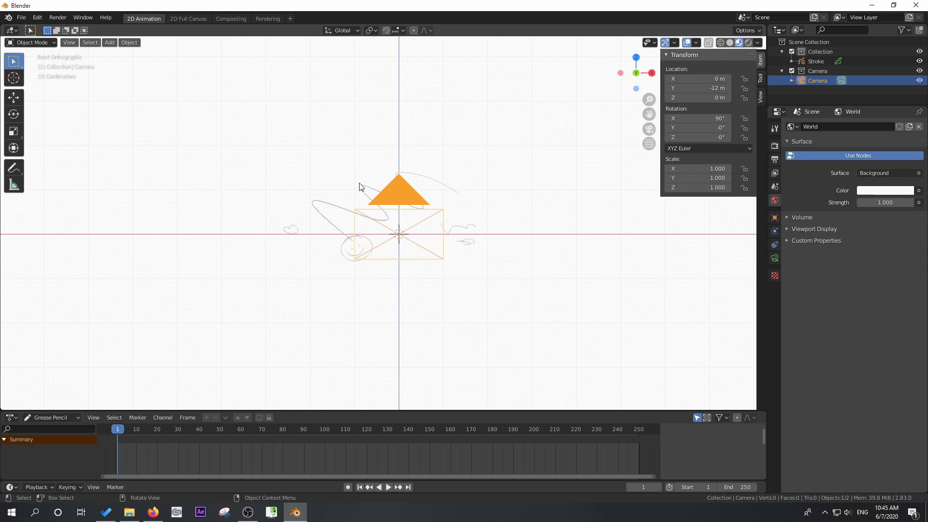
scroll(353, 213, up, 3)
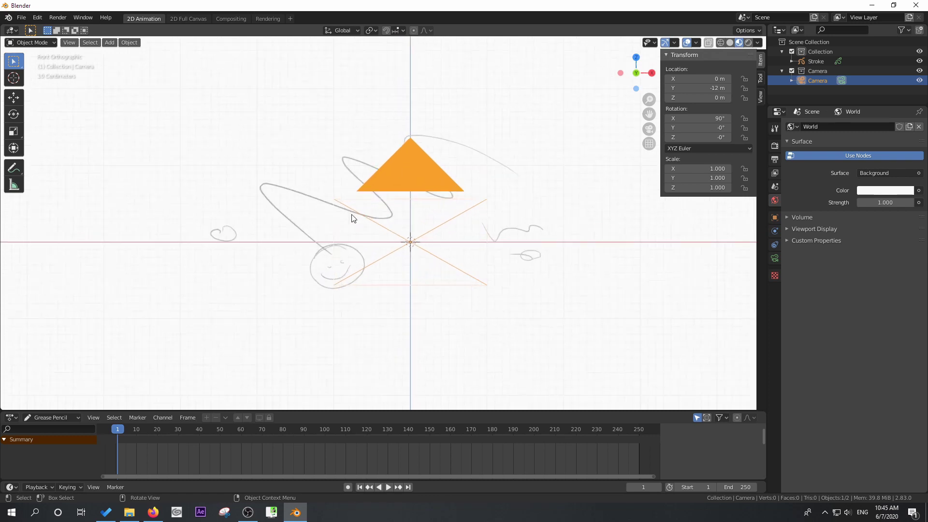
click(792, 70)
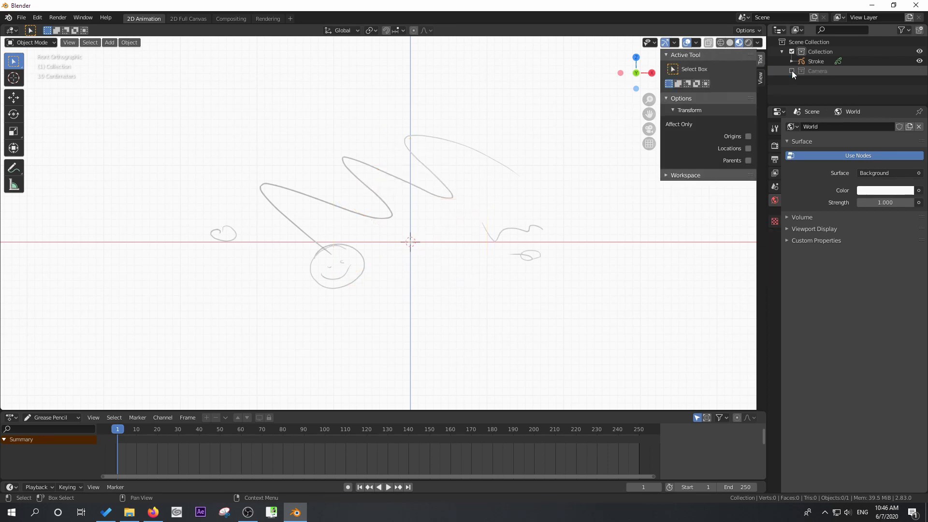
- Select the Stroke object and review its grease pencil layers and its material list
click(439, 230)
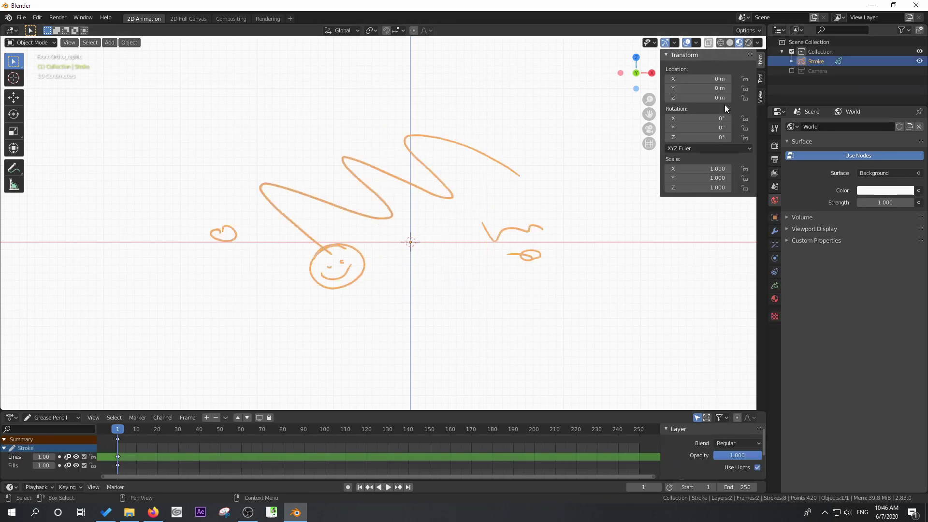
click(775, 285)
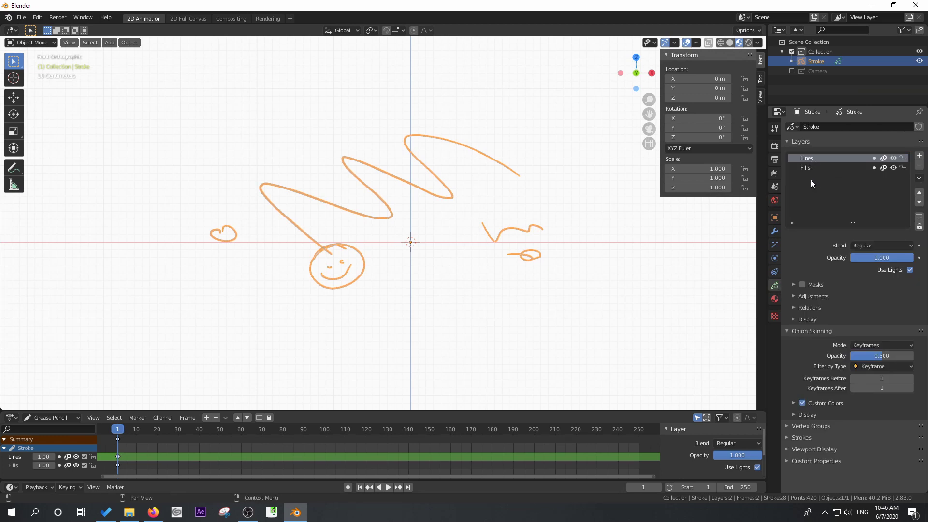
click(775, 298)
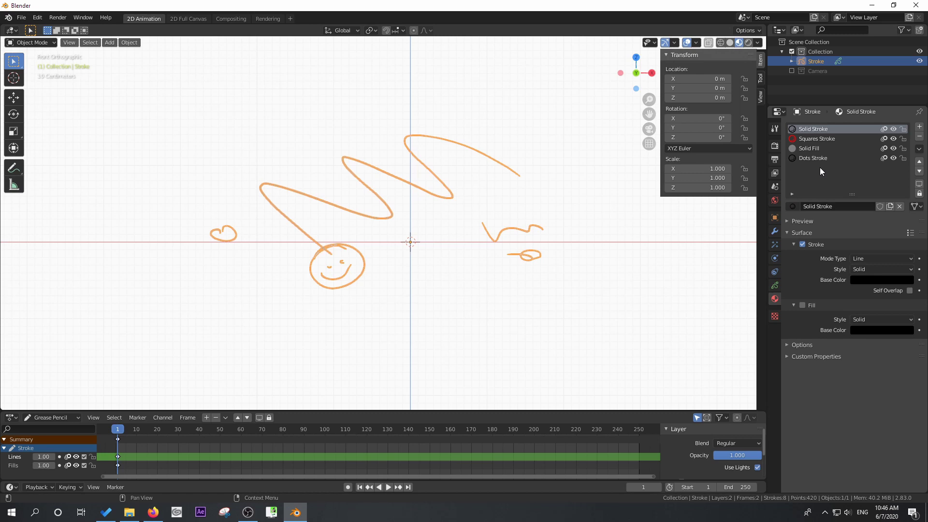
- Delete all the test strokes from the Stroke object and return to Object Mode
key(Tab)
key(Tab)
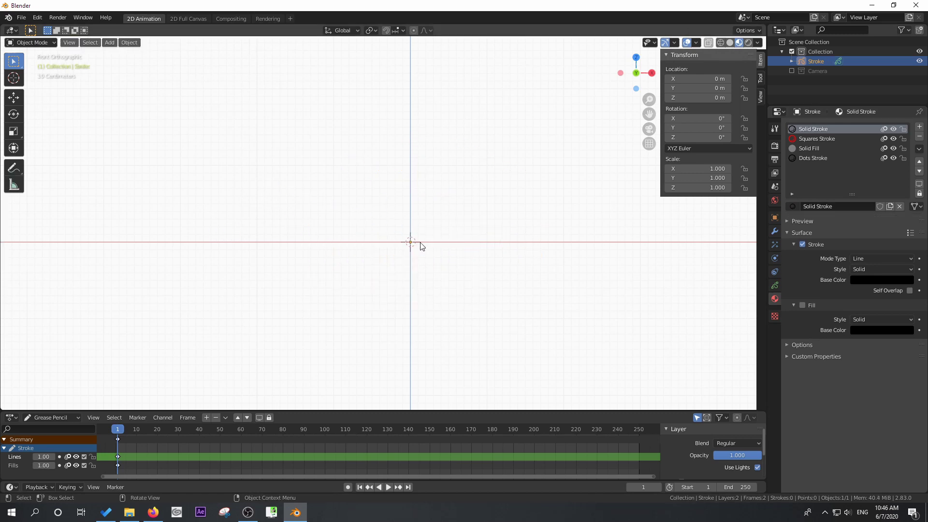
- Hide the viewport's transform sidebar and shrink the timeline to enlarge the drawing area
shift+middle_drag(456, 238, 430, 244)
key(n)
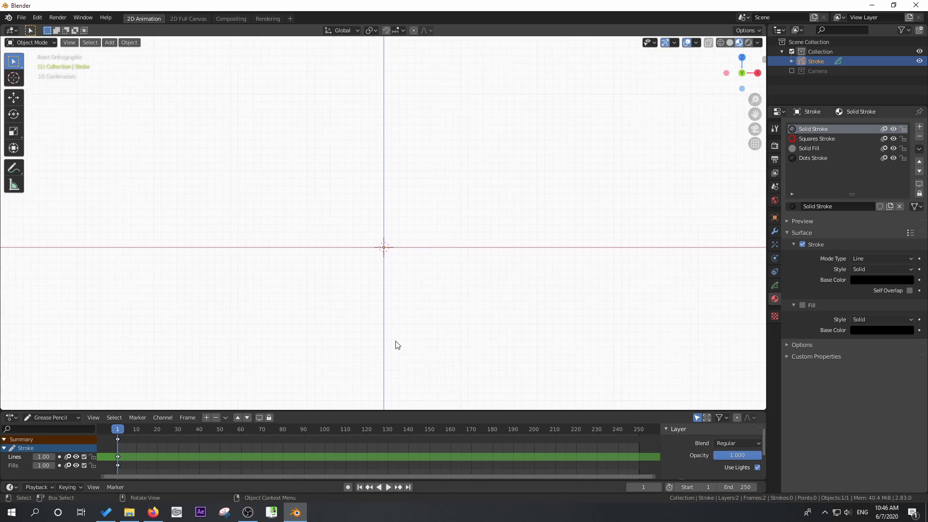
drag(406, 411, 406, 437)
- Add woman-wearing-white-and-black-top-3540297.jpg from the reference pics folder as a reference image and move it left of the world origin
key(shift)
key(shift+a)
mouse_move(458, 192)
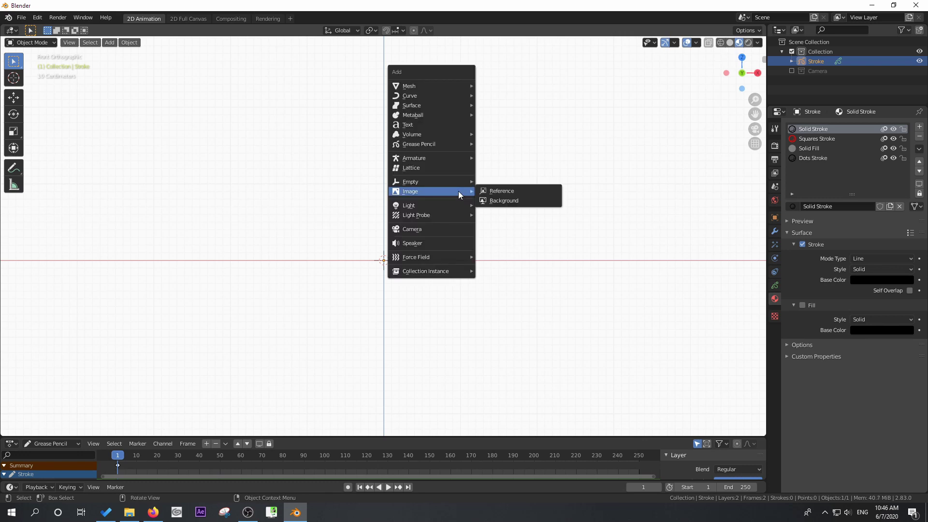
click(524, 191)
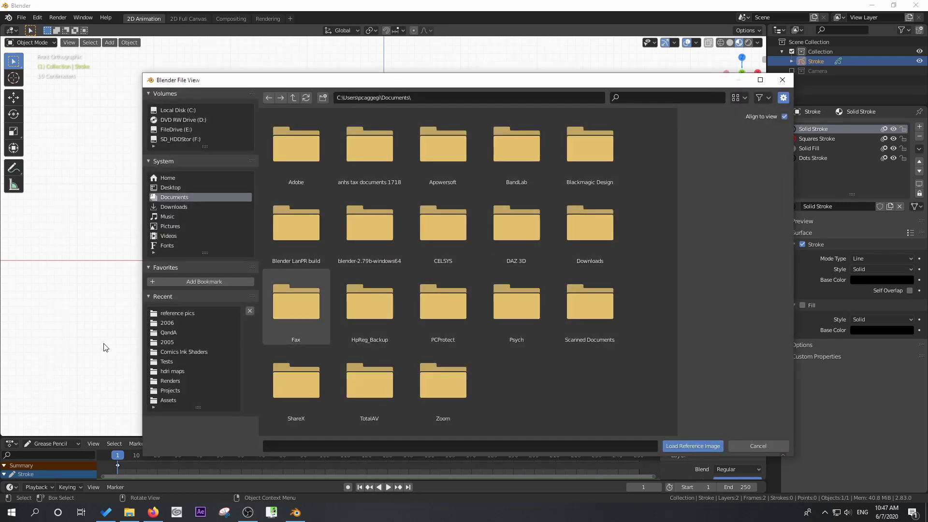
click(175, 313)
click(514, 224)
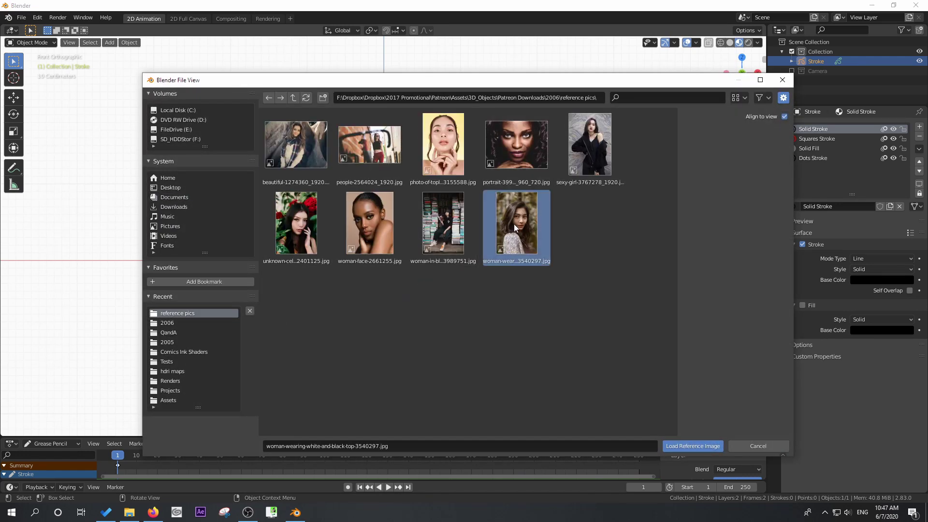
double_click(514, 224)
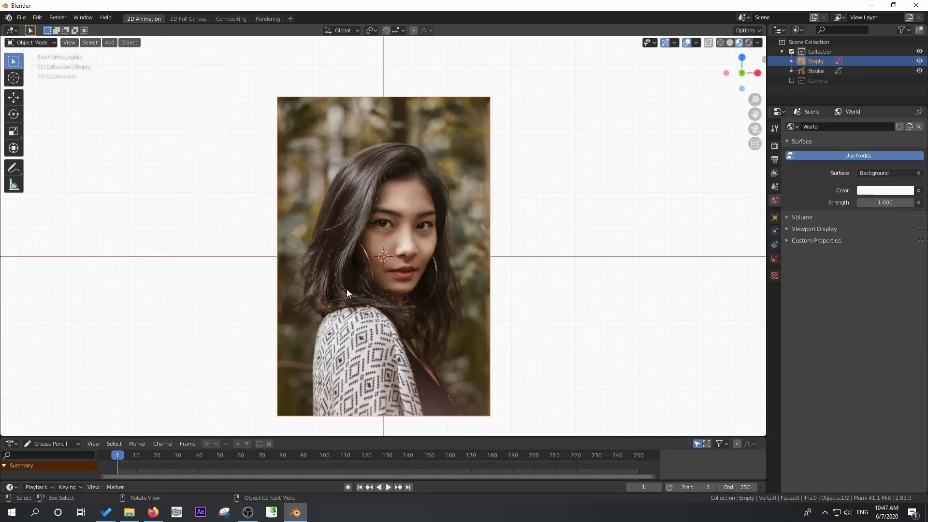
drag(471, 257, 318, 256)
- Add the same portrait from the reference pics folder as a background image and place it right of the world origin
key(shift)
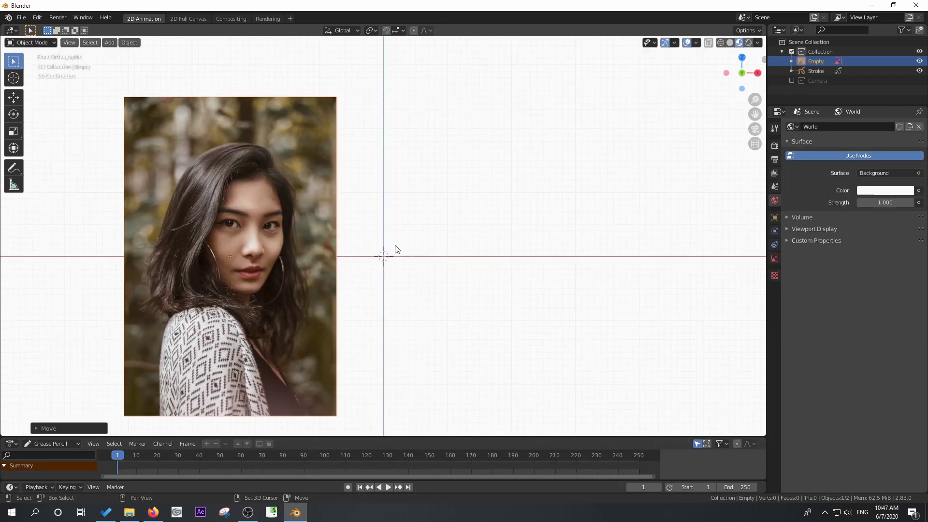
key(shift+a)
mouse_move(396, 250)
click(445, 254)
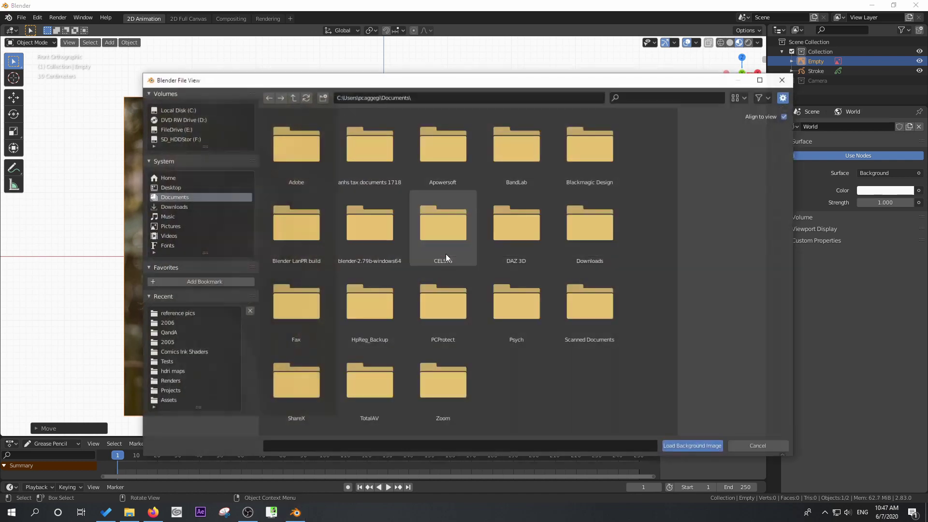
click(189, 314)
click(482, 237)
double_click(482, 236)
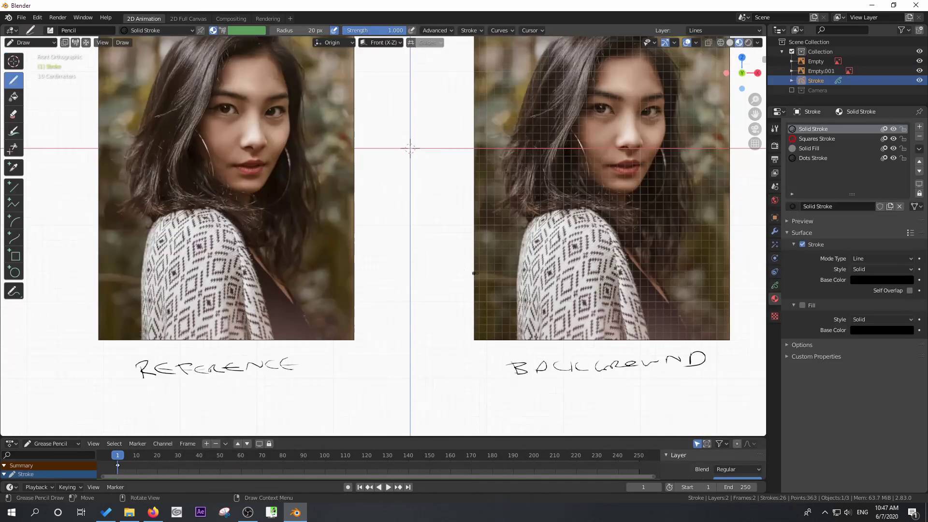
scroll(387, 232, down, 3)
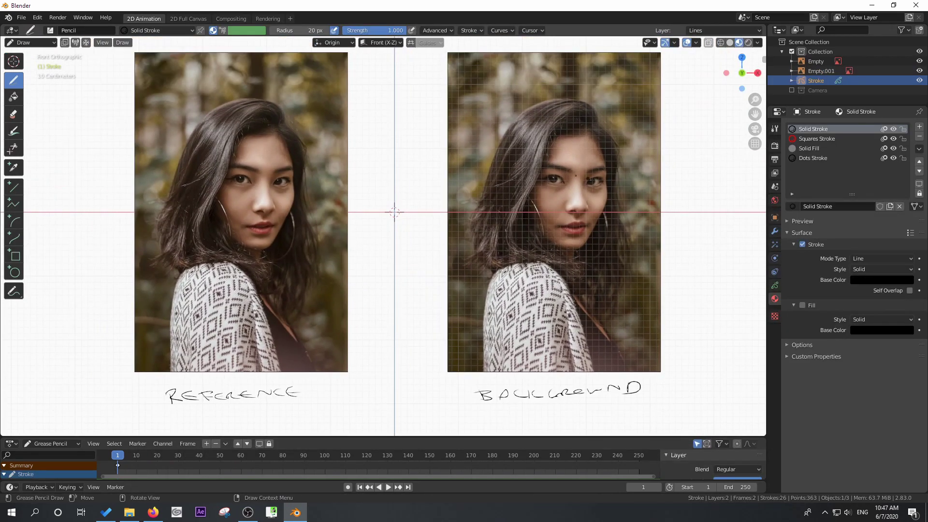
- Return to Object Mode and compare the image display settings of the reference image and the background image
click(39, 43)
click(37, 53)
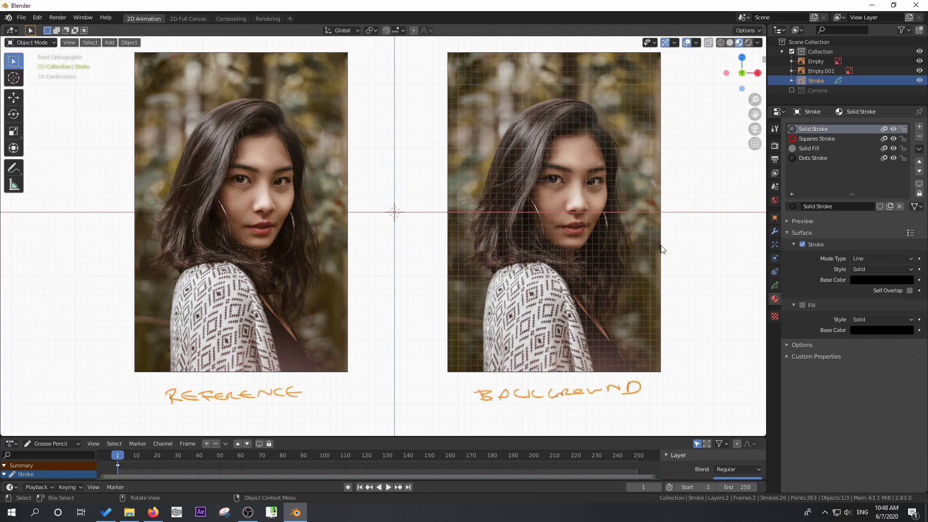
click(327, 249)
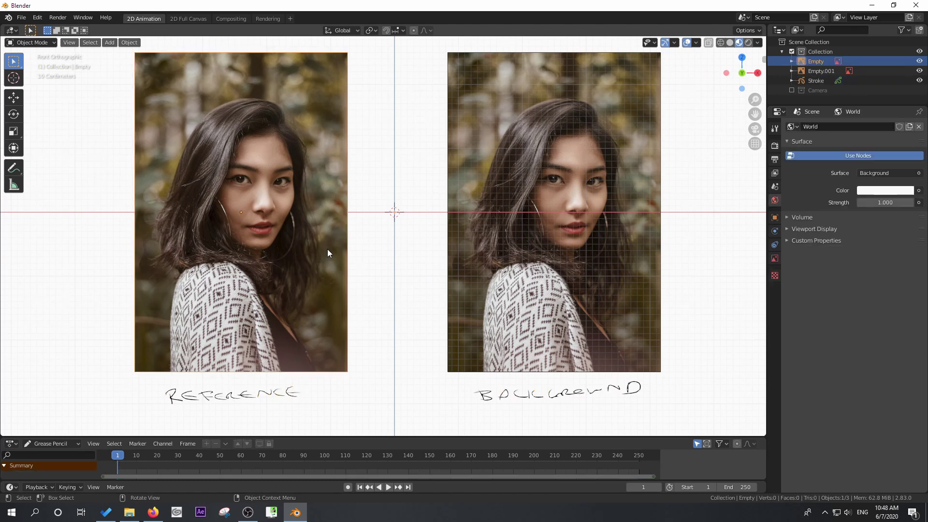
click(774, 259)
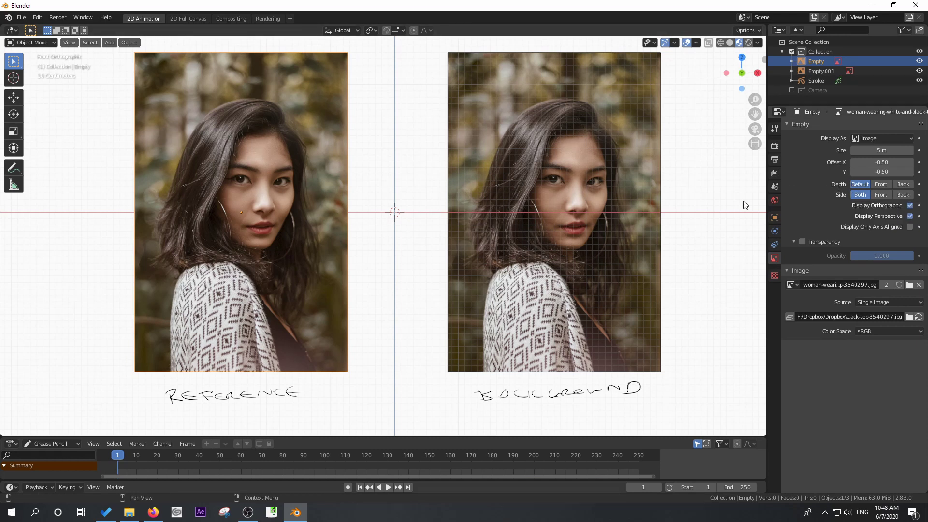
click(599, 195)
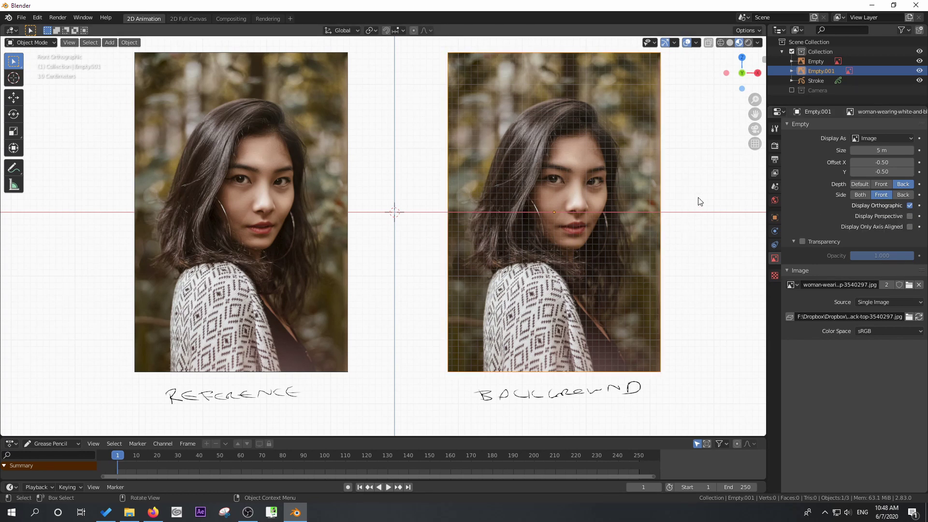
- Enable Display Perspective for the background image Empty.001 while viewing the scene in perspective
mouse_move(705, 189)
middle_down()
mouse_move(672, 216)
mouse_move(540, 233)
middle_up()
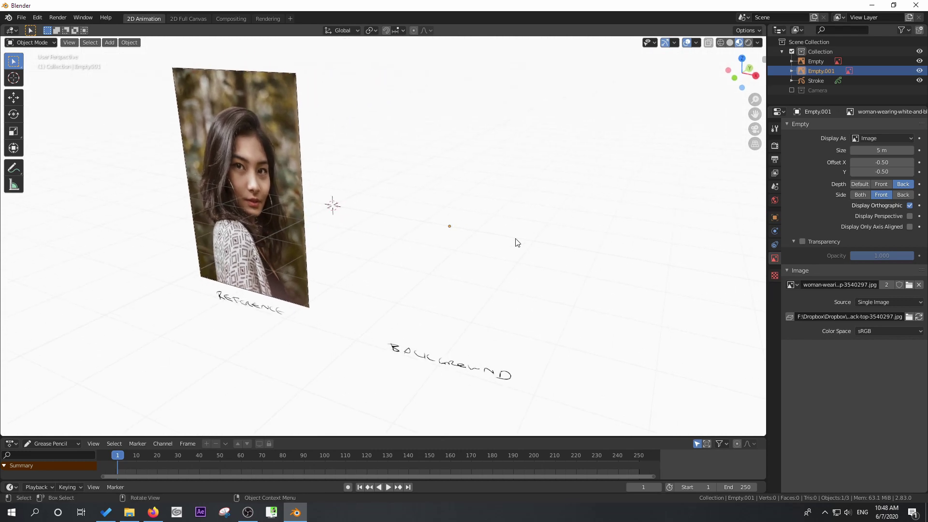
click(819, 62)
click(816, 72)
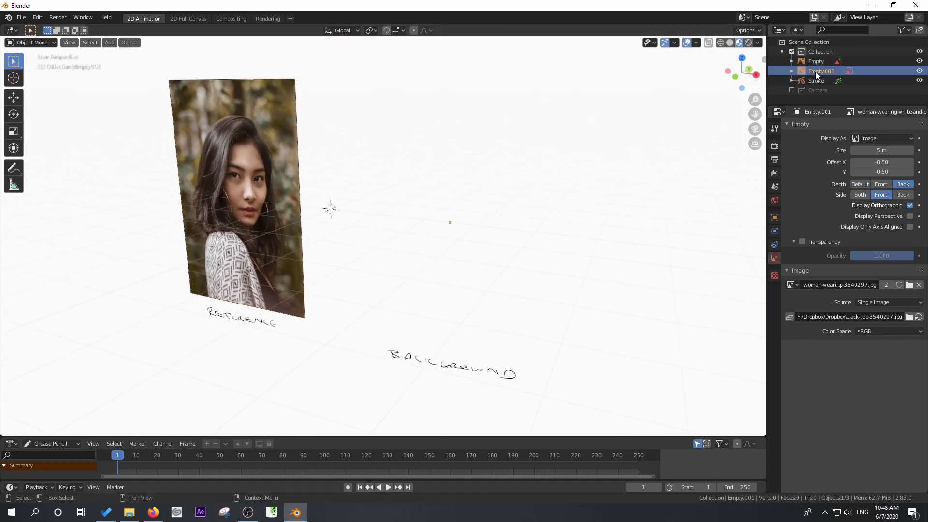
click(910, 217)
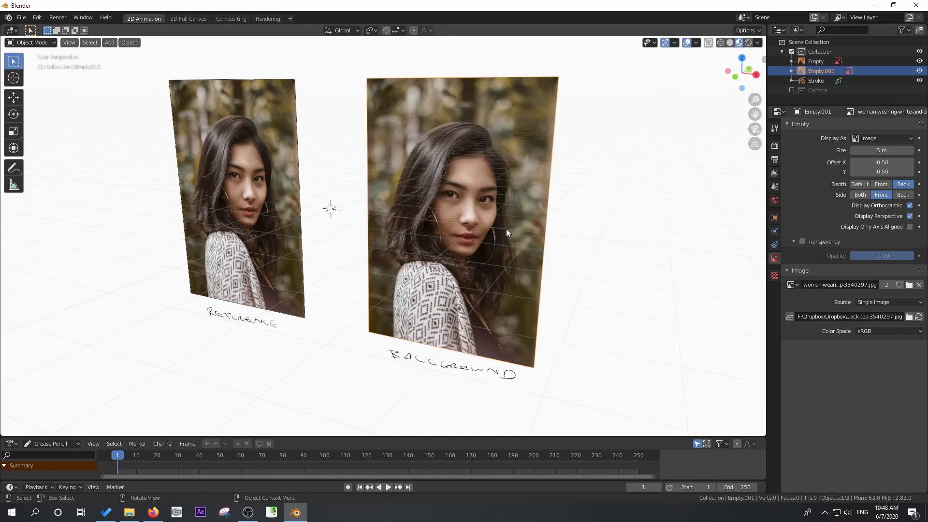
- View the reference and background images from behind and in front, and compare their Depth and Side settings
middle_drag(568, 230, 425, 229)
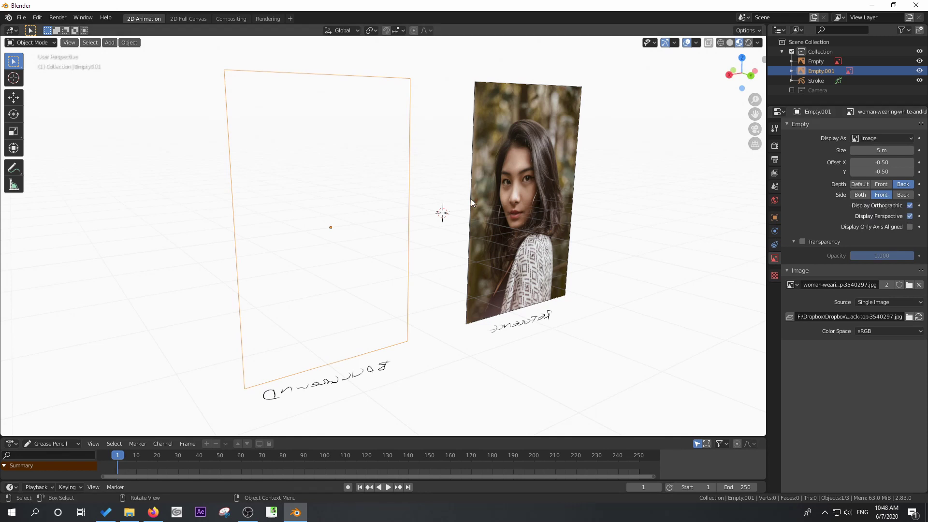
click(545, 200)
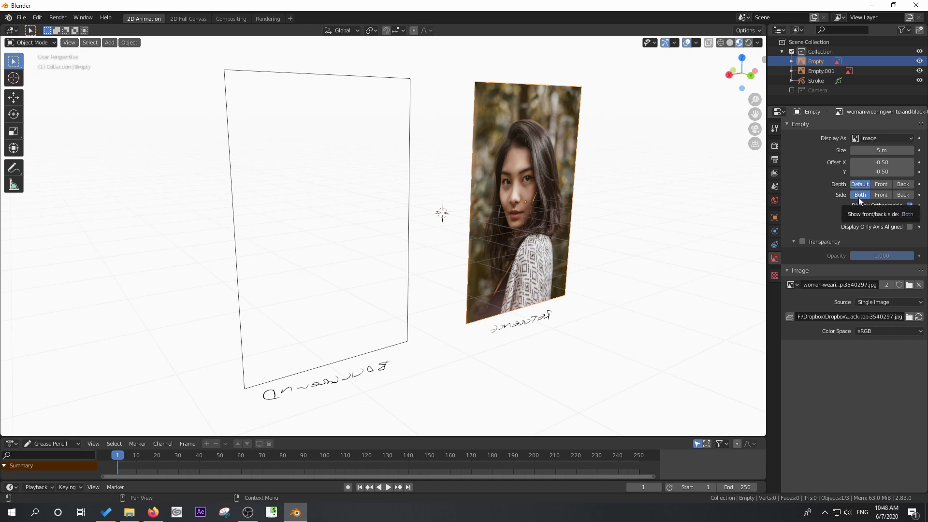
middle_drag(375, 250, 503, 254)
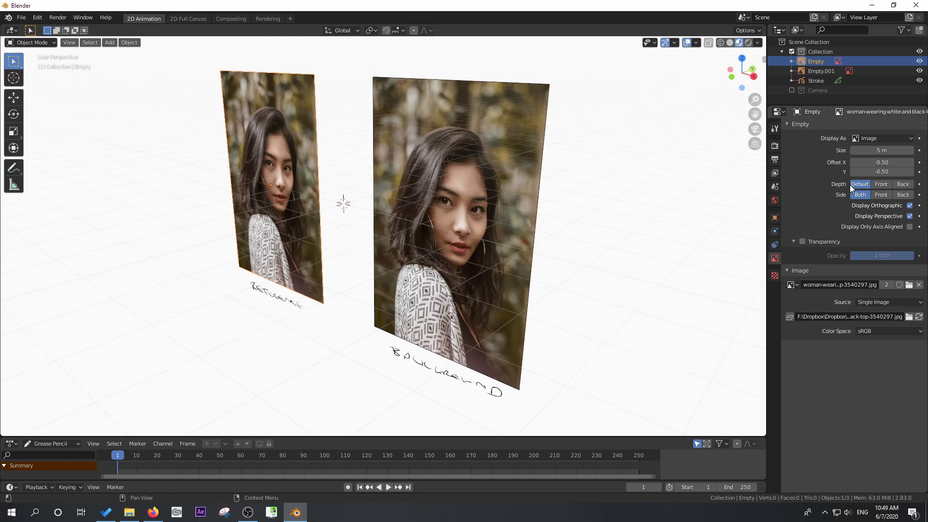
mouse_move(356, 245)
middle_down()
mouse_move(338, 237)
mouse_move(375, 257)
mouse_move(434, 247)
mouse_move(366, 239)
mouse_move(394, 255)
mouse_move(362, 243)
mouse_move(371, 255)
middle_up()
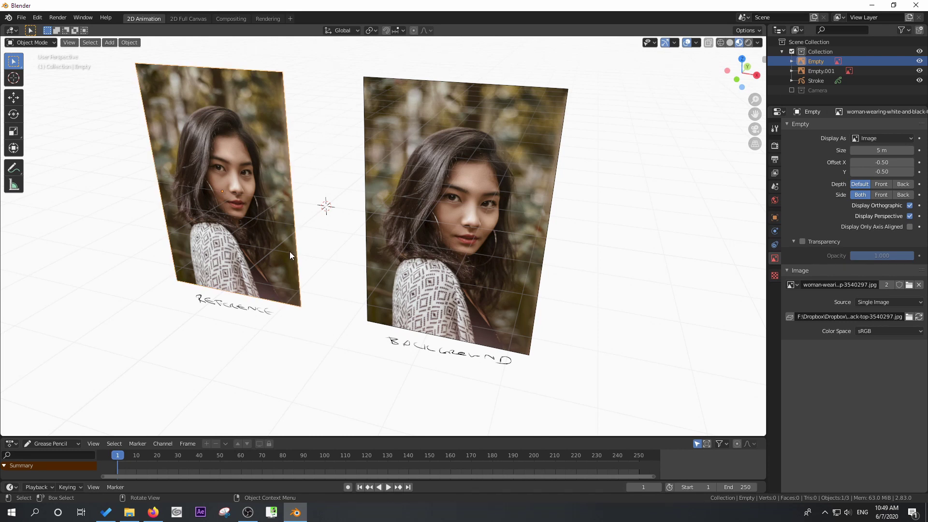
click(820, 71)
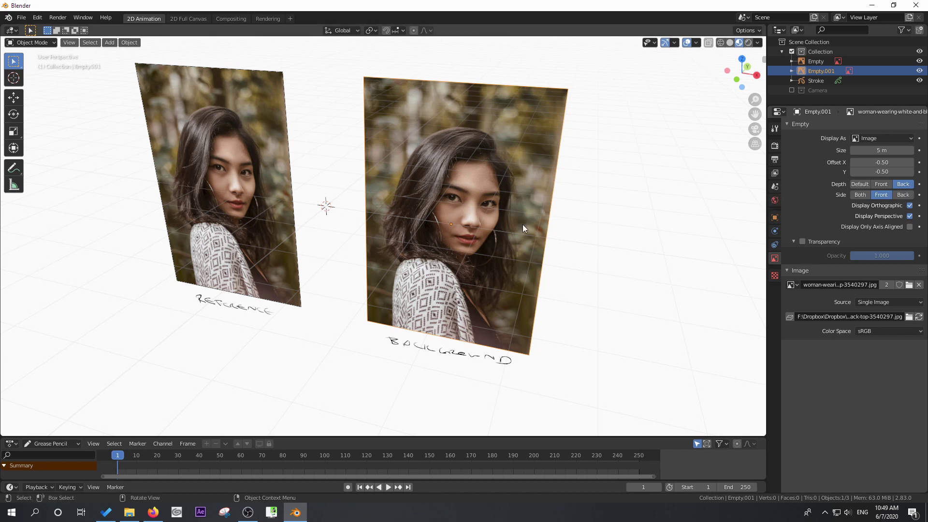
middle_drag(572, 274, 556, 261)
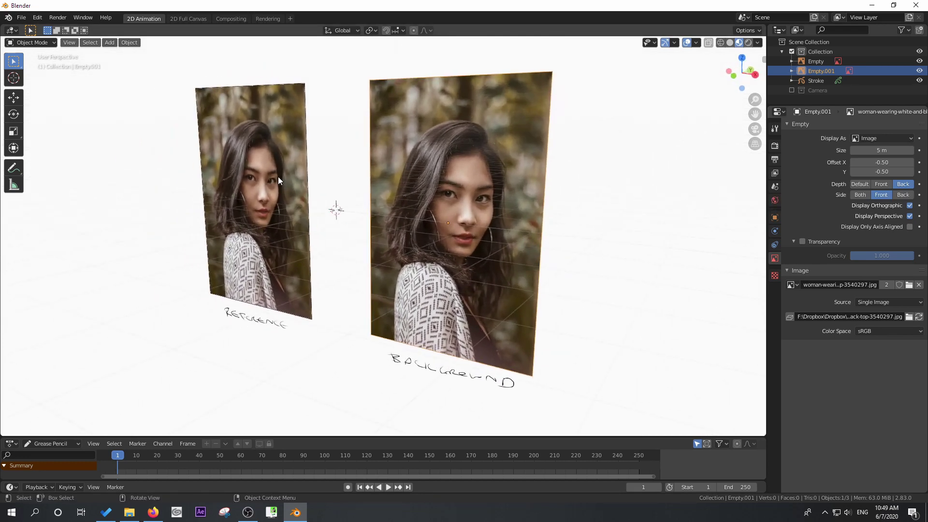
- Set the reference image's depth to Front and compare how the grid shows over both images in perspective and front views
click(274, 161)
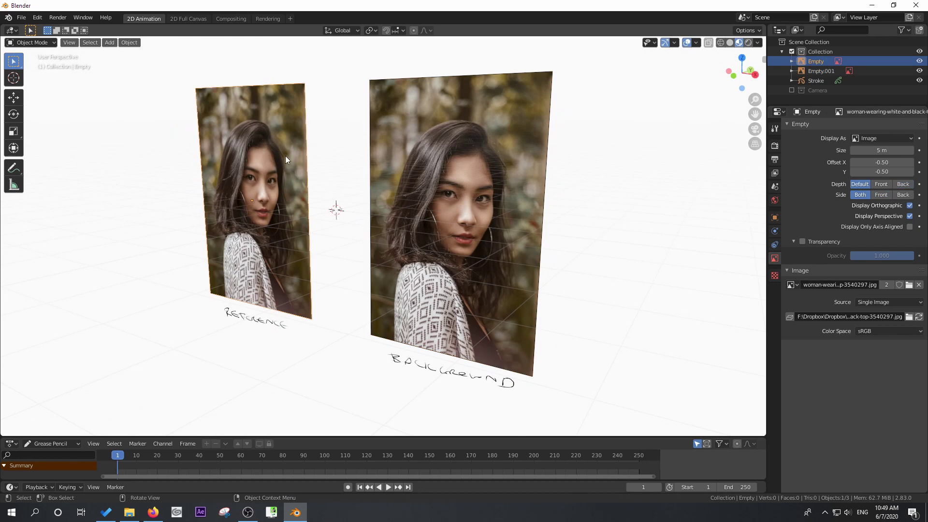
click(882, 184)
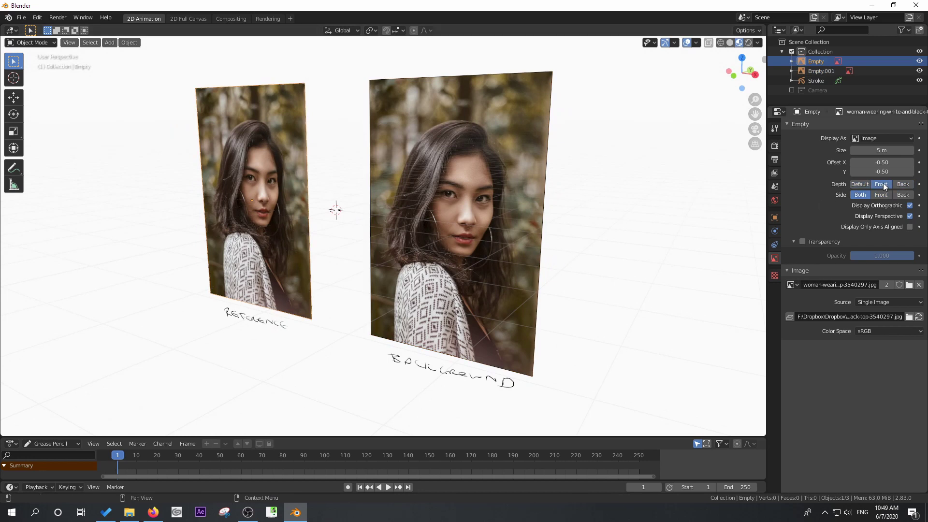
scroll(352, 225, up, 3)
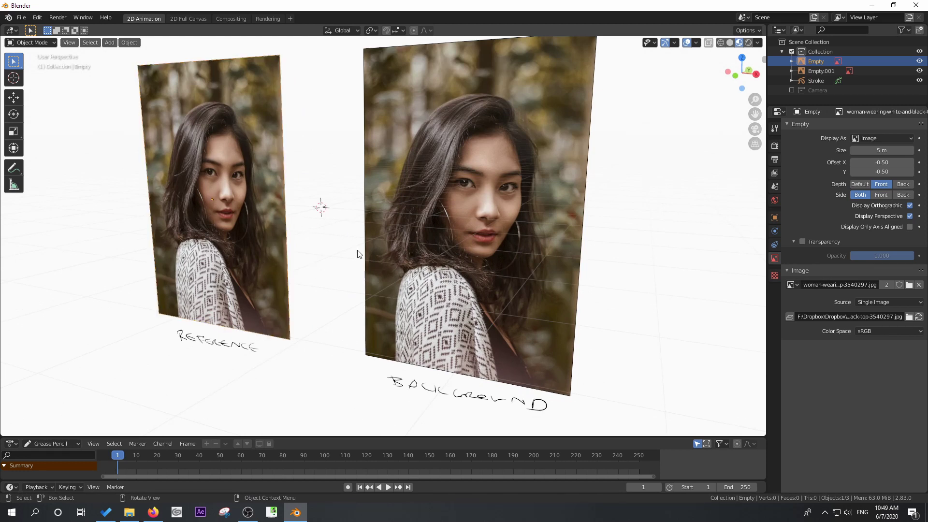
scroll(322, 261, down, 2)
middle_drag(324, 263, 501, 267)
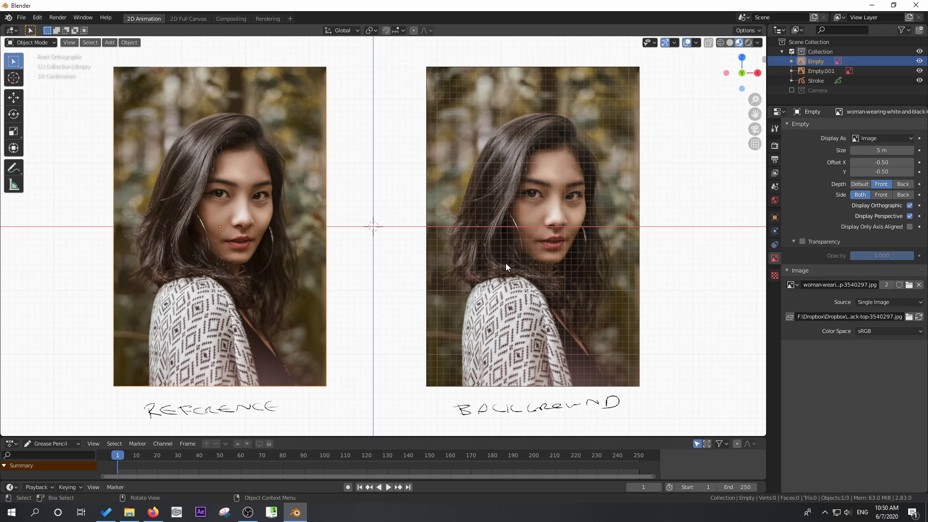
- Delete the background image Empty.001 and clear the reference image's location so it sits at the world origin
click(505, 263)
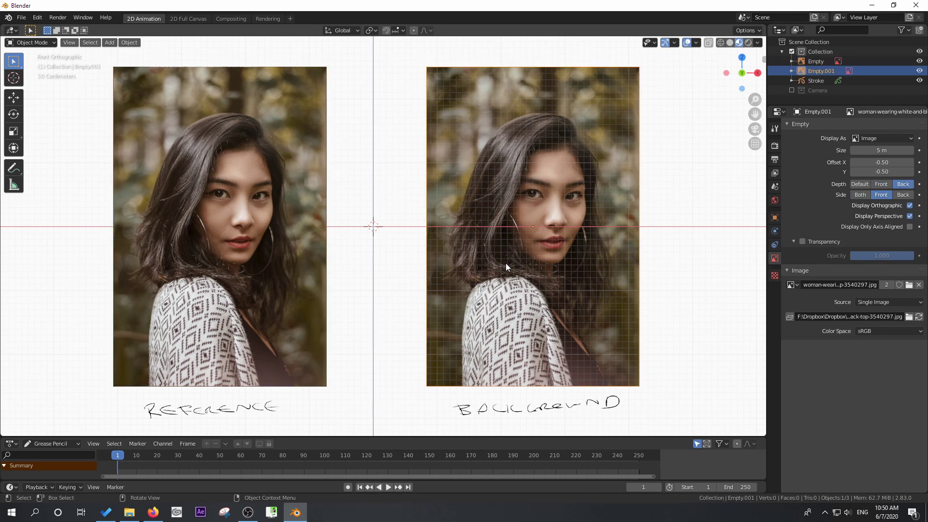
key(Delete)
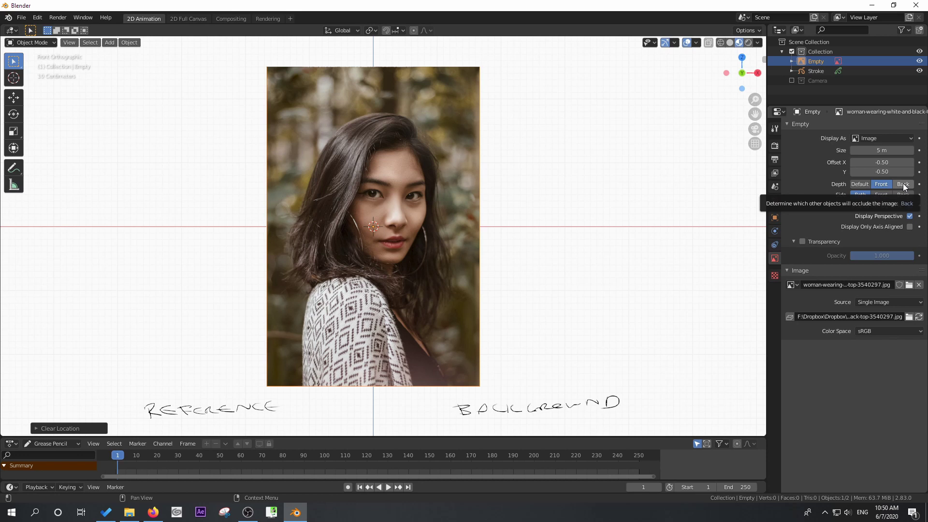
- Set the reference image's depth to Back and enable Transparency with a reduced opacity, finishing in front view
click(903, 186)
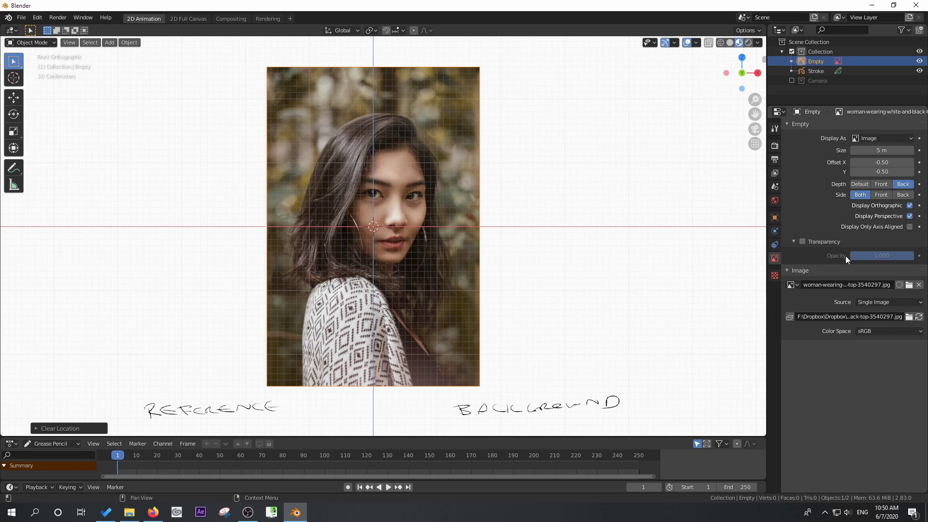
click(803, 242)
drag(889, 256, 868, 257)
middle_drag(464, 251, 507, 265)
key(KP_1)
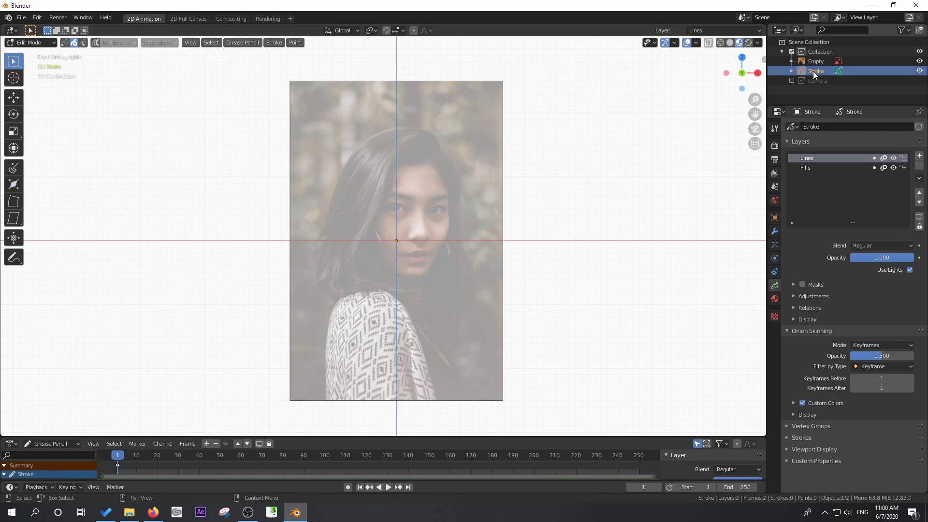
- Switch the Stroke object to Draw mode and sketch a zigzag test stroke across the portrait's eyes
click(30, 43)
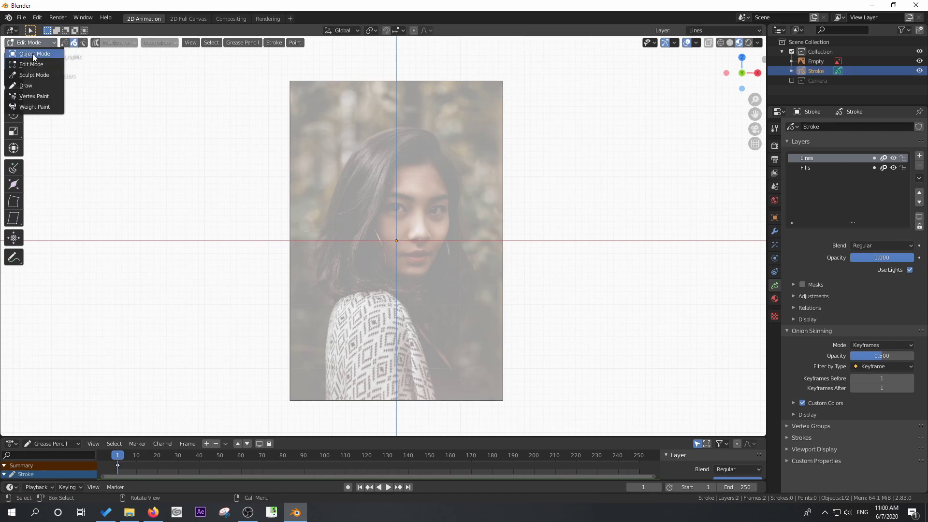
click(30, 85)
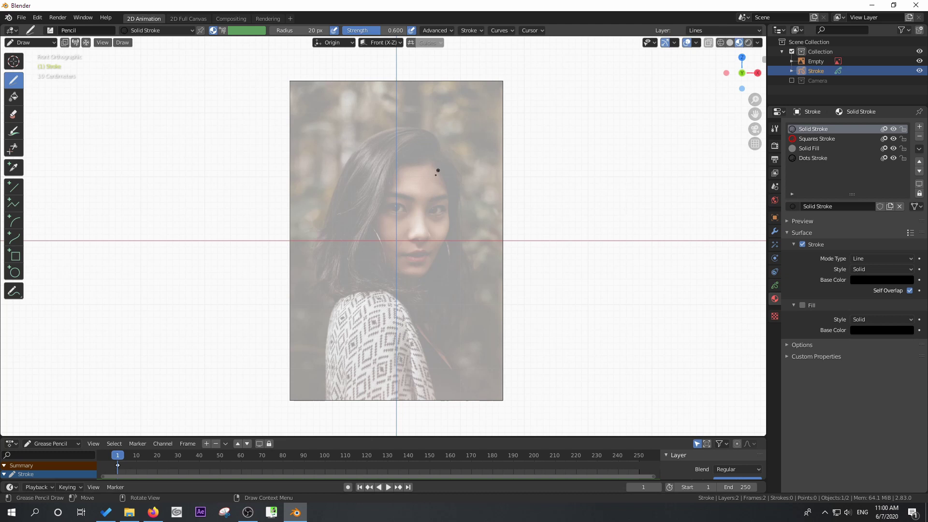
scroll(430, 198, up, 2)
mouse_move(484, 188)
mouse_down()
mouse_move(376, 173)
mouse_move(369, 221)
mouse_up()
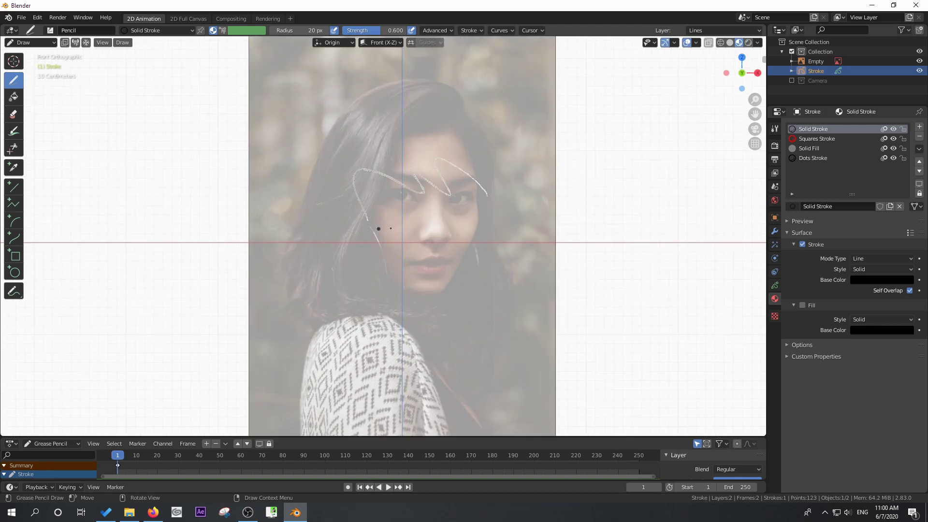
scroll(390, 224, up, 3)
middle_drag(481, 197, 391, 261)
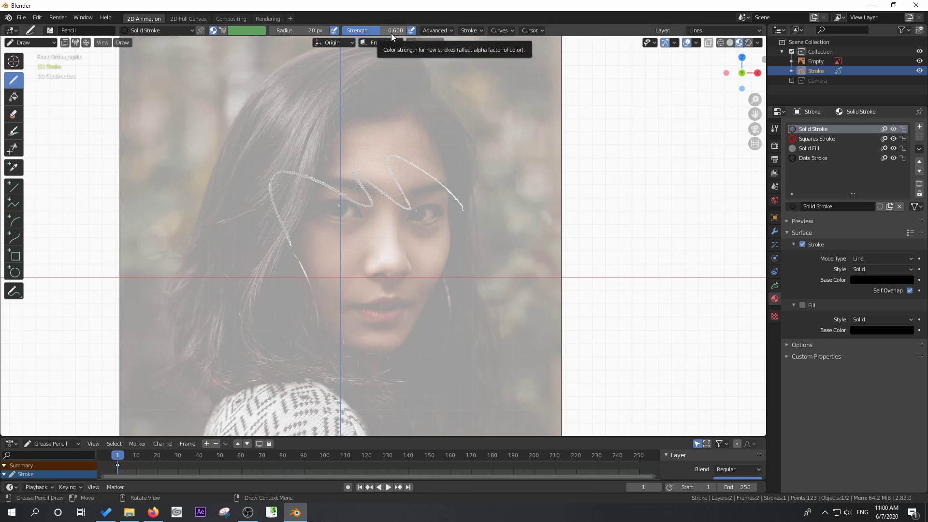
- Draw a test squiggle on the blank area beside the portrait, then another above it with pencil strength 1.000
drag(666, 194, 584, 212)
drag(373, 30, 424, 37)
drag(696, 163, 593, 171)
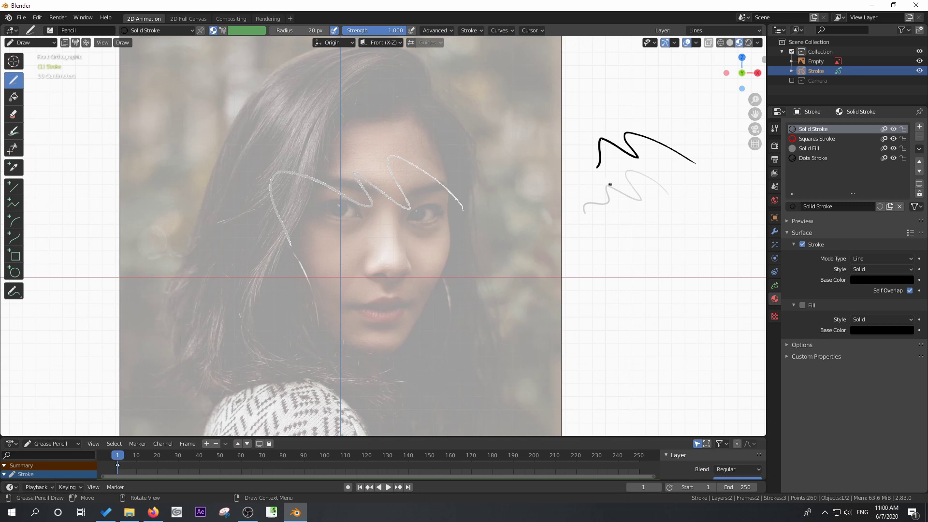
- Inspect the strokes up close and switch the viewport to Solid shading
shift+middle_drag(634, 195, 512, 263)
scroll(507, 263, up, 1)
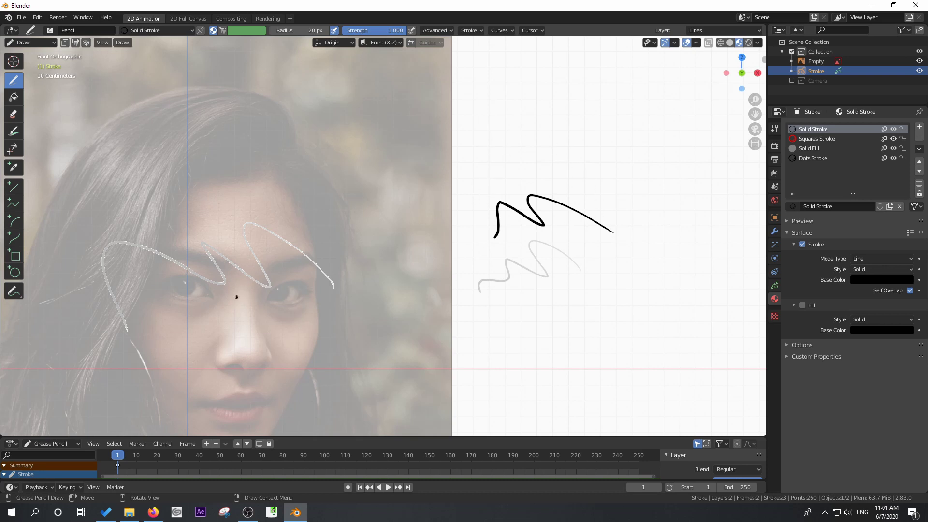
shift+middle_drag(295, 266, 374, 217)
scroll(377, 217, down, 1)
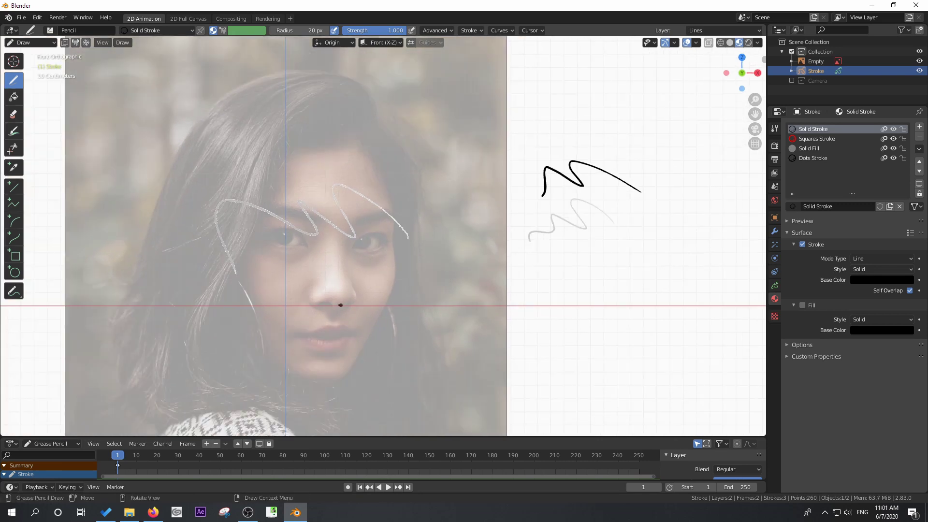
click(731, 46)
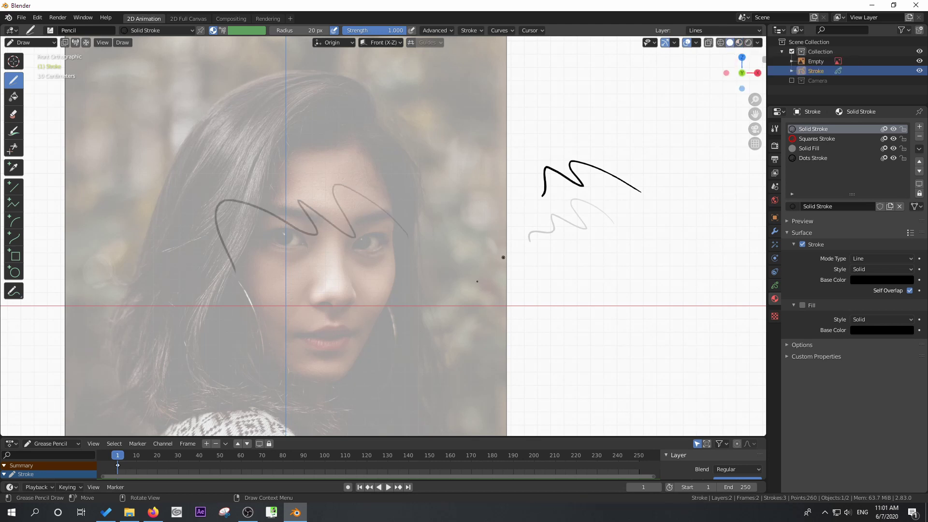
mouse_move(278, 290)
middle_down()
mouse_move(502, 273)
mouse_move(450, 287)
mouse_move(453, 303)
mouse_move(491, 302)
middle_up()
- Set the pencil's color mode to Vertex Color and choose red from the palette in the sidebar tool settings
click(214, 31)
click(221, 31)
key(n)
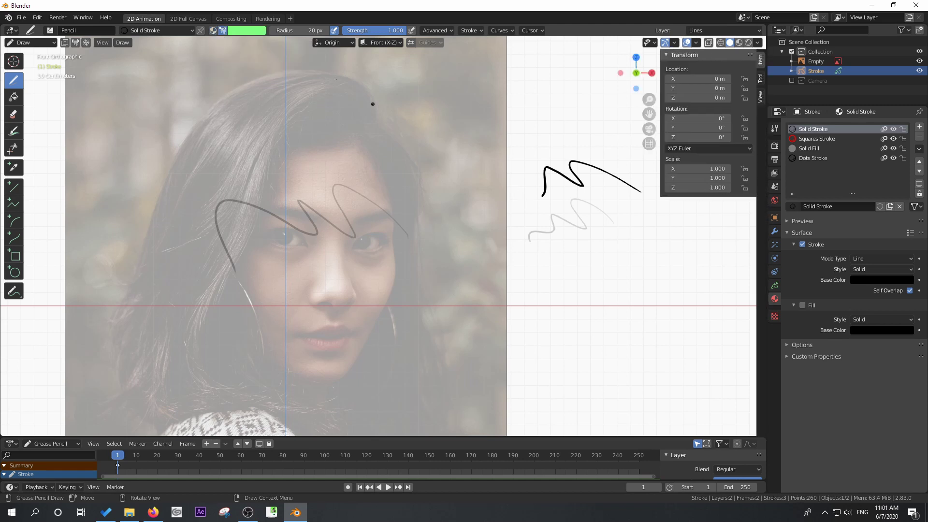
click(760, 81)
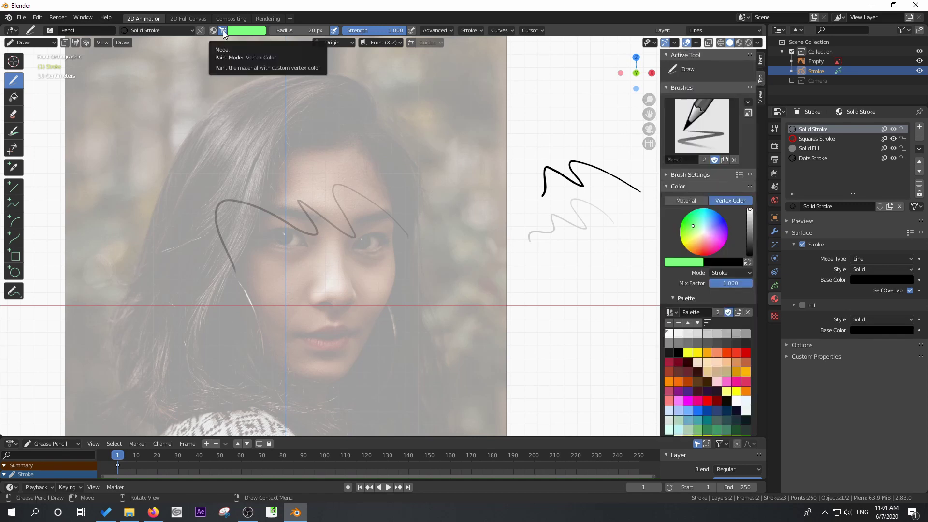
click(746, 353)
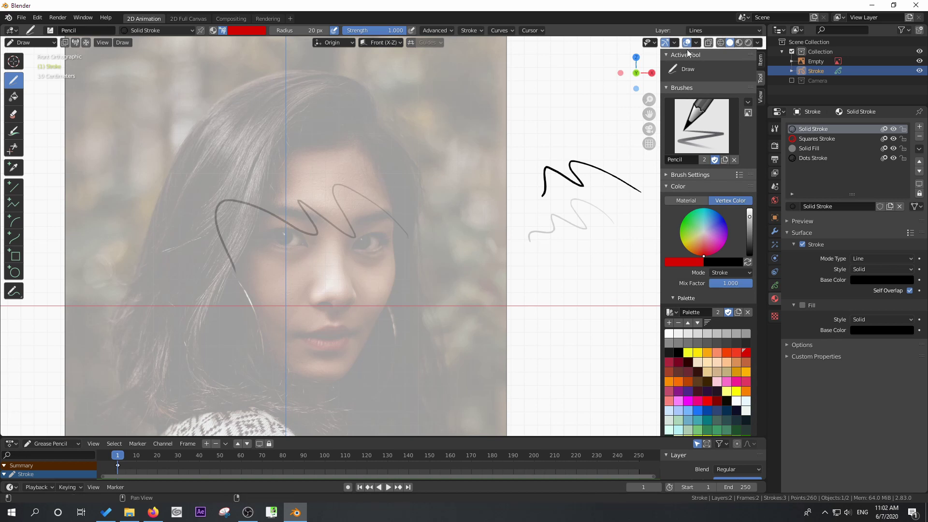
- Draw a zigzag stroke across the hair above the forehead and preview its color in Rendered viewport shading
drag(322, 116, 397, 151)
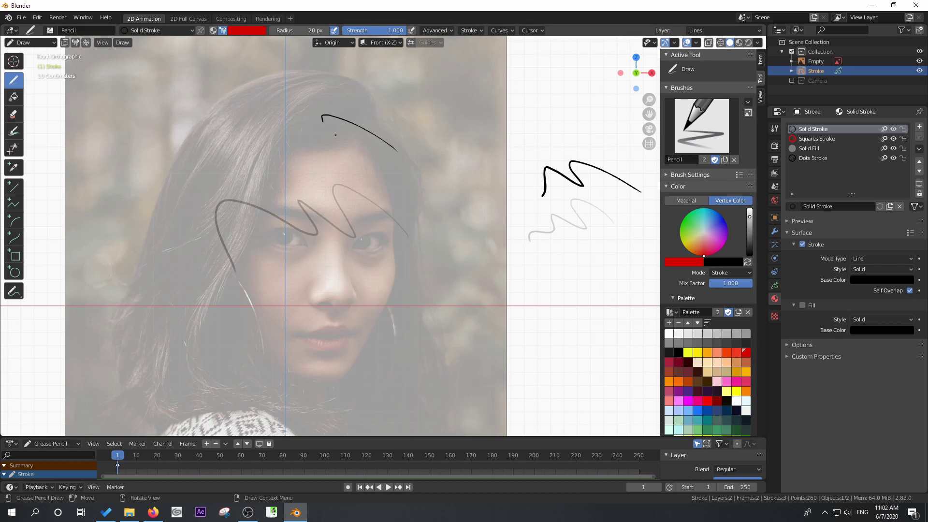
drag(335, 134, 247, 188)
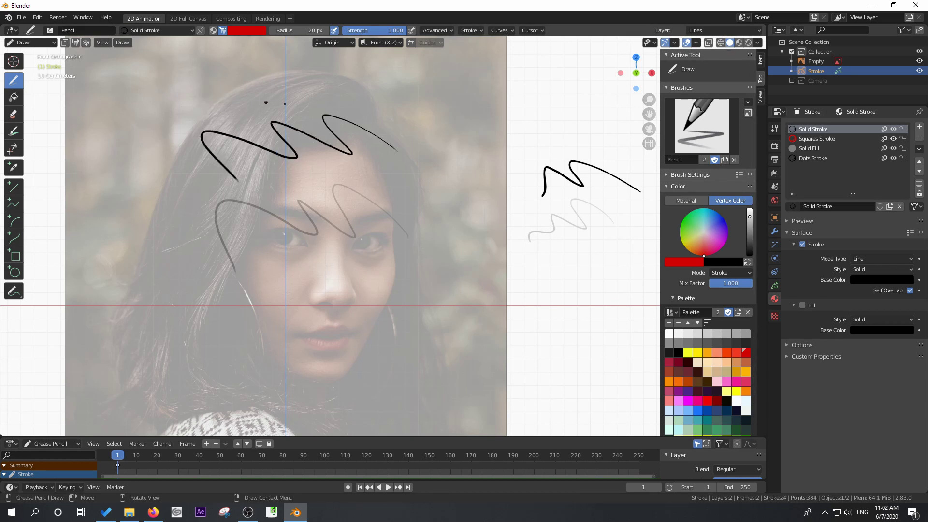
middle_drag(274, 141, 378, 249)
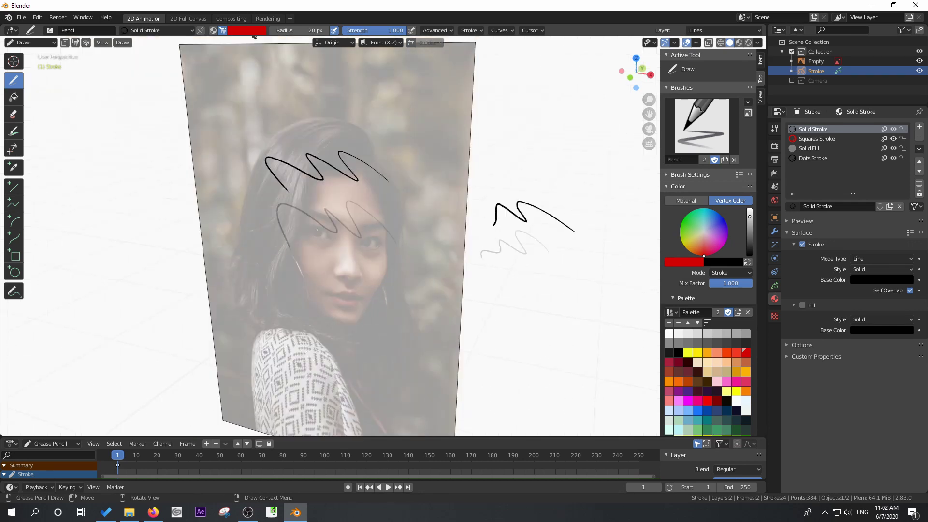
click(739, 42)
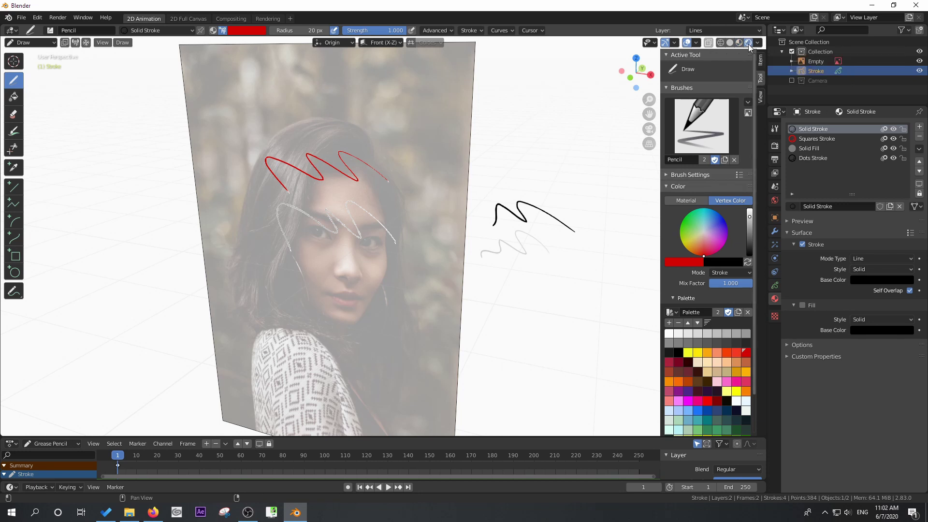
- Set the pencil strength to 0.644 and draw more test strokes over the portrait's forehead and eyebrow
scroll(288, 232, up, 4)
mouse_move(291, 246)
middle_down()
mouse_move(338, 209)
mouse_move(269, 209)
mouse_move(279, 201)
middle_up()
drag(382, 32, 357, 30)
mouse_move(407, 163)
mouse_down()
mouse_move(289, 162)
mouse_move(287, 178)
mouse_up()
scroll(326, 196, up, 1)
scroll(326, 196, up, 1)
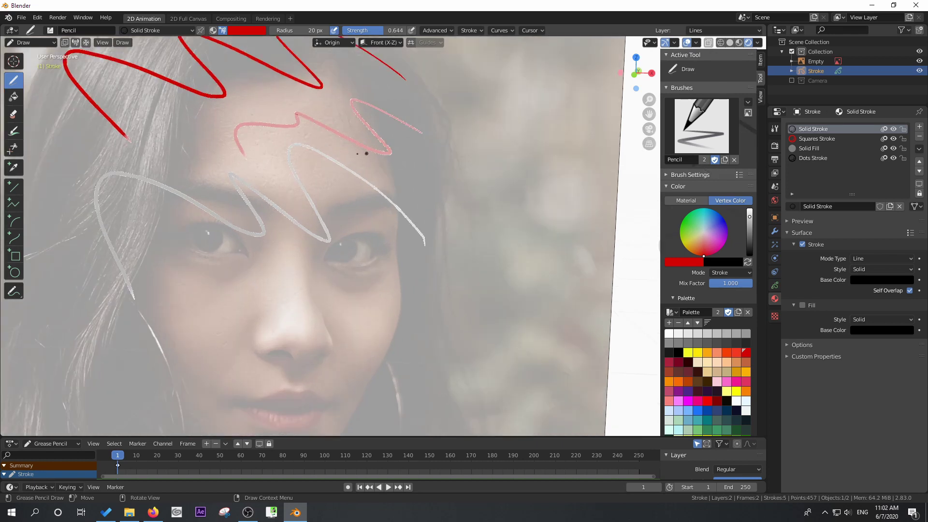
mouse_move(263, 199)
mouse_down()
mouse_move(261, 214)
mouse_move(162, 192)
mouse_move(172, 186)
mouse_move(166, 198)
mouse_up()
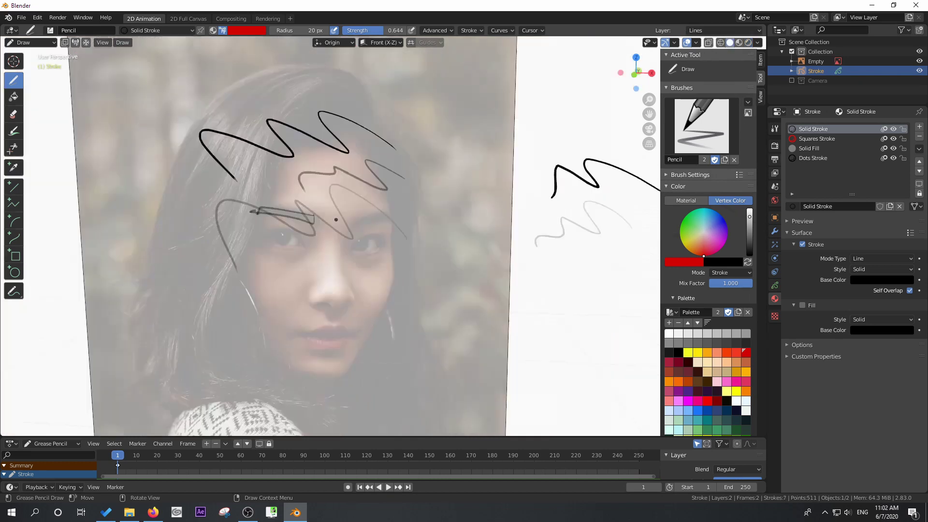
- Return to front view in Solid shading and set the pencil's color mode back to Material
key(KP_1)
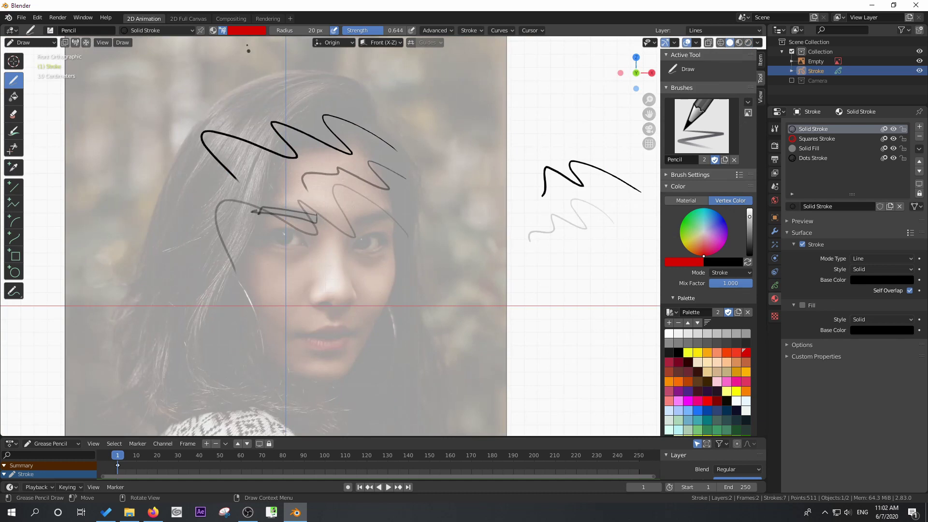
click(213, 31)
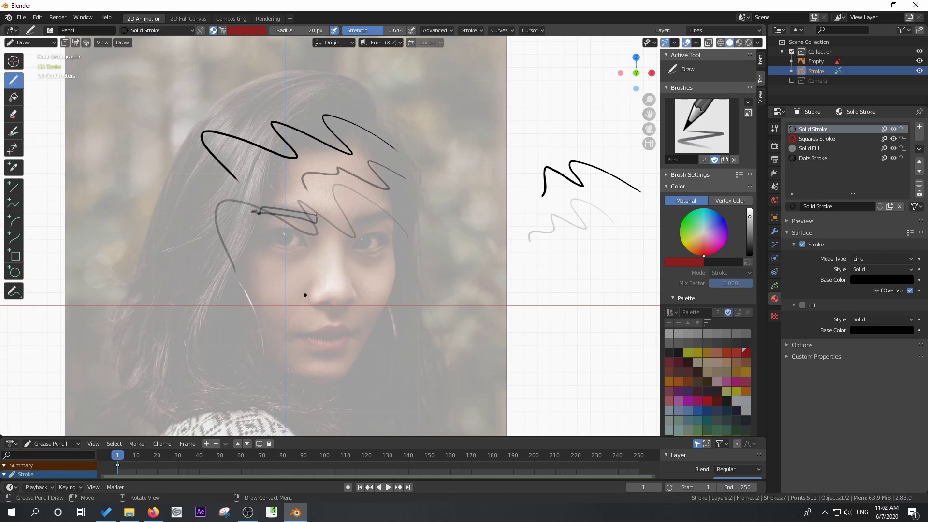
- Switch the Stroke object to Edit Mode and delete all the test strokes
click(29, 42)
click(29, 65)
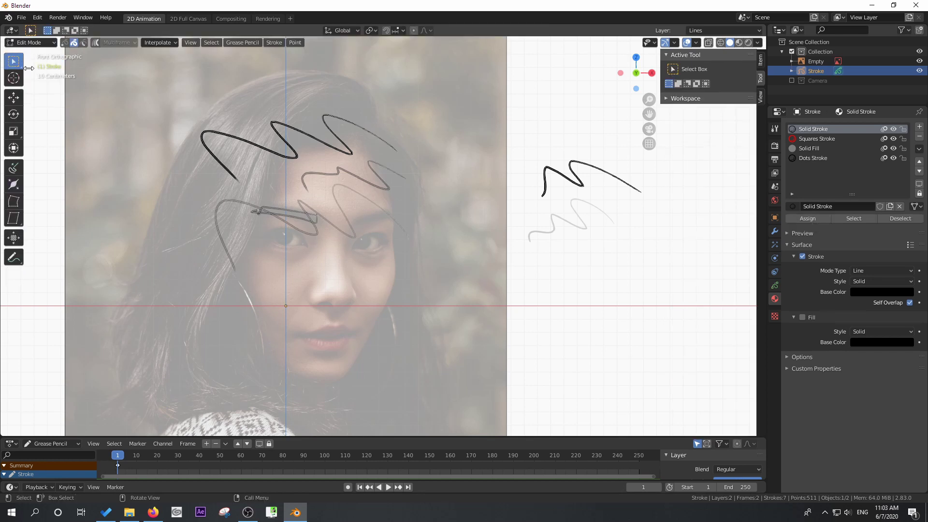
key(x)
click(213, 134)
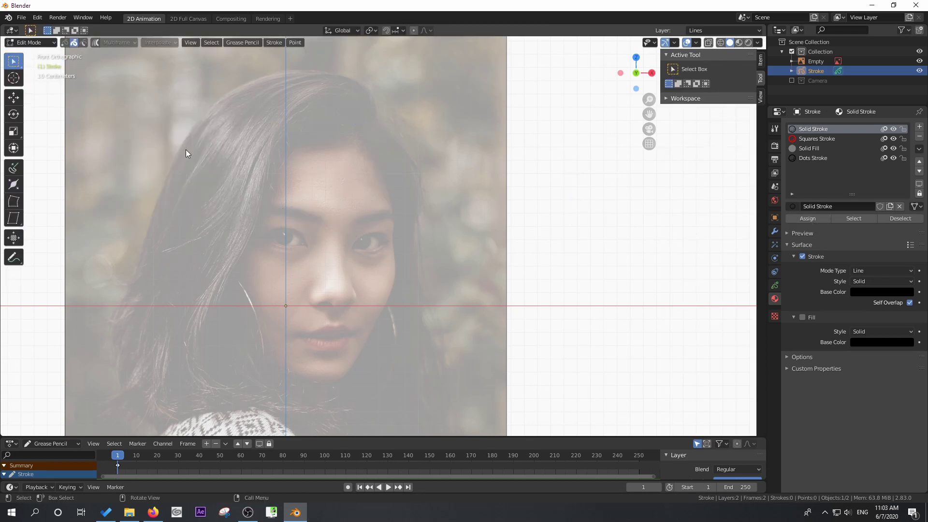
- Switch the Stroke object to Draw mode and add a material slot holding a single-user copy of Solid Stroke
click(29, 43)
click(29, 87)
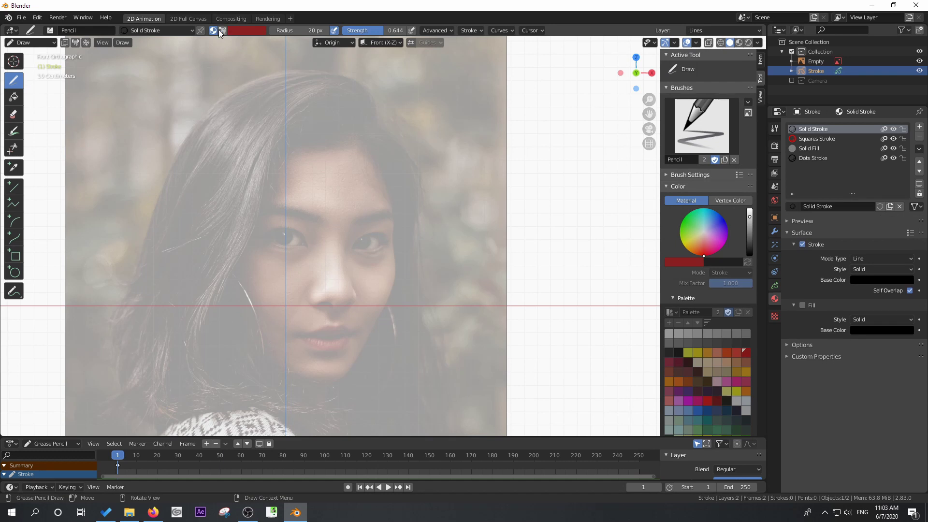
click(920, 128)
click(793, 206)
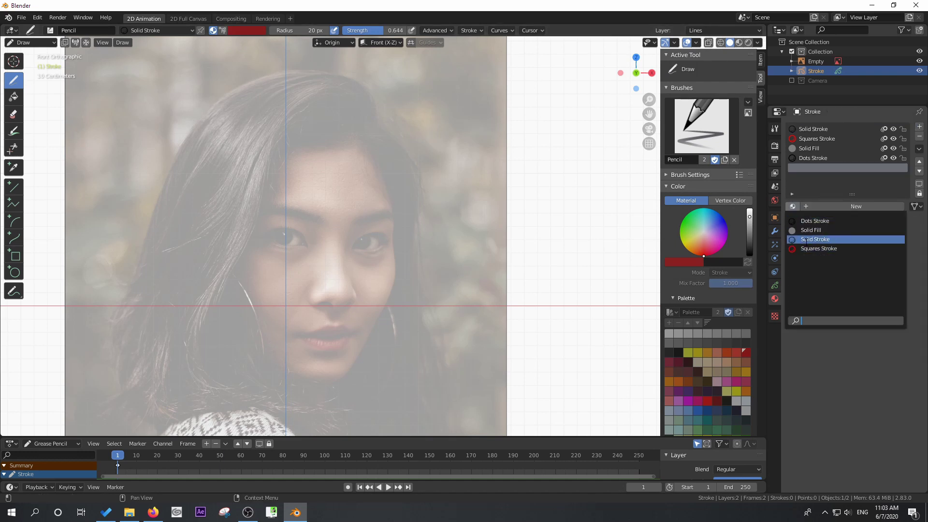
click(806, 240)
click(868, 207)
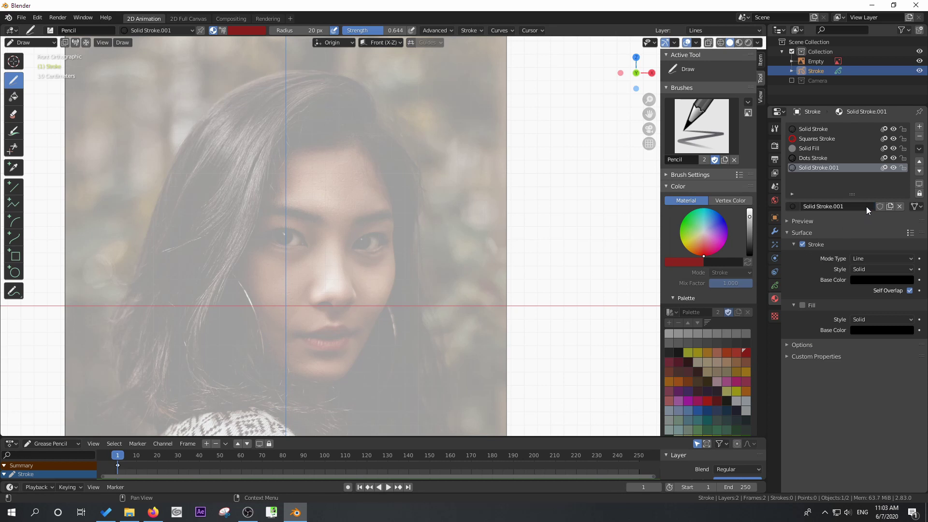
- Rename the copied material Redline and give its stroke a dark red base color
click(861, 207)
text(Redline)
key(Return)
click(883, 281)
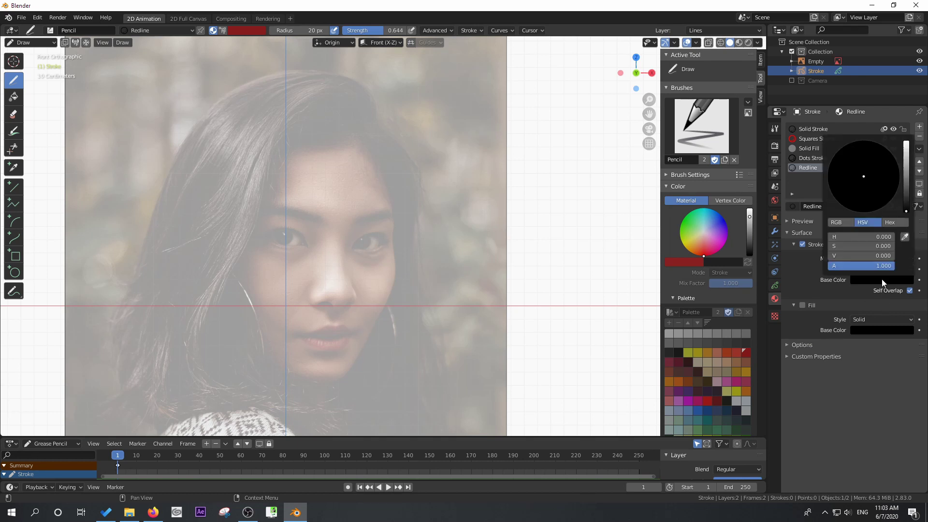
mouse_move(907, 209)
mouse_down()
mouse_move(906, 185)
mouse_move(866, 208)
mouse_up()
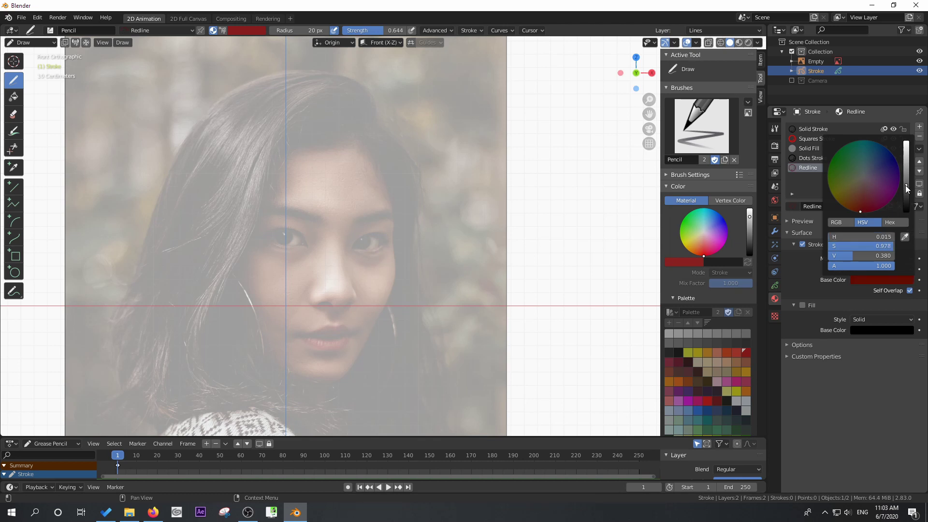
- Hide the sidebar and, in front view, trace the face's center line, side contour, jaw and lips with Redline
middle_drag(369, 246, 407, 241)
key(KP_1)
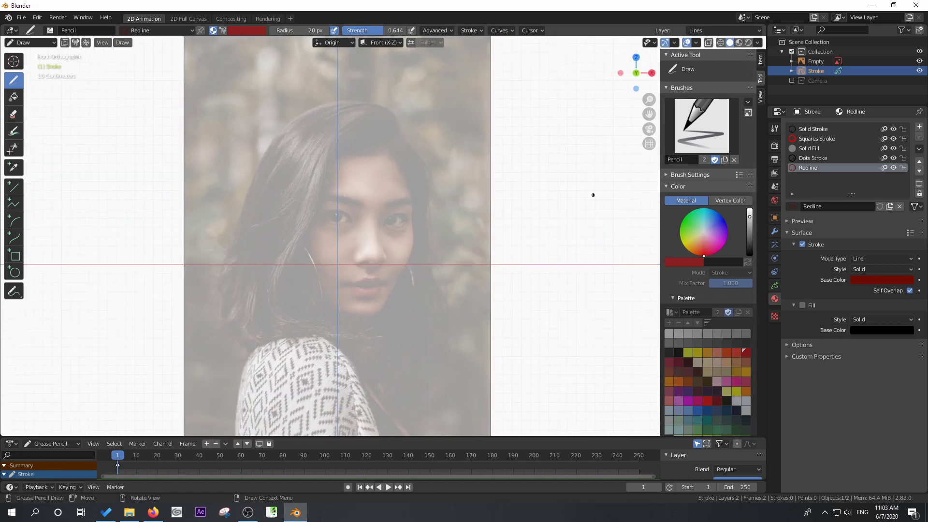
key(n)
scroll(394, 247, up, 2)
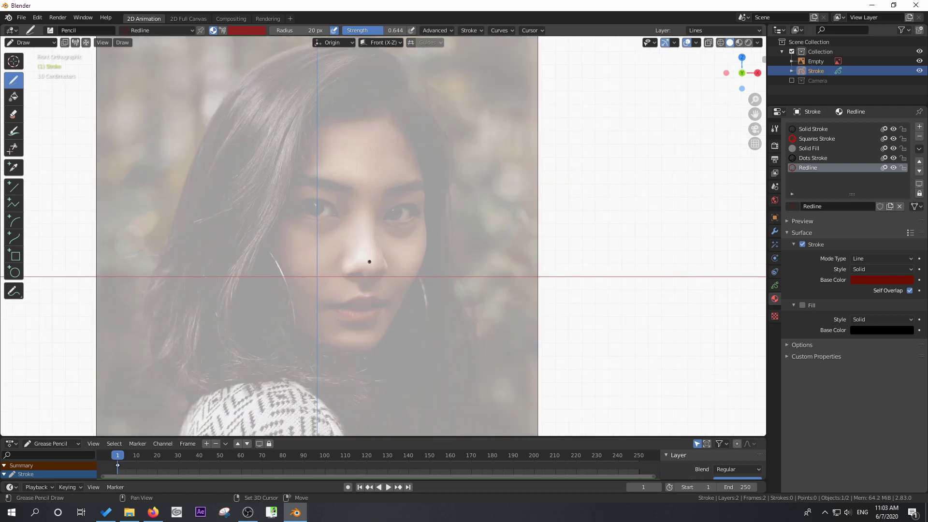
shift+middle_drag(369, 261, 435, 268)
scroll(435, 268, down, 1)
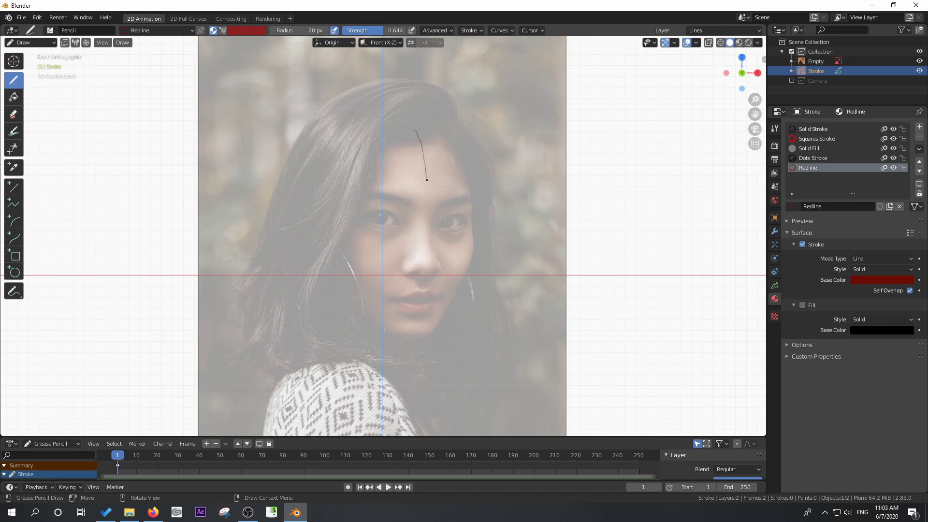
drag(422, 313, 419, 337)
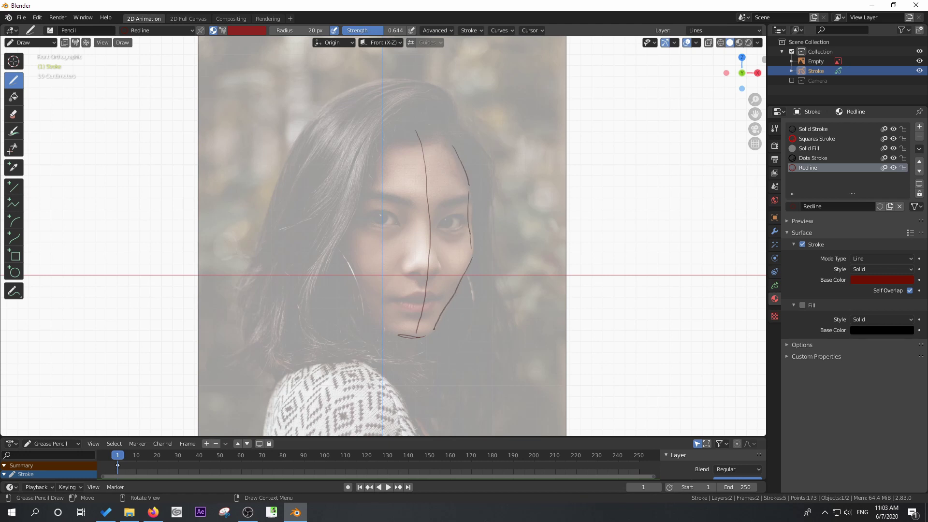
drag(385, 333, 337, 289)
drag(415, 302, 390, 300)
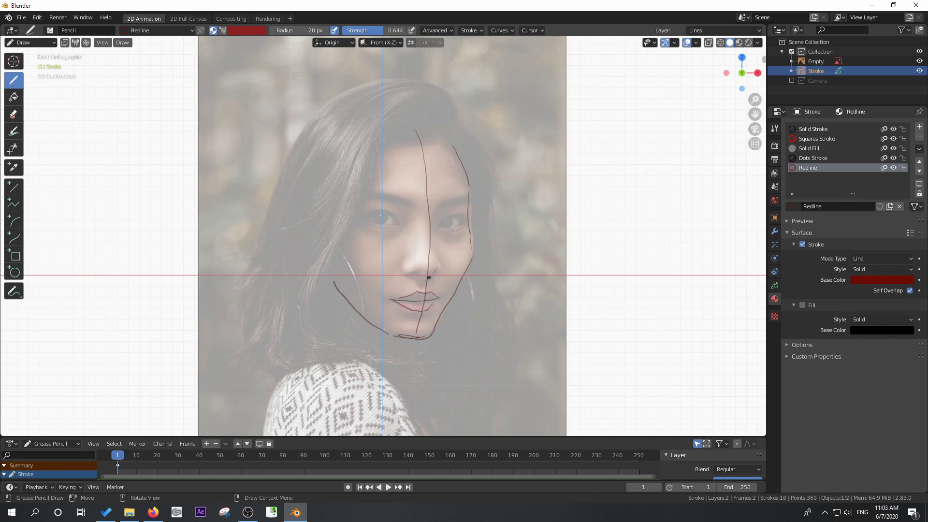
- Trace the nose, eyes, eyebrows and hairline over the portrait
mouse_move(442, 226)
mouse_down()
mouse_move(465, 224)
mouse_move(447, 231)
mouse_up()
drag(364, 220, 471, 196)
drag(363, 195, 408, 205)
drag(266, 225, 455, 131)
drag(368, 175, 447, 137)
- Trace the hair, hoop earrings, neck and shoulder outlines, and darken the line between the lips
drag(372, 156, 318, 342)
mouse_move(318, 222)
mouse_down()
mouse_move(296, 252)
mouse_move(301, 324)
mouse_up()
drag(460, 129, 518, 362)
scroll(483, 364, down, 2)
shift+middle_drag(445, 381, 429, 240)
drag(444, 116, 441, 144)
drag(427, 204, 422, 236)
mouse_move(425, 233)
mouse_down()
mouse_move(487, 317)
mouse_move(477, 385)
mouse_up()
drag(403, 231, 434, 371)
drag(350, 225, 330, 369)
drag(404, 230, 454, 363)
drag(362, 191, 427, 249)
drag(327, 123, 334, 233)
drag(500, 219, 471, 285)
drag(410, 216, 447, 250)
drag(466, 159, 446, 198)
mouse_move(374, 139)
mouse_down()
mouse_move(392, 176)
mouse_move(367, 195)
mouse_up()
mouse_move(375, 140)
mouse_down()
mouse_move(366, 194)
mouse_move(425, 236)
mouse_up()
drag(467, 84, 476, 250)
shift+middle_drag(470, 232, 461, 309)
drag(447, 113, 366, 178)
drag(397, 103, 341, 173)
mouse_move(331, 227)
mouse_down()
mouse_move(330, 293)
mouse_move(384, 292)
mouse_up()
drag(384, 295, 406, 314)
drag(422, 335, 470, 389)
scroll(447, 263, up, 3)
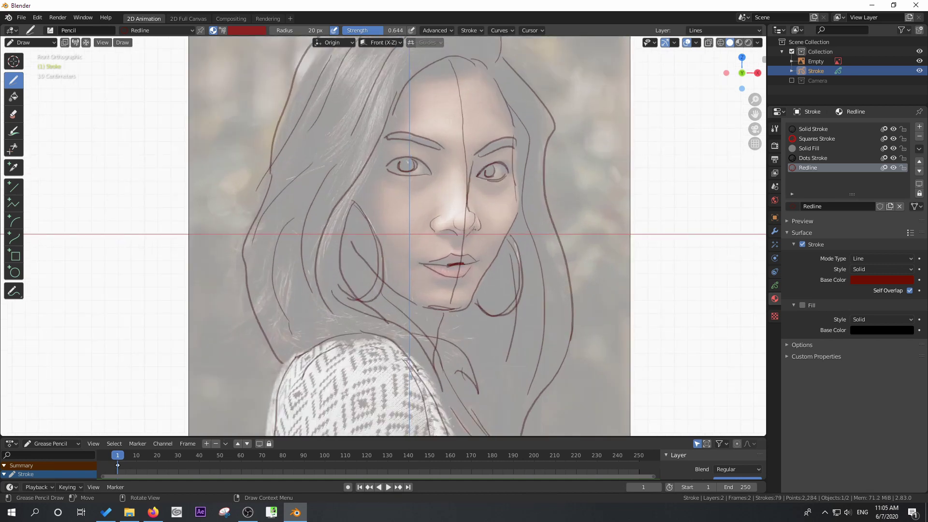
drag(457, 264, 463, 263)
scroll(484, 265, down, 3)
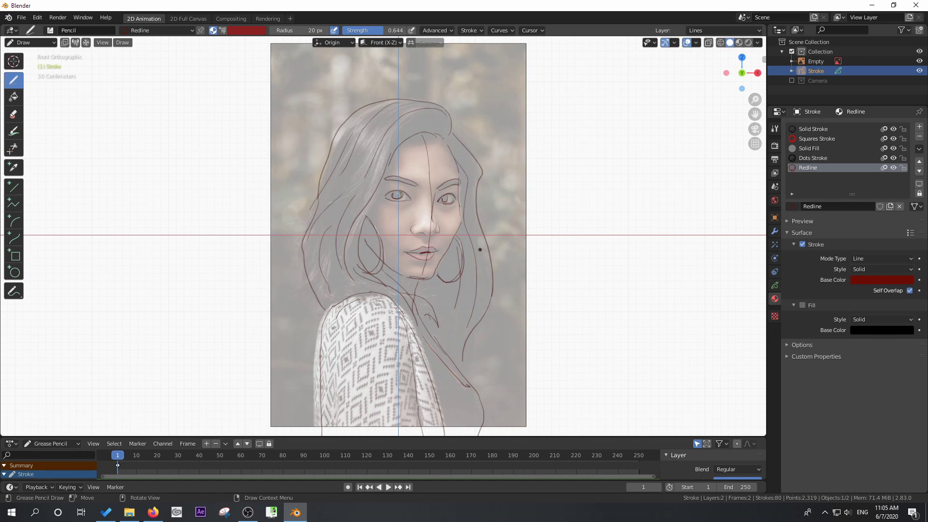
- Check the drawing in back view and add more hair strands and contour strokes over the mirrored portrait
key(ctrl+KP_1)
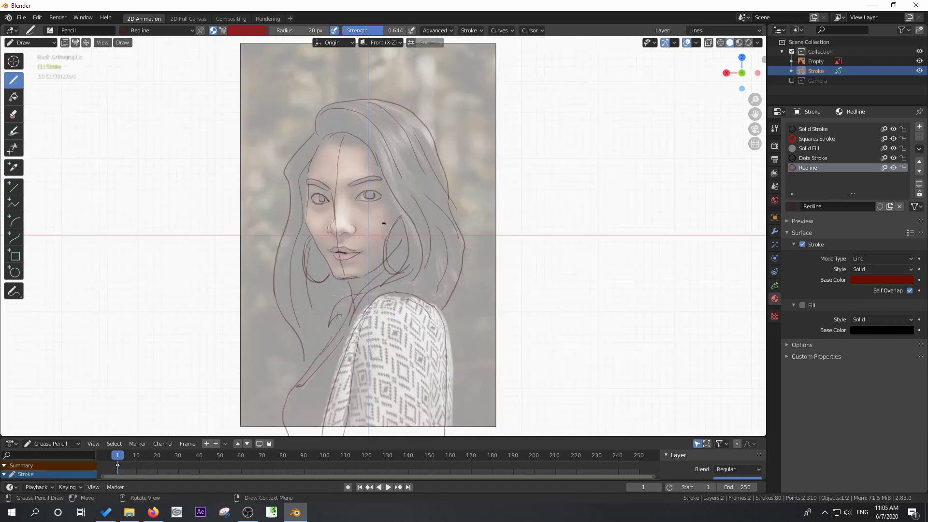
scroll(384, 223, up, 3)
scroll(384, 224, down, 1)
scroll(384, 224, up, 1)
shift+middle_drag(383, 223, 475, 278)
drag(385, 116, 468, 170)
drag(467, 173, 528, 289)
drag(505, 256, 532, 349)
drag(587, 229, 626, 317)
drag(606, 266, 611, 370)
drag(598, 313, 608, 415)
mouse_move(345, 200)
mouse_down()
mouse_move(341, 263)
mouse_move(355, 295)
mouse_up()
drag(418, 271, 425, 286)
drag(378, 316, 438, 318)
drag(392, 361, 439, 359)
mouse_move(499, 250)
mouse_down()
mouse_move(494, 366)
mouse_move(498, 343)
mouse_up()
drag(363, 127, 323, 194)
drag(357, 113, 308, 175)
- Return to front view and move the Empty reference into the disabled Camera collection to hide the photo
key(KP_1)
scroll(394, 228, down, 5)
mouse_move(449, 217)
shift+middle_down()
mouse_move(471, 209)
mouse_move(475, 194)
mouse_move(442, 242)
shift+middle_up()
scroll(450, 209, up, 2)
key(KP_1)
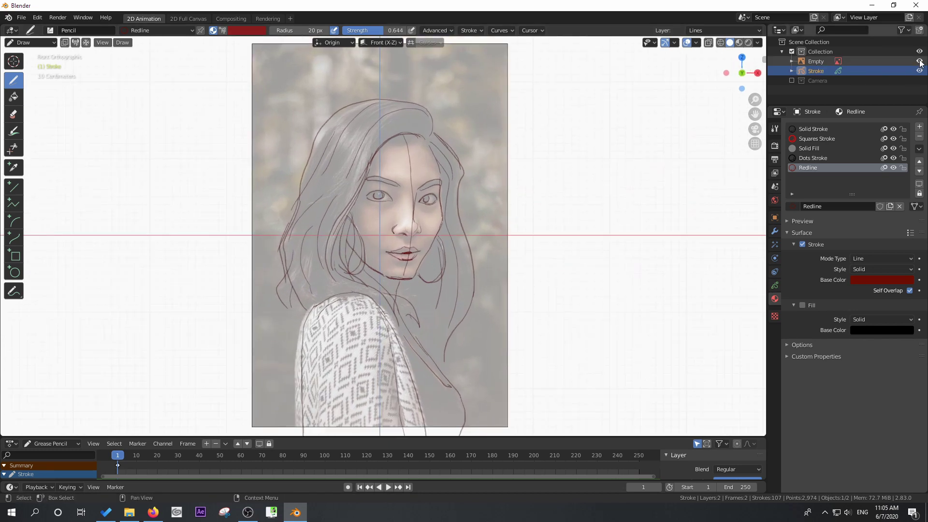
drag(813, 62, 824, 80)
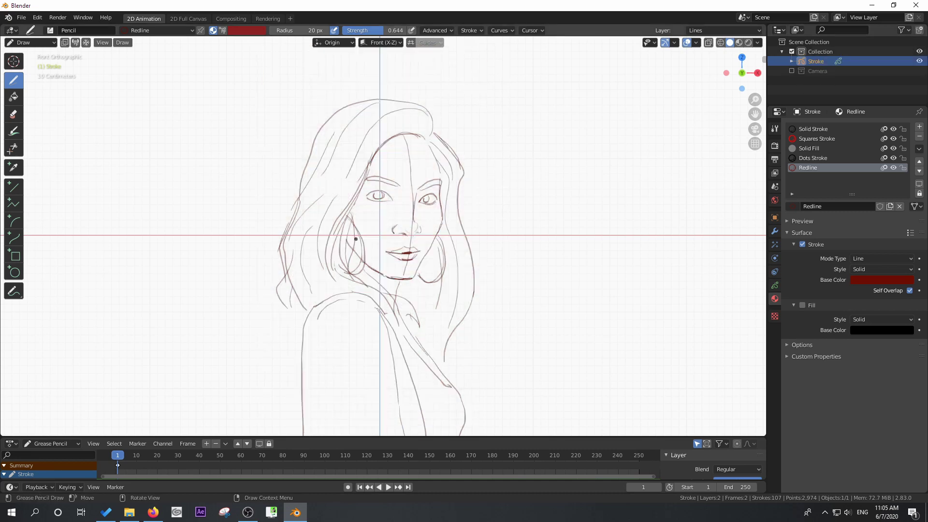
- Inspect the line drawing, switch it to Edit Mode and delete the face's vertical center line
scroll(356, 239, up, 1)
scroll(356, 238, down, 2)
shift+middle_drag(391, 277, 395, 250)
scroll(394, 256, up, 2)
shift+middle_drag(383, 191, 384, 248)
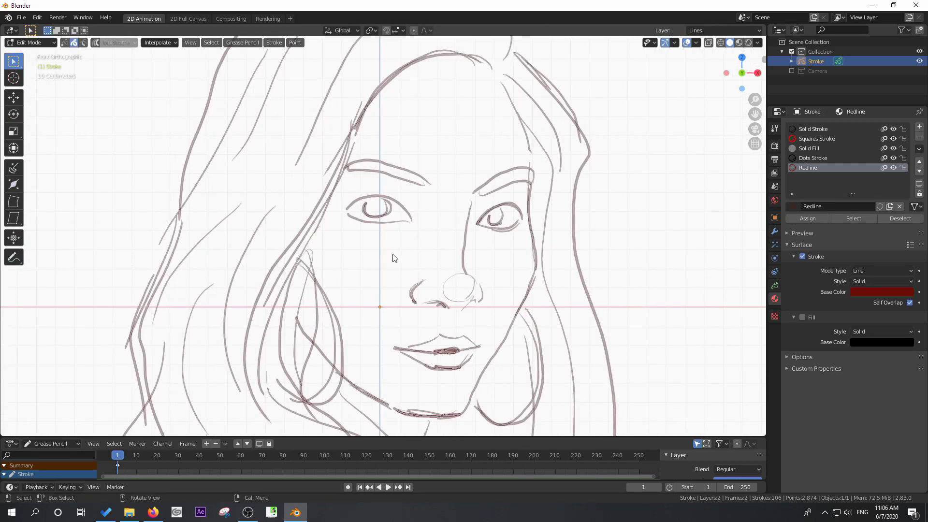
- Switch to point selection with proportional editing and try moving a point on the lower eyelid
scroll(393, 258, down, 2)
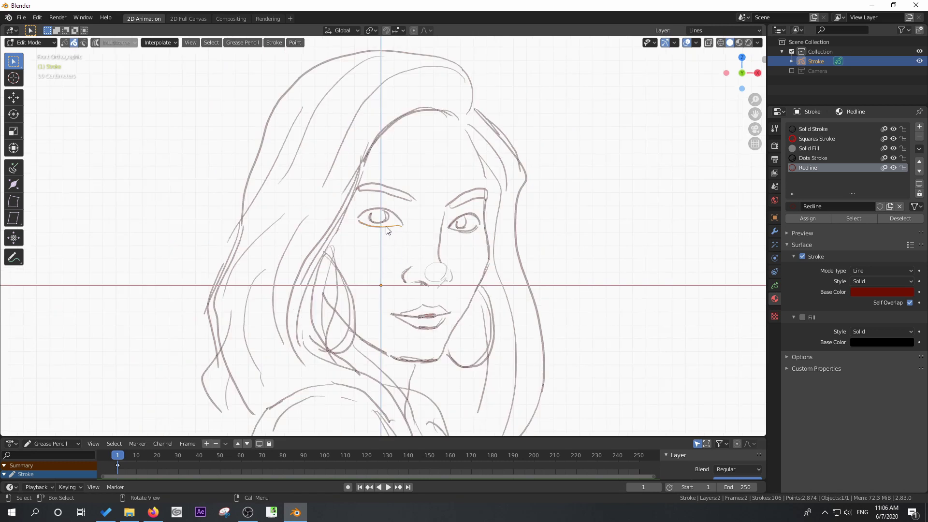
click(63, 45)
scroll(377, 228, up, 1)
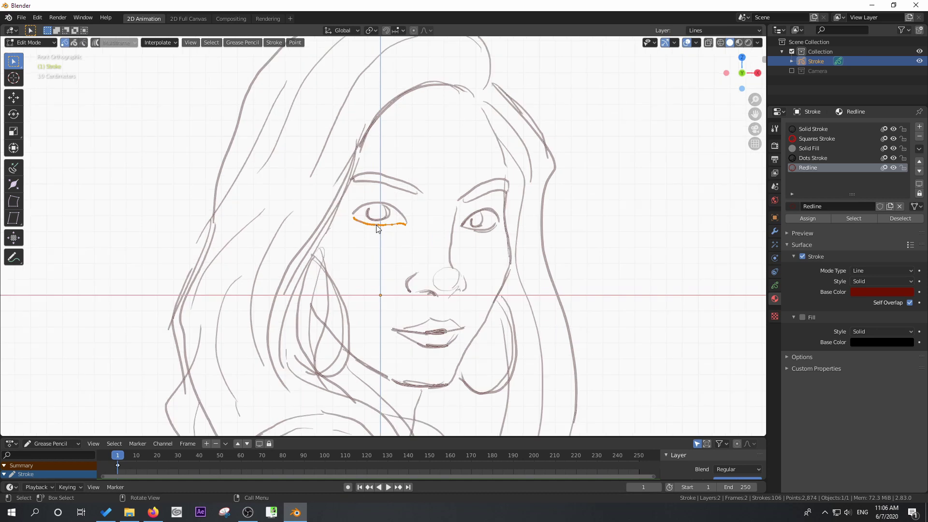
click(414, 30)
click(385, 229)
key(g)
scroll(382, 229, up, 15)
right_click(383, 231)
- Reshape the lower eyelid stroke with several proportional moves and smooth its points
key(g)
click(392, 216)
key(g)
click(383, 225)
key(g)
click(386, 230)
key(g)
click(448, 259)
click(295, 42)
click(307, 68)
- Adjust facial strokes and the long outer hair line beside the face with proportional point moves
key(g)
click(376, 377)
click(358, 358)
key(g)
click(361, 352)
click(401, 224)
key(g)
scroll(497, 199, down, 2)
key(g)
click(492, 268)
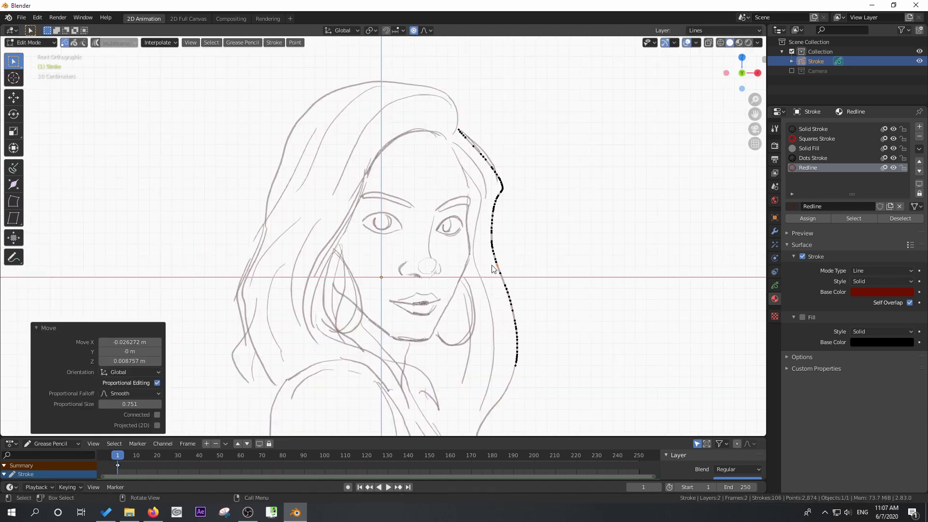
- Nudge points on the remaining hair strands and the arm outline to refine their curves
click(469, 334)
key(g)
click(242, 319)
key(g)
shift+middle_drag(338, 338, 339, 216)
click(284, 346)
key(g)
- Smooth the short neck line below the chin and reshape it by moving its points
click(399, 237)
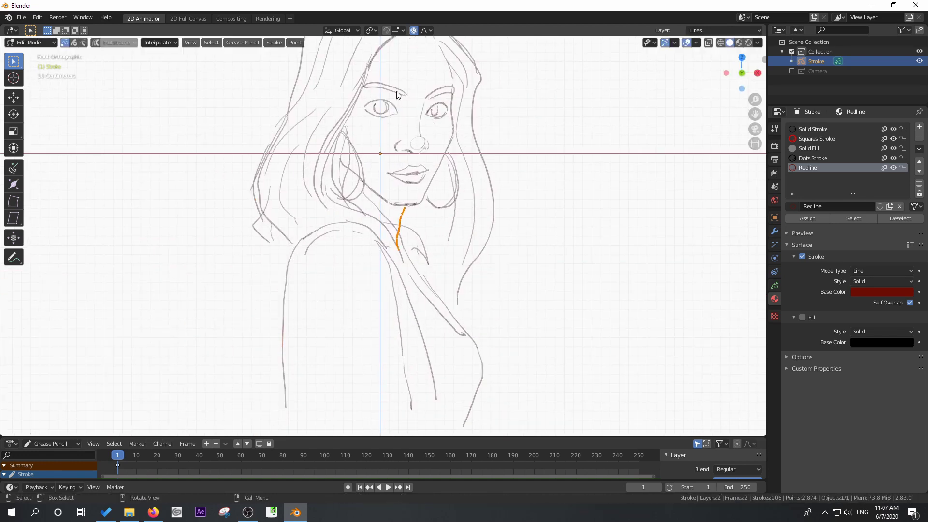
key(g)
click(295, 43)
click(307, 67)
click(160, 362)
click(389, 252)
key(g)
scroll(394, 255, up, 11)
click(394, 256)
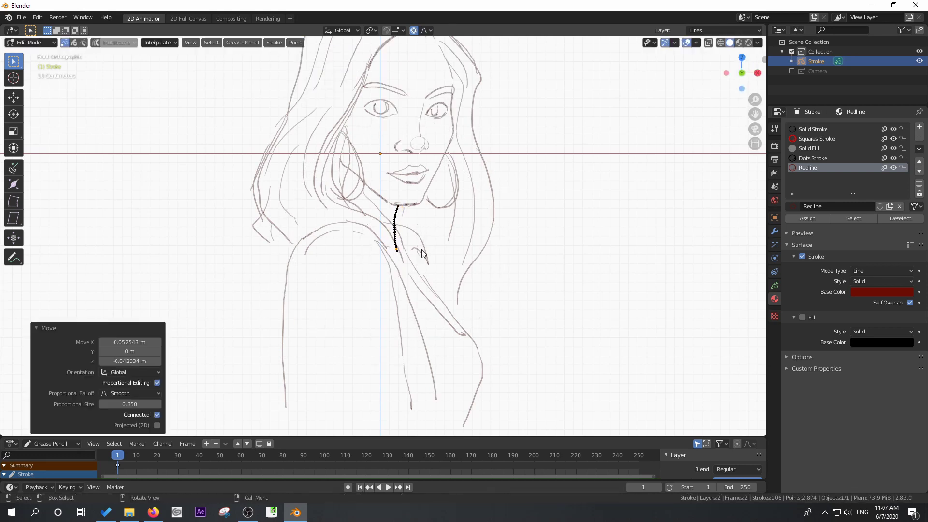
- Reshape the upper eyelids of both eyes with proportional moves and return to Object Mode
key(g)
scroll(423, 268, down, 2)
scroll(408, 209, up, 6)
click(451, 205)
key(g)
scroll(457, 205, up, 4)
click(471, 186)
key(g)
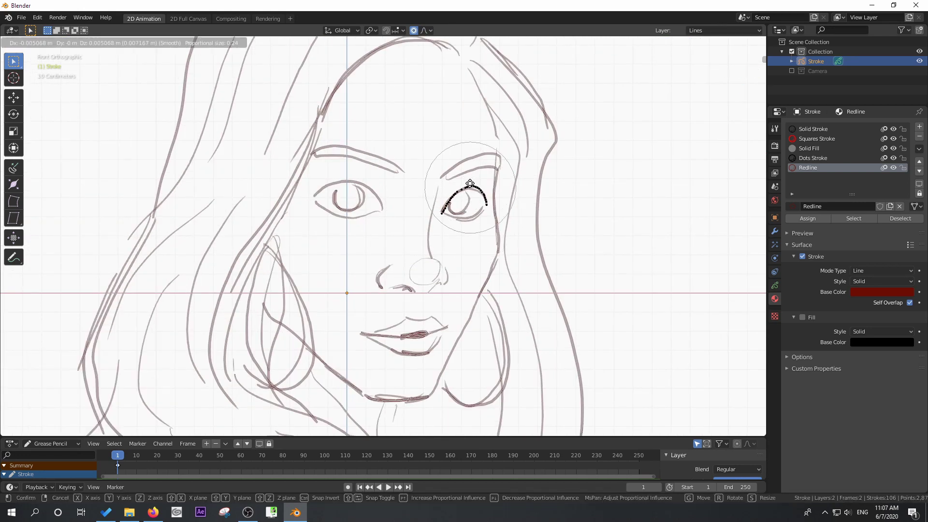
click(470, 183)
click(468, 220)
click(351, 217)
click(348, 181)
key(g)
click(355, 148)
scroll(435, 245, down, 5)
key(Tab)
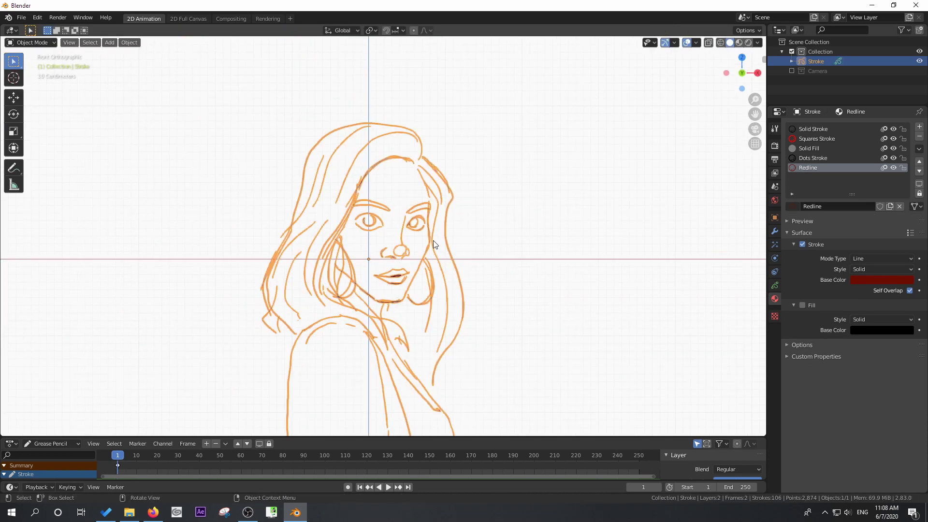
- Enable the Camera collection and hide the camera object inside it
click(792, 71)
click(805, 81)
key(h)
- Move the Empty reference image 3.4 m along X so it sits beside the line drawing
click(382, 256)
key(g)
key(x)
click(600, 257)
mouse_move(463, 287)
shift+middle_down()
mouse_move(466, 230)
mouse_move(378, 278)
shift+middle_up()
scroll(457, 244, up, 1)
scroll(459, 247, up, 1)
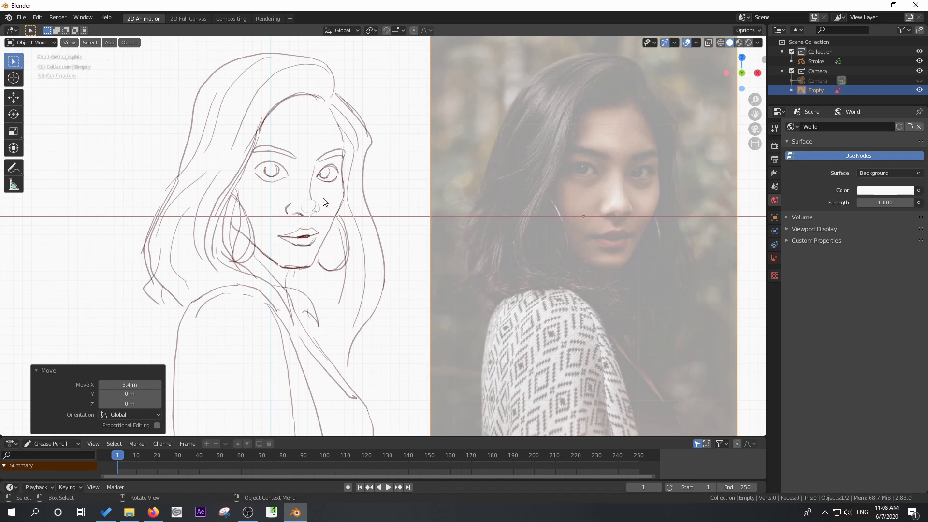
- Put the Stroke object into Edit Mode and nudge the right-hand end of the upper lip outline with proportional moves
scroll(274, 180, up, 1)
shift+middle_drag(271, 191, 284, 253)
scroll(282, 255, down, 1)
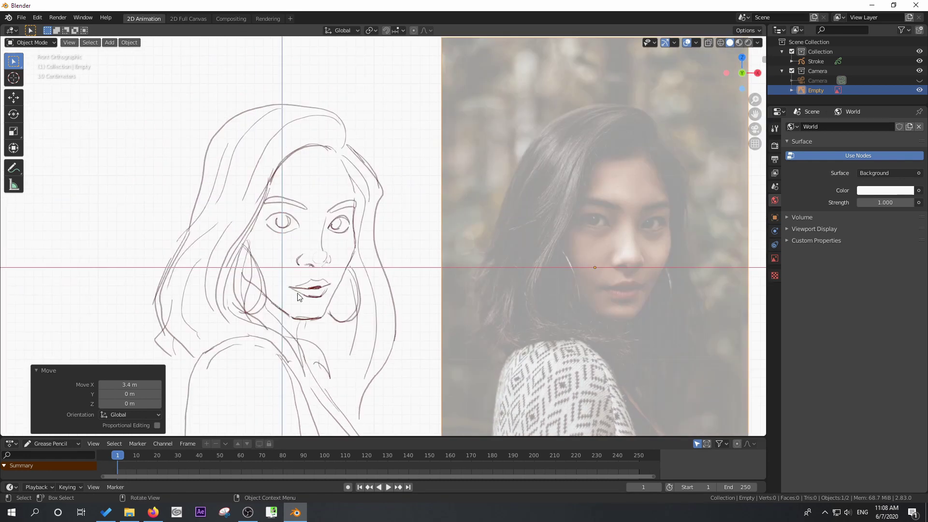
shift+middle_drag(298, 294, 330, 230)
scroll(329, 223, up, 3)
click(329, 213)
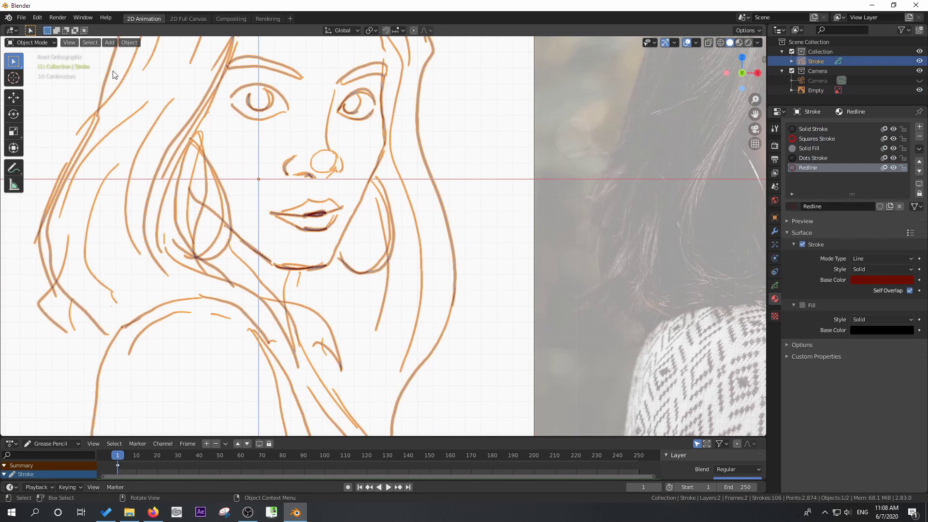
click(31, 42)
click(29, 66)
click(327, 202)
key(g)
click(340, 201)
click(337, 200)
key(g)
click(339, 198)
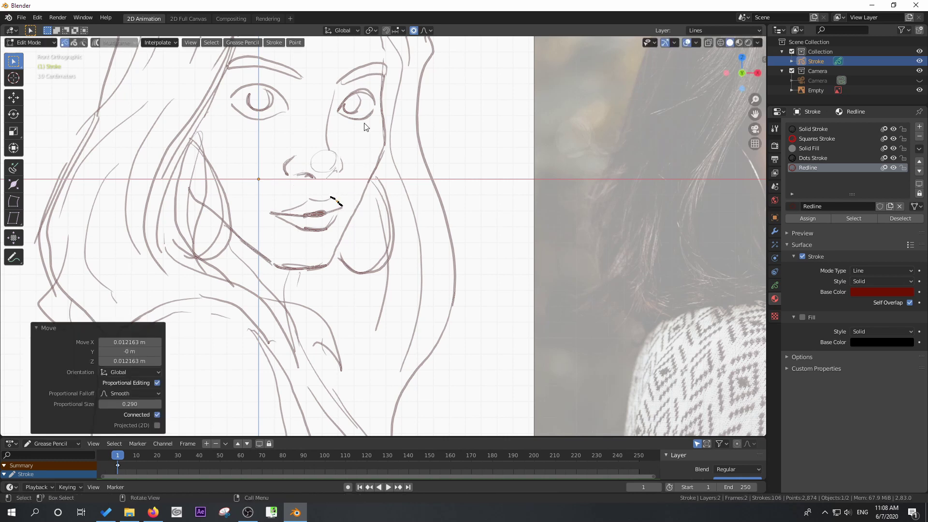
- Turn off Connected Only for proportional editing and reshape the upper and lower lip strokes with small moves
click(425, 32)
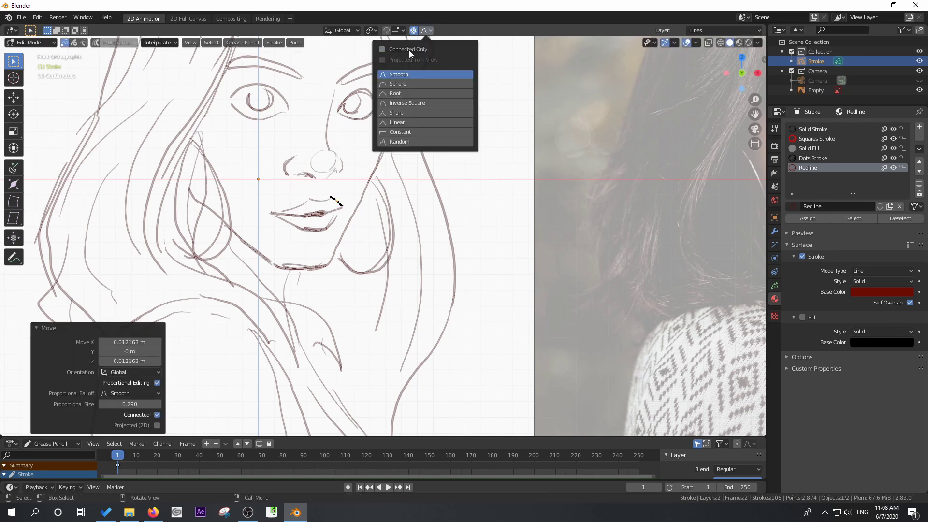
key(g)
click(332, 199)
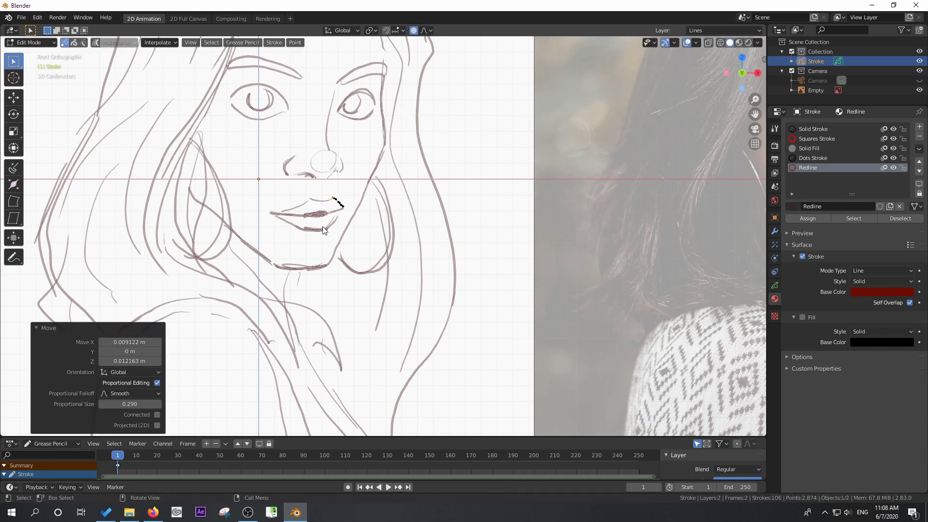
key(g)
click(316, 231)
key(g)
click(304, 206)
key(g)
click(300, 207)
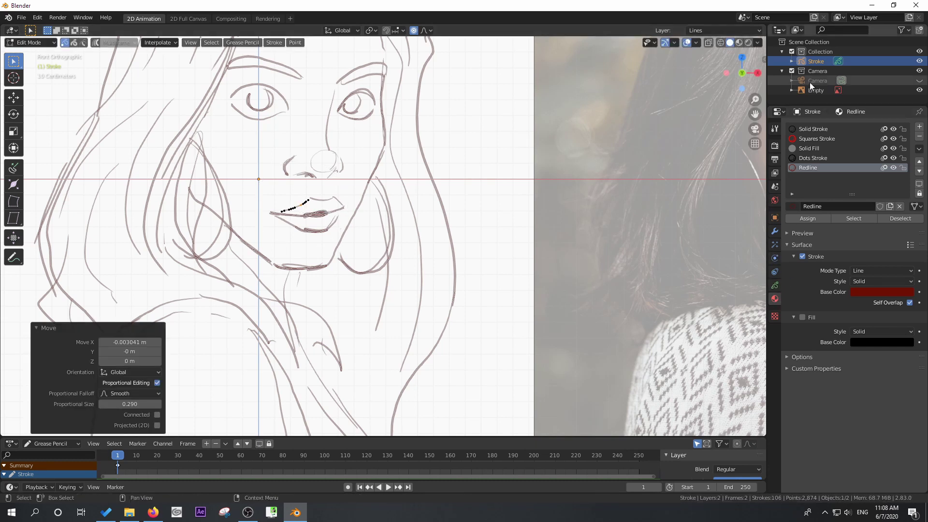
- Add a new layer to the Stroke grease pencil object and name it Pencil
click(817, 61)
click(776, 285)
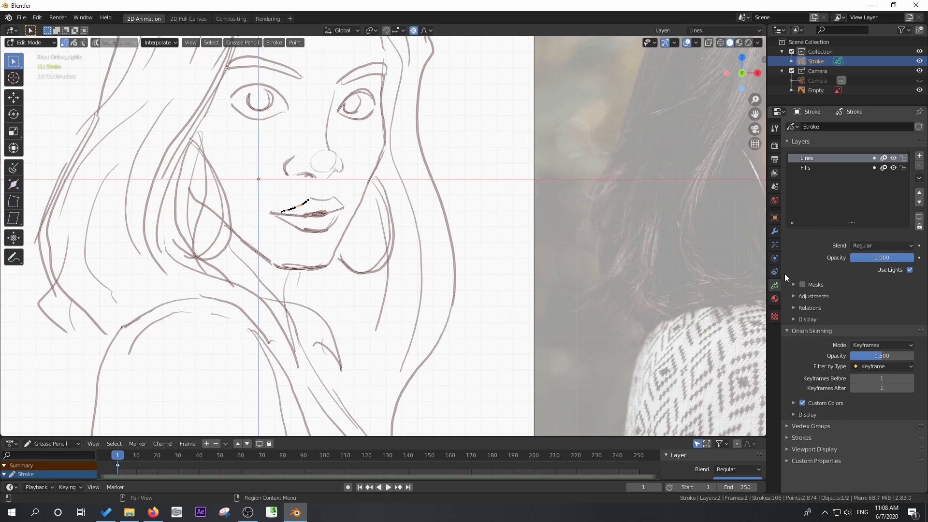
click(920, 158)
double_click(813, 158)
text(p)
- Lower the Lines layer's opacity, make the Pencil layer active, and lock the Lines and Fills layers
click(812, 166)
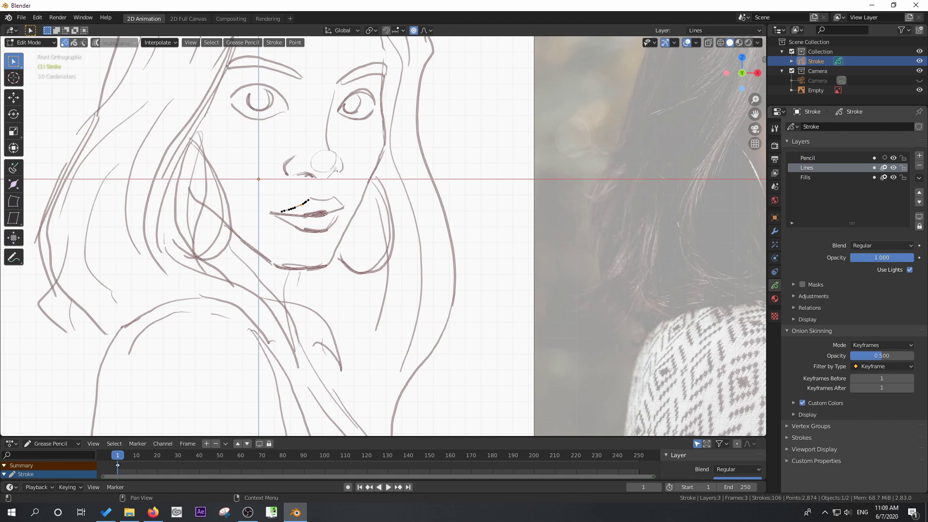
drag(894, 258, 875, 258)
click(839, 159)
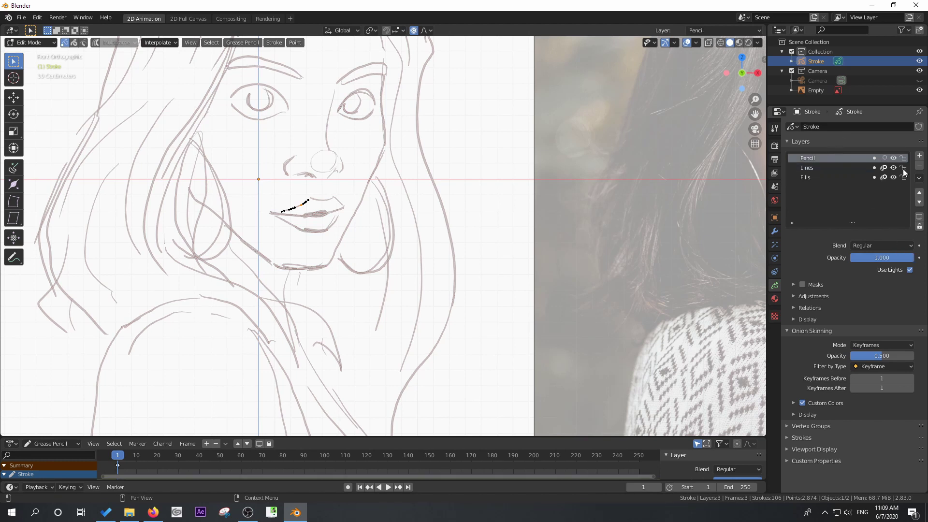
click(903, 168)
click(903, 178)
- Switch the Stroke object to Draw mode and choose the Ink Pen brush for the Draw tool
shift+middle_drag(315, 163, 341, 249)
scroll(333, 246, up, 1)
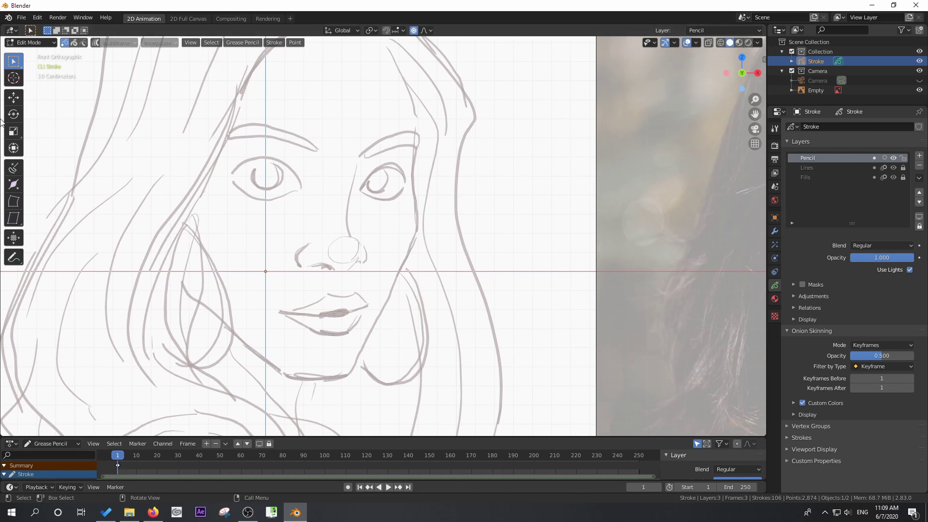
click(29, 43)
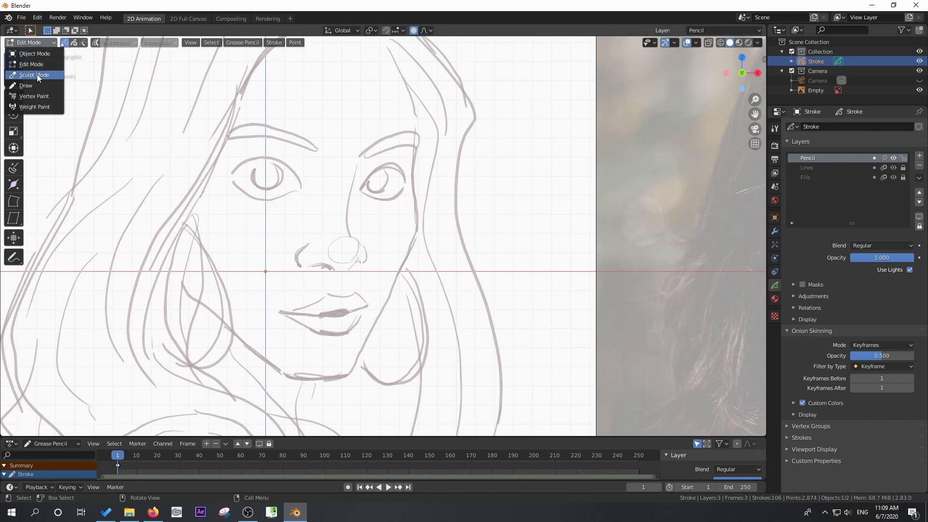
click(29, 81)
click(50, 30)
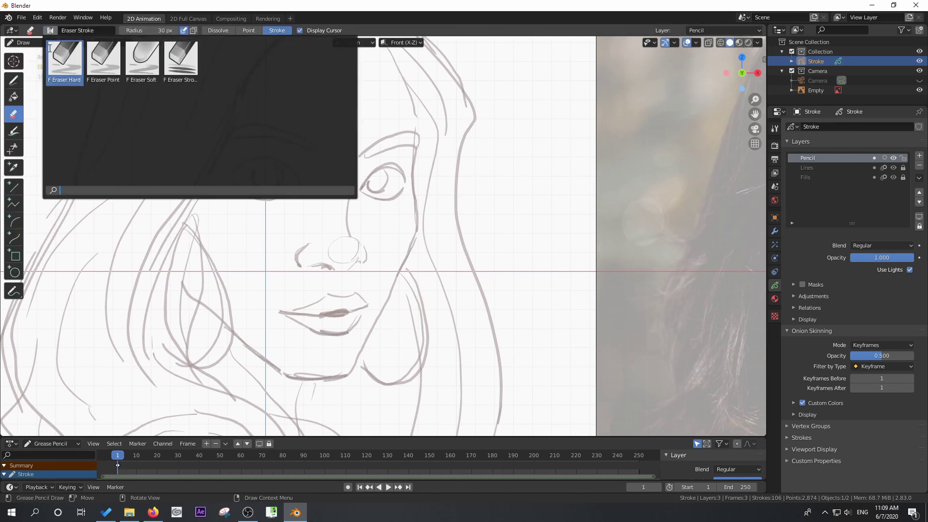
click(14, 80)
click(50, 30)
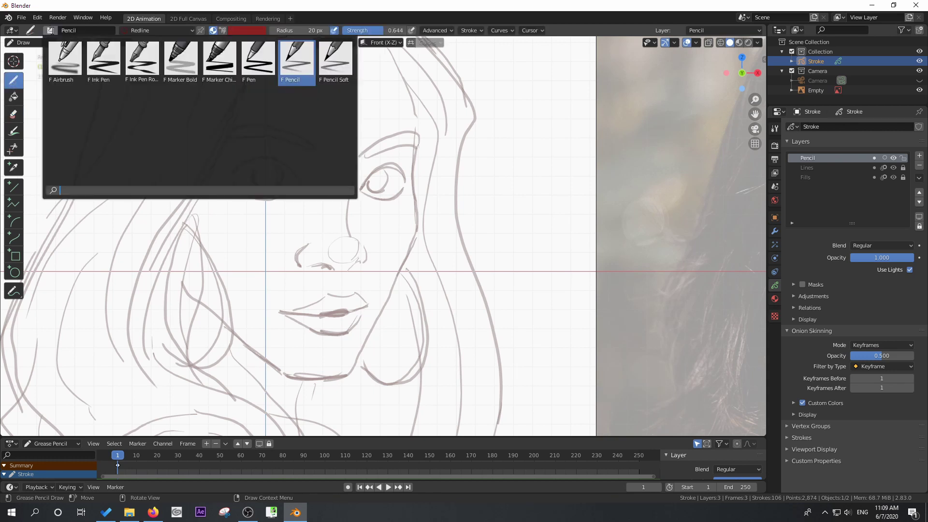
click(139, 61)
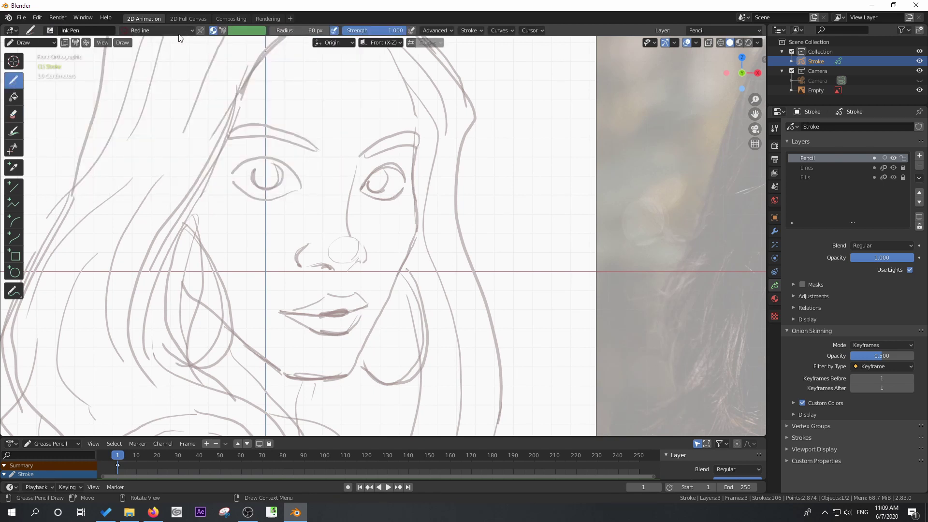
- Enable Stabilize Stroke for the Ink Pen brush with a 40 px radius and a factor of 0.9
click(478, 31)
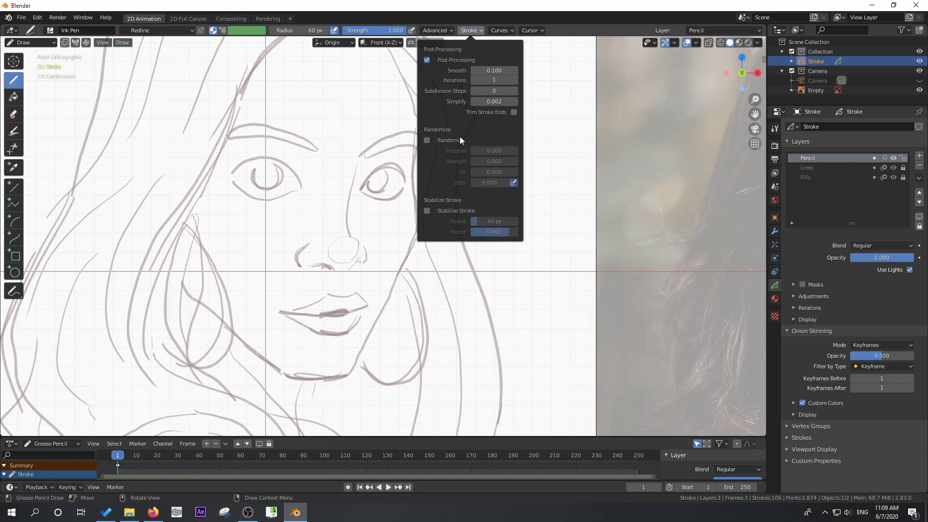
click(427, 211)
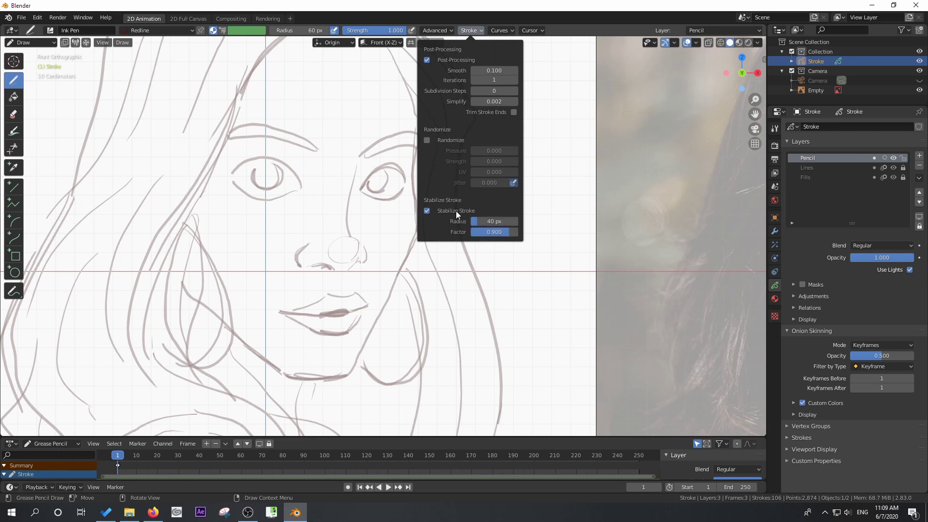
key(Return)
click(494, 233)
text(.9)
key(Return)
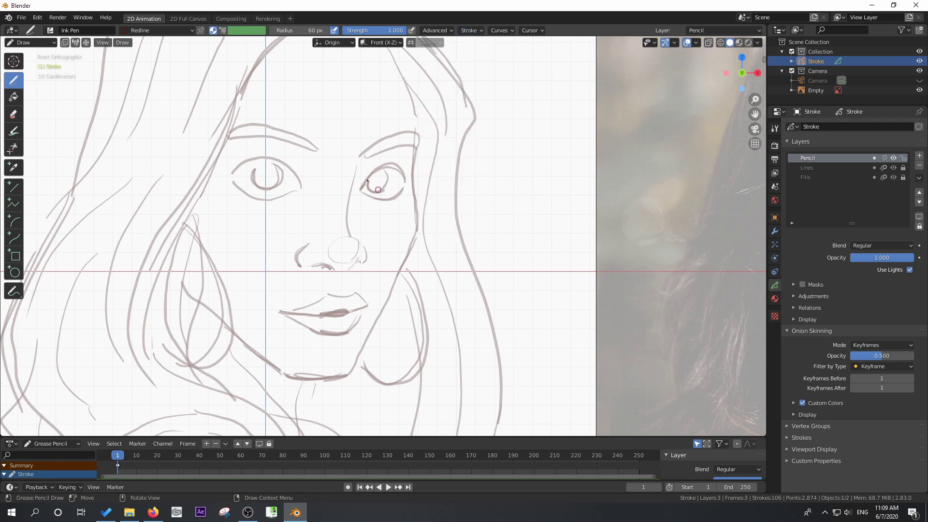
- Ink the upper and lower eyelids of both eyes over the faded sketch on the Pencil layer
scroll(381, 187, up, 3)
shift+middle_drag(384, 181, 450, 225)
mouse_move(317, 197)
mouse_down()
mouse_move(285, 156)
mouse_move(243, 146)
mouse_move(158, 179)
mouse_up()
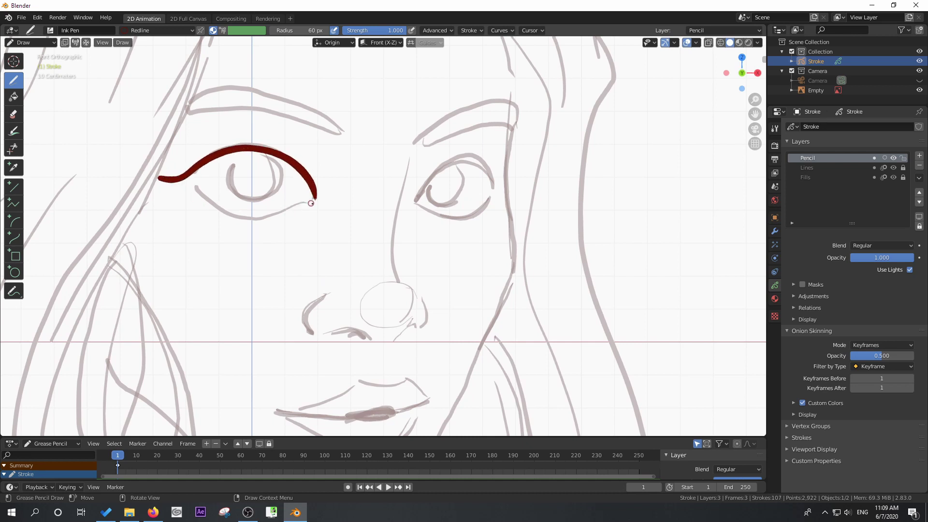
mouse_move(289, 209)
mouse_down()
mouse_move(246, 217)
mouse_move(188, 184)
mouse_up()
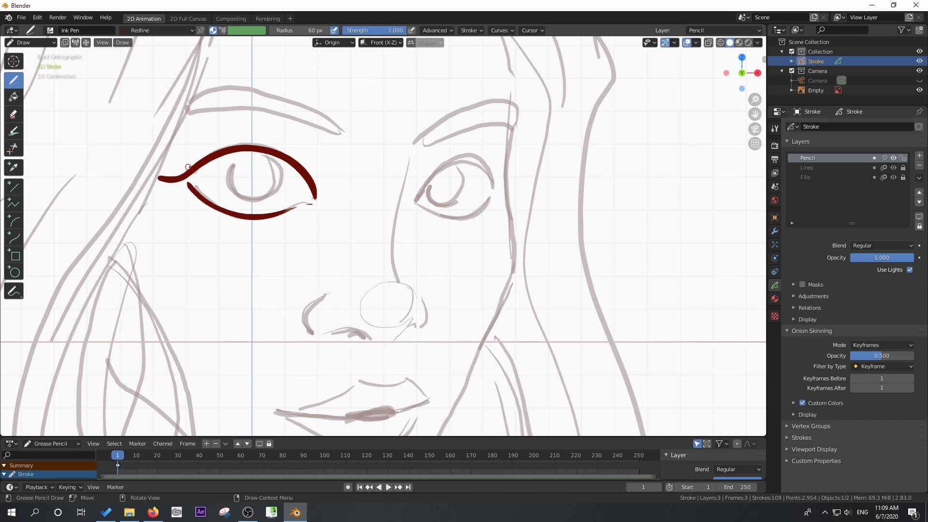
mouse_move(418, 199)
mouse_down()
mouse_move(443, 166)
mouse_move(513, 193)
mouse_up()
mouse_move(493, 199)
mouse_down()
mouse_move(433, 215)
mouse_move(416, 205)
mouse_up()
- Ink the nose over the sketch, tracing its bridge, both nostril wings and the underside
drag(409, 159, 407, 289)
drag(409, 325, 393, 345)
drag(420, 297, 412, 338)
mouse_move(331, 292)
mouse_down()
mouse_move(305, 323)
mouse_move(310, 333)
mouse_up()
drag(365, 342, 336, 334)
- Ink the irises and the eyebrow contours over the sketch
scroll(328, 290, down, 1)
mouse_move(283, 167)
mouse_down()
mouse_move(291, 184)
mouse_move(246, 170)
mouse_up()
mouse_move(449, 172)
mouse_down()
mouse_move(453, 196)
mouse_move(426, 177)
mouse_up()
mouse_move(411, 157)
mouse_down()
mouse_move(491, 121)
mouse_move(409, 157)
mouse_up()
drag(347, 147, 219, 127)
drag(346, 149, 218, 127)
- Ink the upper lip, mouth line and lower lip over the sketch
mouse_move(364, 359)
mouse_down()
mouse_move(402, 355)
mouse_move(314, 382)
mouse_up()
mouse_move(403, 355)
mouse_down()
mouse_move(418, 375)
mouse_move(303, 385)
mouse_up()
mouse_move(411, 394)
mouse_down()
mouse_move(389, 414)
mouse_move(308, 391)
mouse_up()
- Ink the side of the face and the jawline over the sketch
scroll(372, 377, down, 2)
shift+middle_drag(375, 373, 392, 330)
drag(477, 128, 463, 250)
mouse_move(463, 251)
mouse_down()
mouse_move(412, 353)
mouse_move(354, 359)
mouse_up()
mouse_move(354, 359)
mouse_down()
mouse_move(258, 282)
mouse_move(249, 261)
mouse_up()
- Ink the neck, shoulder and clothing contours over the sketch
scroll(455, 329, down, 5)
shift+middle_drag(455, 329, 473, 226)
mouse_move(358, 234)
mouse_down()
mouse_move(381, 251)
mouse_move(431, 393)
mouse_up()
drag(387, 278, 392, 396)
drag(348, 232, 304, 402)
mouse_move(400, 259)
mouse_down()
mouse_move(450, 393)
mouse_move(453, 330)
mouse_up()
- Ink the hair's outer contours and inner strands, together with the hoop earrings, over the sketch
scroll(414, 227, up, 1)
shift+middle_drag(342, 56, 332, 159)
mouse_move(432, 145)
mouse_down()
mouse_move(329, 106)
mouse_move(271, 236)
mouse_up()
drag(280, 216, 278, 392)
mouse_move(421, 147)
mouse_down()
mouse_move(315, 284)
mouse_move(320, 306)
mouse_up()
mouse_move(425, 149)
mouse_down()
mouse_move(444, 195)
mouse_move(442, 427)
mouse_up()
drag(330, 240, 397, 392)
drag(299, 305, 373, 354)
mouse_move(301, 340)
mouse_down()
mouse_move(282, 262)
mouse_move(311, 203)
mouse_up()
drag(426, 143, 296, 207)
drag(404, 102, 287, 195)
drag(341, 105, 302, 149)
drag(428, 149, 451, 361)
mouse_move(435, 262)
mouse_down()
mouse_move(442, 318)
mouse_move(438, 266)
mouse_move(408, 312)
mouse_up()
drag(383, 315, 381, 336)
drag(329, 242, 352, 309)
drag(404, 315, 393, 357)
drag(434, 272, 417, 314)
drag(413, 326, 421, 392)
drag(442, 249, 418, 376)
drag(458, 281, 431, 405)
drag(283, 358, 265, 243)
mouse_move(420, 146)
mouse_down()
mouse_move(327, 219)
mouse_move(290, 325)
mouse_up()
drag(306, 256, 324, 323)
- Draw the pupil details inside the irises of both eyes
scroll(384, 198, up, 6)
mouse_move(334, 236)
mouse_down()
mouse_move(319, 254)
mouse_move(330, 237)
mouse_up()
key(ctrl+z)
drag(501, 245, 501, 269)
- Turn on Connected Only for proportional editing in Edit Mode and reposition the iris strokes of the right-hand eye
click(501, 263)
key(g)
click(492, 270)
click(426, 30)
key(g)
click(498, 251)
- Nudge the iris and pupil strokes of both eyes into place with small proportional moves
click(336, 240)
key(g)
click(336, 238)
click(354, 248)
key(g)
click(351, 248)
click(494, 254)
key(g)
click(492, 256)
key(g)
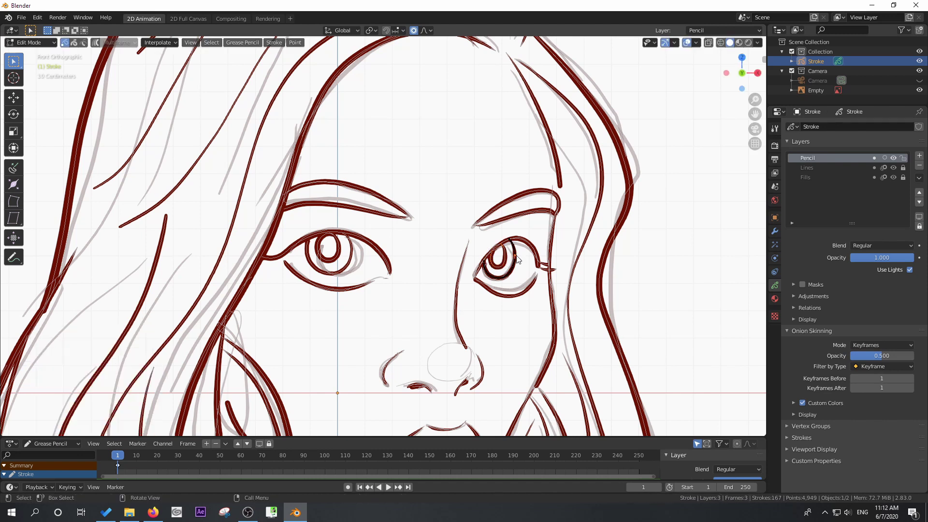
click(492, 256)
- Reshape the lower eyelid of the right-hand eye with a proportional move
click(497, 293)
key(g)
scroll(496, 294, down, 11)
click(497, 290)
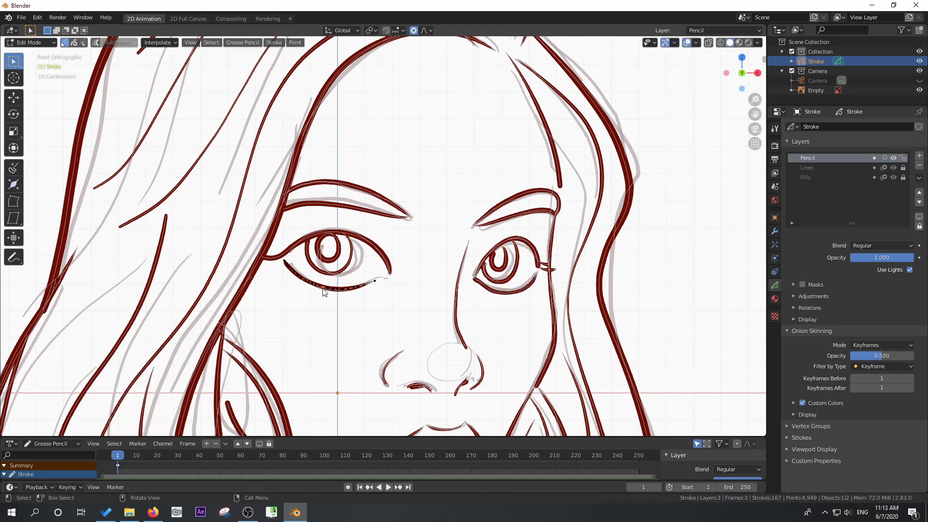
- Check the drawing mirrored in the back view, scaling the narrower eye's strokes and nudging the wider eye's iris
scroll(381, 282, down, 5)
key(ctrl+KP_1)
scroll(381, 281, up, 4)
click(272, 258)
key(s)
click(305, 269)
click(429, 256)
key(g)
scroll(386, 271, down, 1)
- Reshape the nose bridge line and the face contour along the cheek with proportional moves
click(333, 292)
key(g)
click(341, 292)
click(266, 289)
key(g)
scroll(264, 286, down, 1)
click(264, 287)
click(271, 330)
key(g)
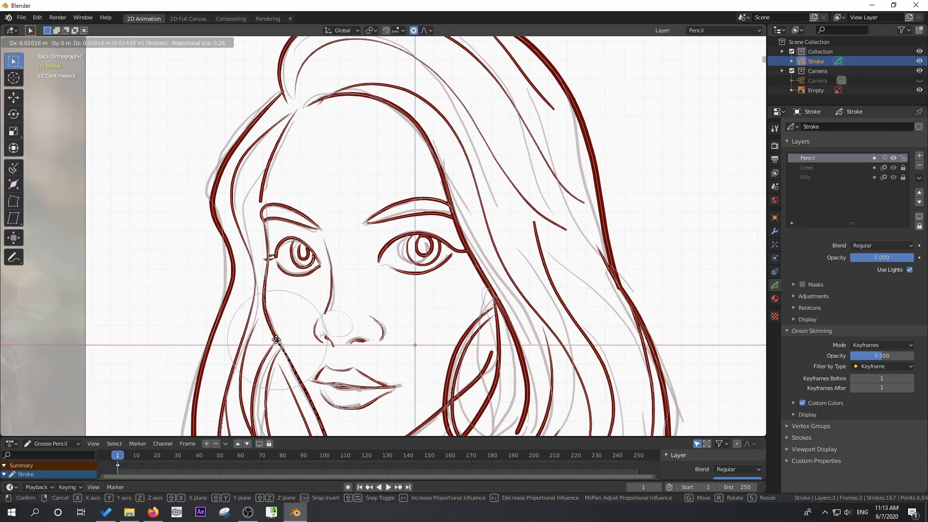
click(273, 331)
- Select the lip strokes, adjust their rotation and scale them down slightly with proportional editing
click(373, 386)
key(r)
click(403, 385)
click(402, 385)
key(s)
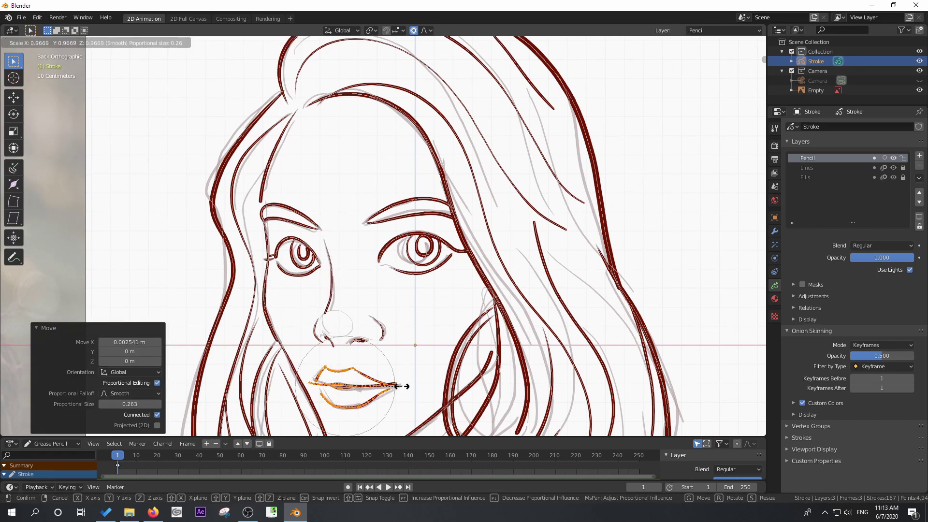
click(405, 386)
- Return to the front view in Object Mode and set the Empty reference image's opacity to 1.000
key(Tab)
key(KP_1)
scroll(387, 309, down, 8)
scroll(388, 309, up, 3)
click(29, 43)
click(28, 55)
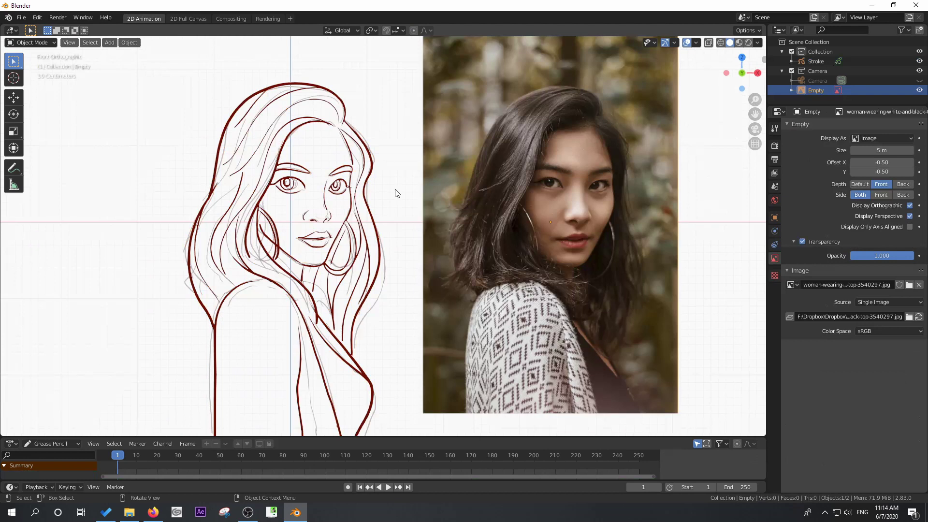
- Make the Stroke object active, clear the selection, and show its grease pencil layer settings
click(775, 217)
click(816, 62)
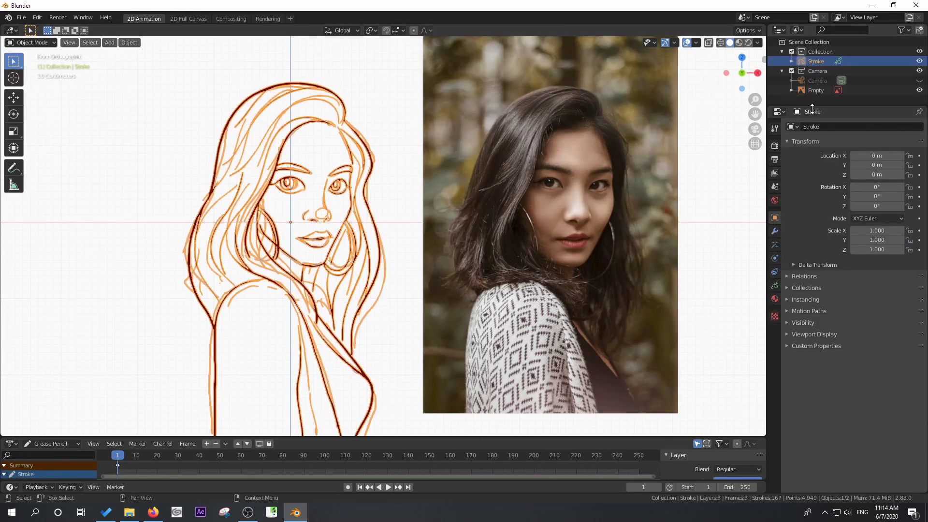
key(alt+a)
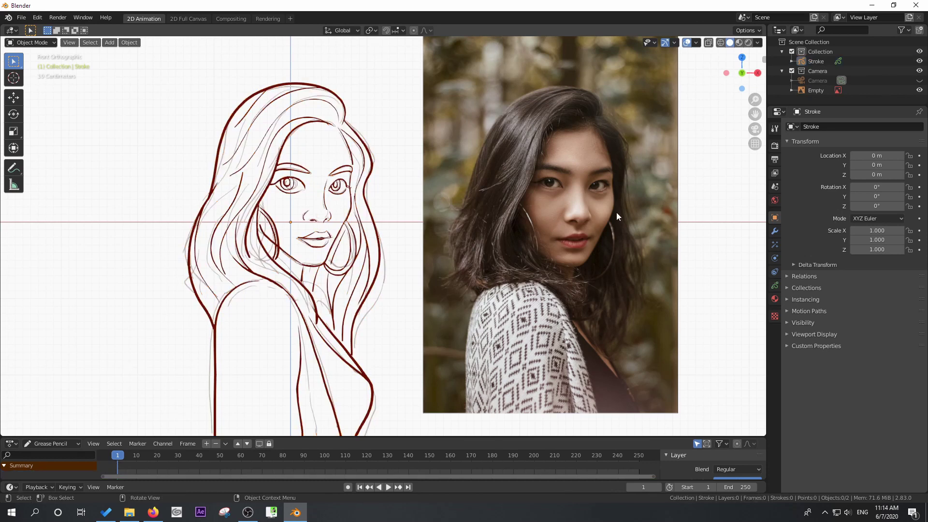
click(775, 285)
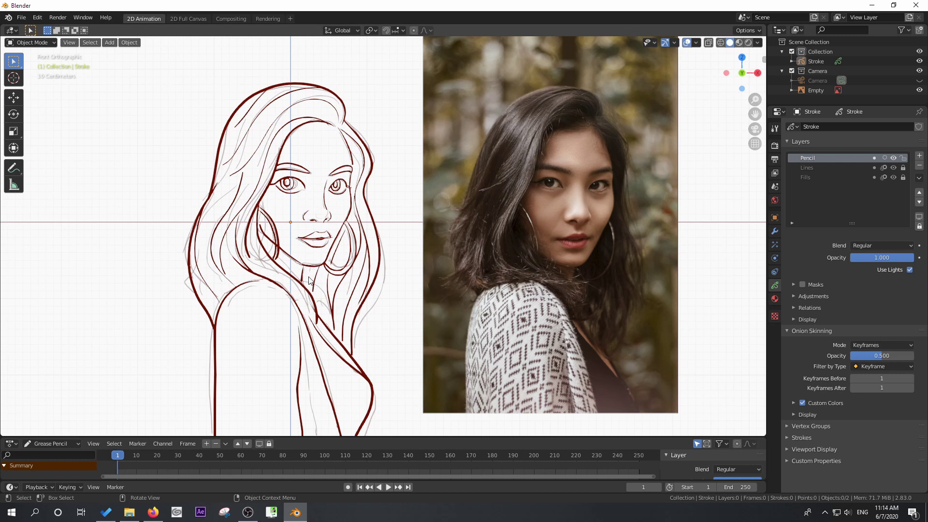
- Exclude the Camera collection with the reference image so that only the drawing remains in view
click(919, 90)
click(919, 90)
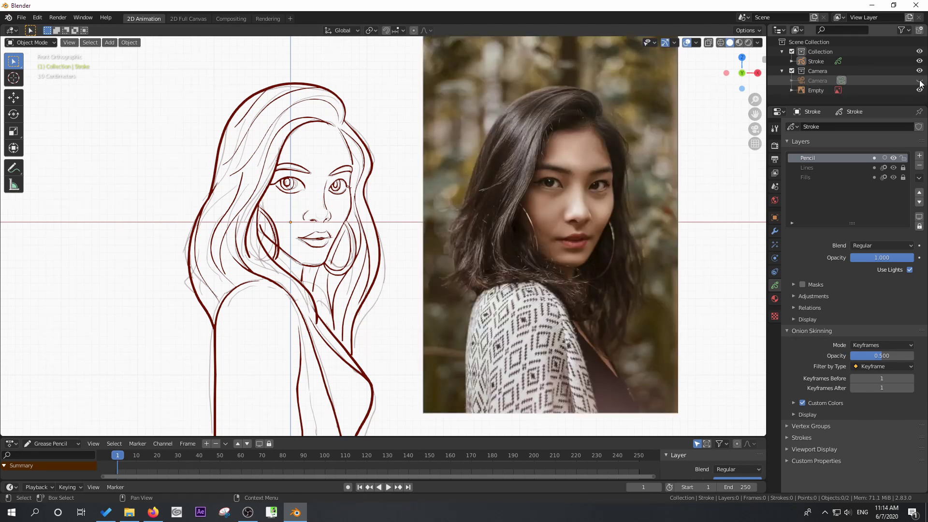
click(919, 81)
click(791, 71)
scroll(397, 237, up, 4)
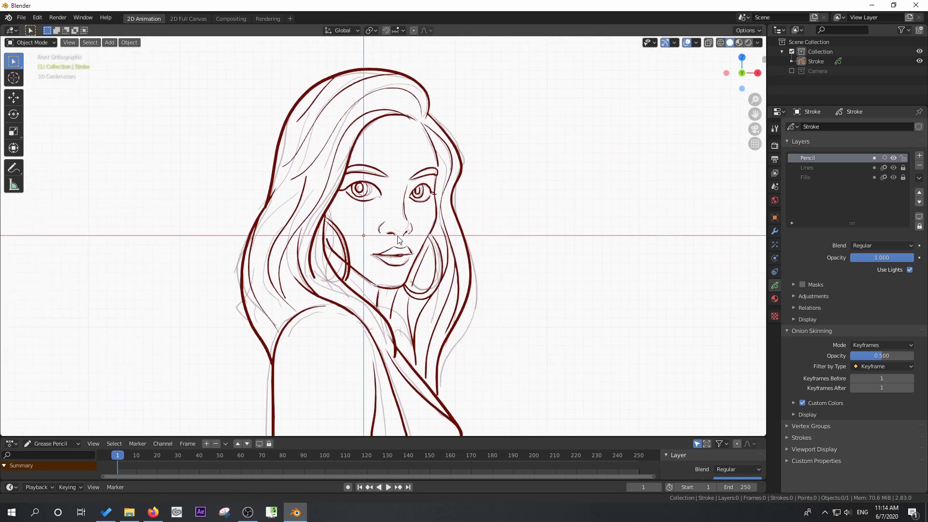
scroll(398, 237, down, 2)
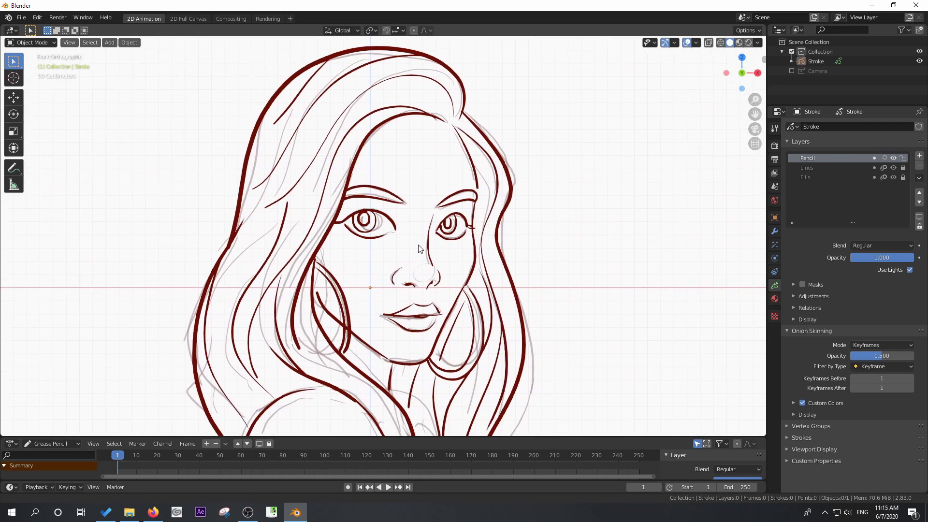
- Add a layer named inks, reduce the Pencil layer's opacity to 0.769, and make inks the active layer
click(919, 155)
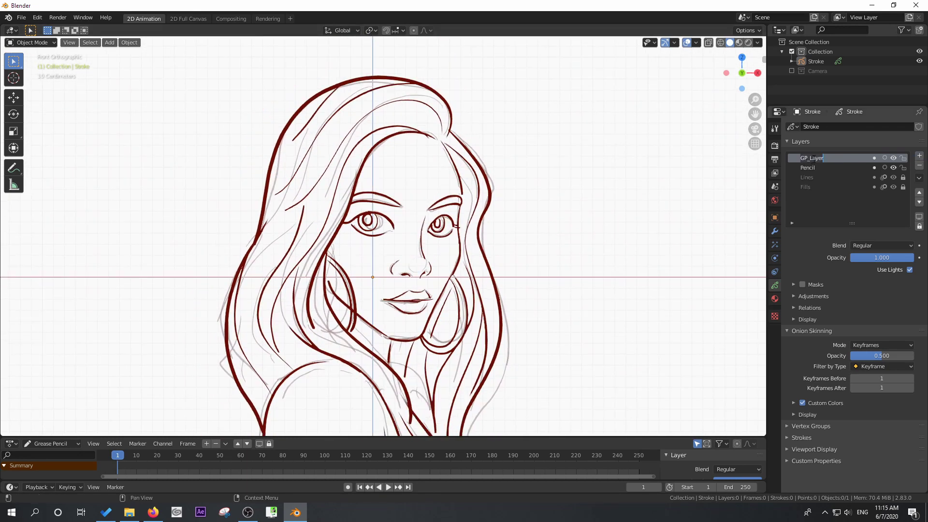
click(808, 168)
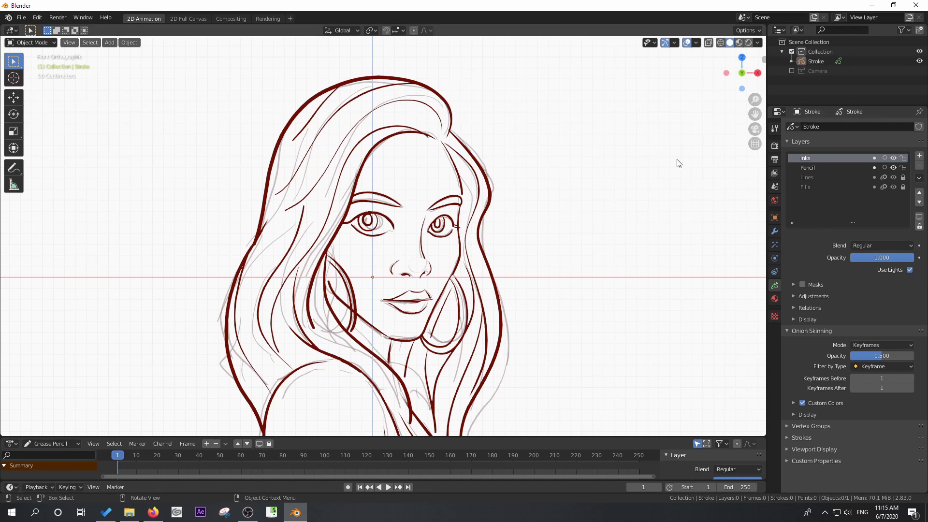
drag(893, 257, 876, 257)
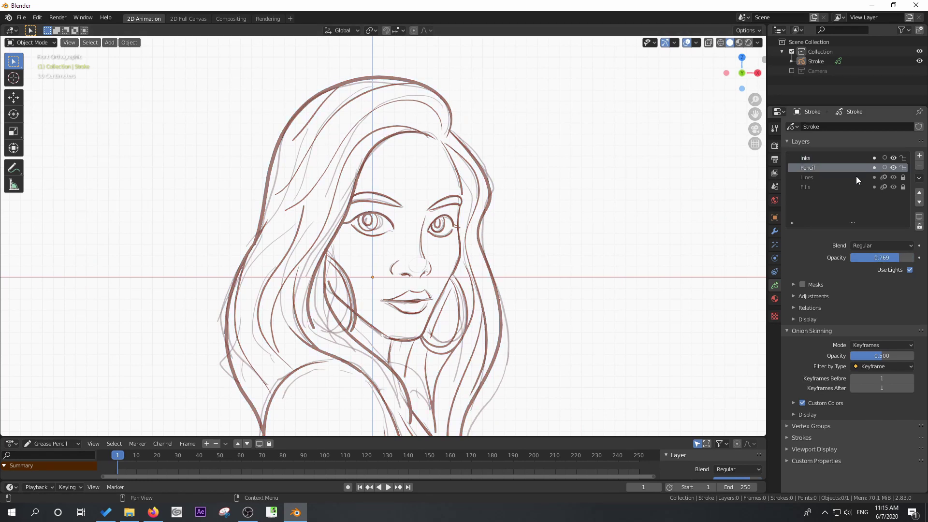
click(835, 158)
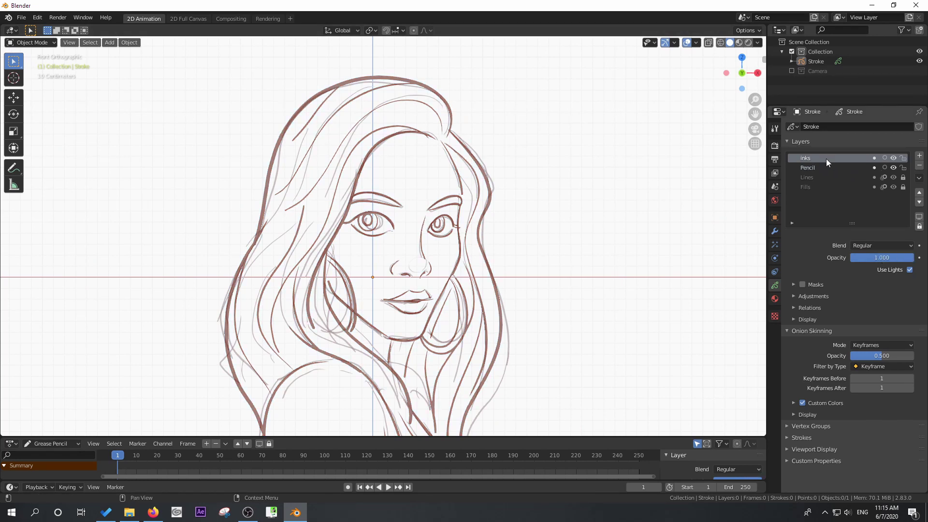
- Switch to Draw mode and choose the Solid Stroke material for the Ink Pen brush
click(30, 42)
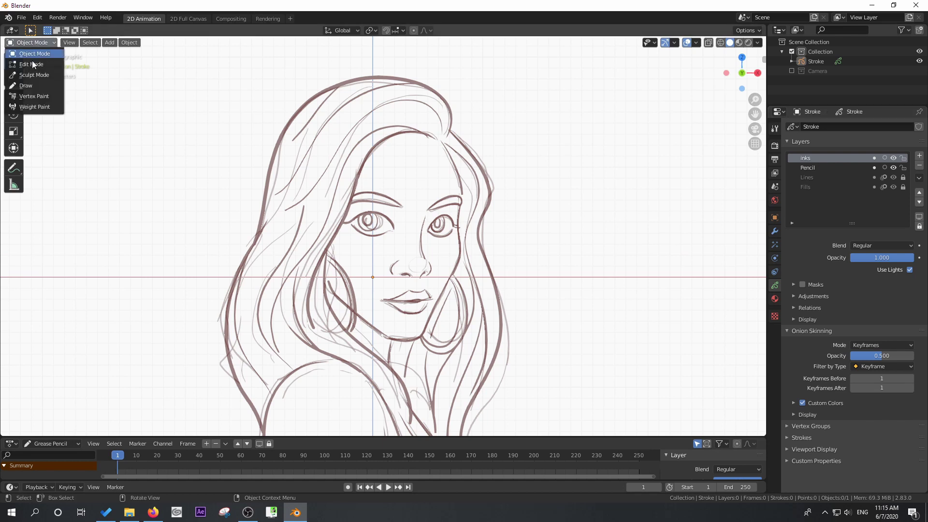
click(28, 85)
click(132, 30)
click(115, 51)
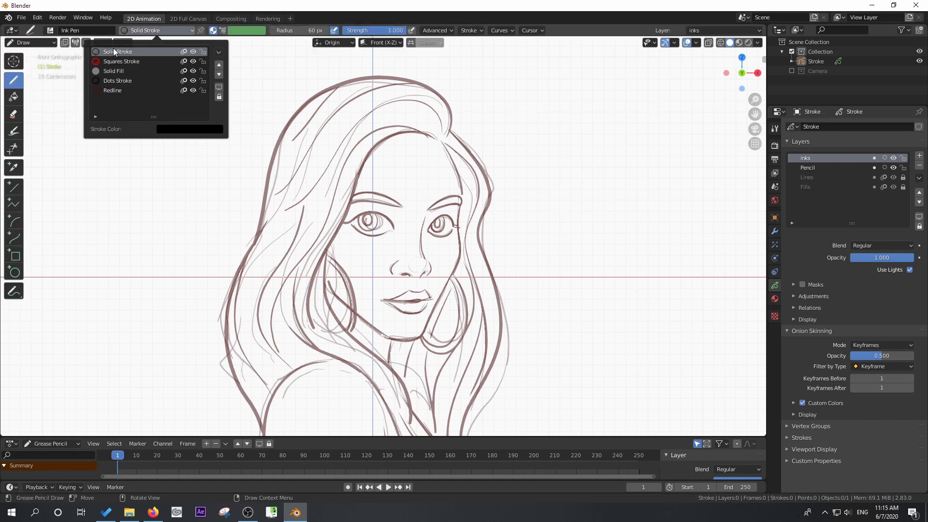
click(470, 30)
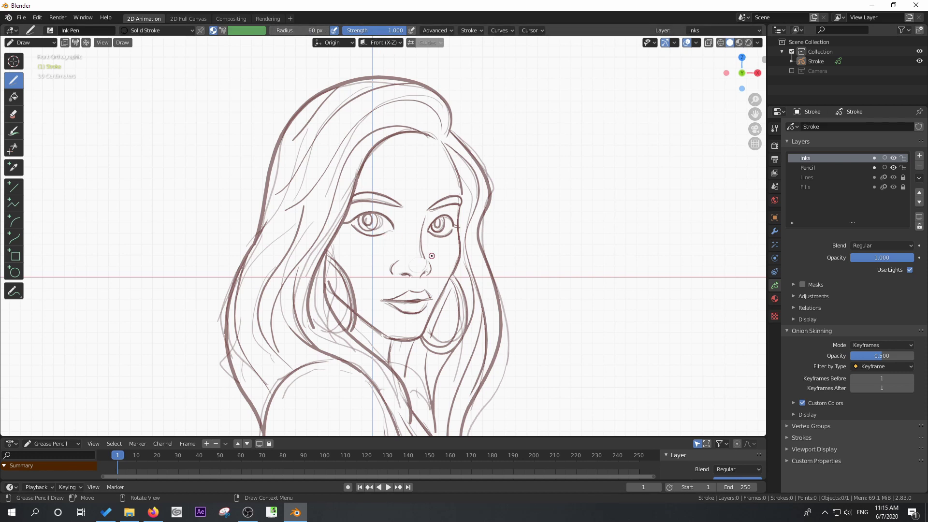
- Ink the nose bridge, nostrils and lip outlines over the pencil sketch on the inks layer
scroll(432, 255, up, 2)
scroll(425, 247, up, 2)
shift+middle_drag(385, 245, 389, 271)
scroll(388, 272, down, 3)
scroll(354, 221, up, 3)
scroll(395, 232, up, 1)
mouse_move(434, 169)
mouse_down()
mouse_move(426, 191)
mouse_move(437, 323)
mouse_up()
drag(366, 283, 355, 324)
drag(391, 358, 430, 356)
drag(389, 360, 346, 380)
drag(452, 377, 322, 381)
mouse_move(437, 392)
mouse_down()
mouse_move(365, 403)
mouse_move(338, 389)
mouse_up()
shift+middle_drag(356, 404, 372, 305)
- In Edit Mode, nudge the lower lip stroke into place with a proportional move and return to drawing
click(30, 43)
click(36, 62)
click(445, 311)
key(g)
click(448, 306)
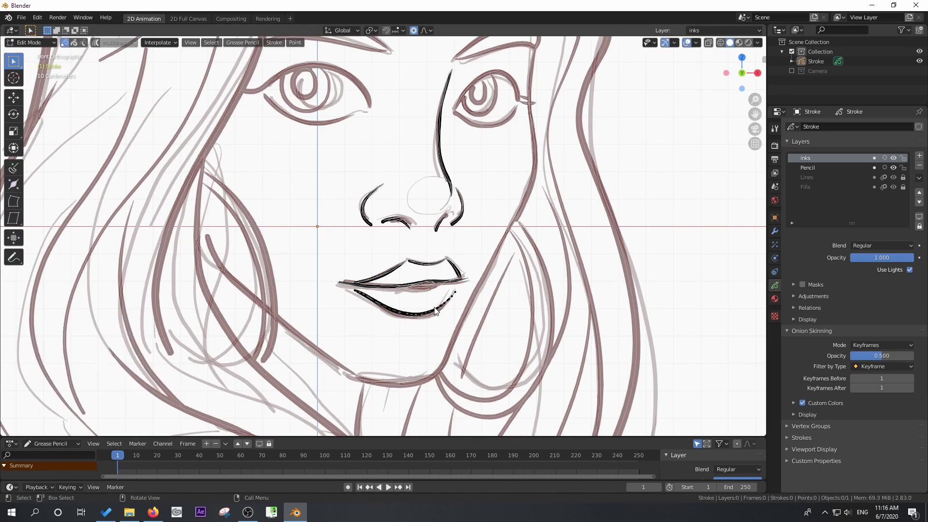
key(Tab)
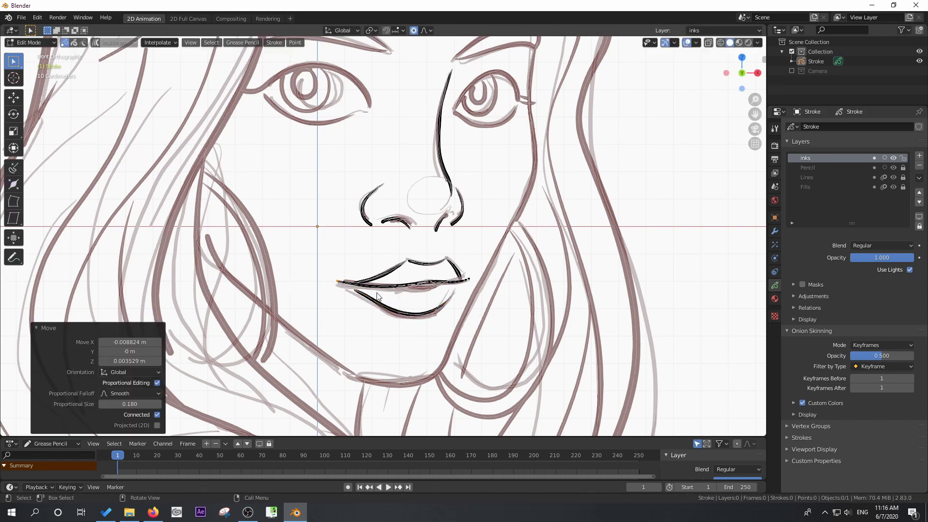
- Undo the first line between the lips, reduce the brush radius to 41 px, and redraw it
drag(443, 283, 405, 287)
key(ctrl+z)
drag(304, 30, 286, 30)
drag(438, 283, 398, 288)
- Ink the outlines of both eyes over the pencil sketch
scroll(377, 145, down, 1)
scroll(376, 146, up, 1)
mouse_move(506, 223)
mouse_down()
mouse_move(525, 199)
mouse_move(575, 224)
mouse_move(505, 225)
mouse_up()
mouse_move(425, 222)
mouse_down()
mouse_move(368, 175)
mouse_move(297, 206)
mouse_move(318, 206)
mouse_up()
- Ink the face contour from the hairline down the cheek and around the chin to the opposite ear
scroll(461, 273, down, 4)
shift+middle_drag(461, 273, 480, 244)
drag(478, 93, 491, 112)
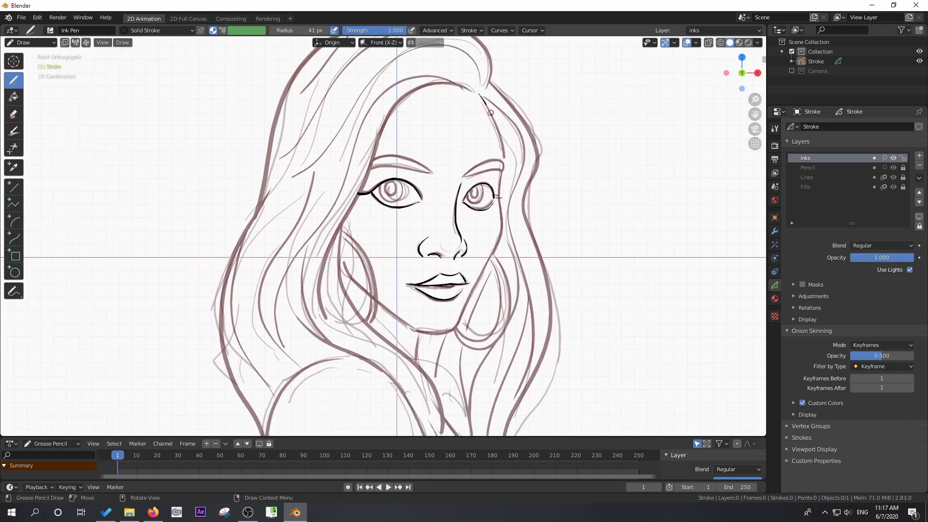
mouse_move(500, 184)
mouse_down()
mouse_move(481, 276)
mouse_move(372, 303)
mouse_move(347, 258)
mouse_up()
- In Edit Mode, reshape the inked face contour along the cheek, chin and jaw end with proportional moves
key(Tab)
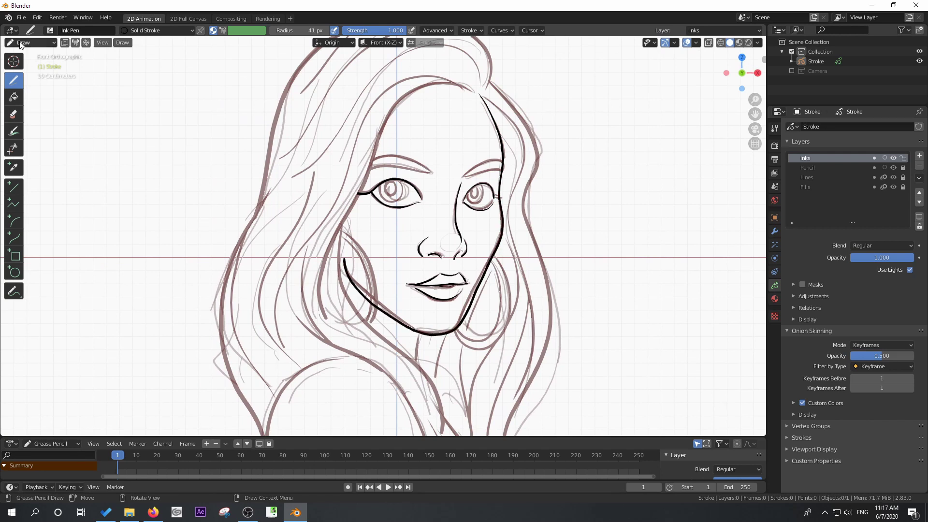
scroll(519, 278, up, 3)
key(g)
scroll(518, 277, down, 6)
click(518, 275)
key(g)
click(478, 329)
key(g)
click(277, 246)
key(g)
click(272, 231)
key(g)
click(314, 301)
- Move and rotate the nostril stroke below the nose bridge, and reposition the opposite nostril stroke
scroll(503, 232, up, 3)
key(g)
scroll(526, 228, up, 19)
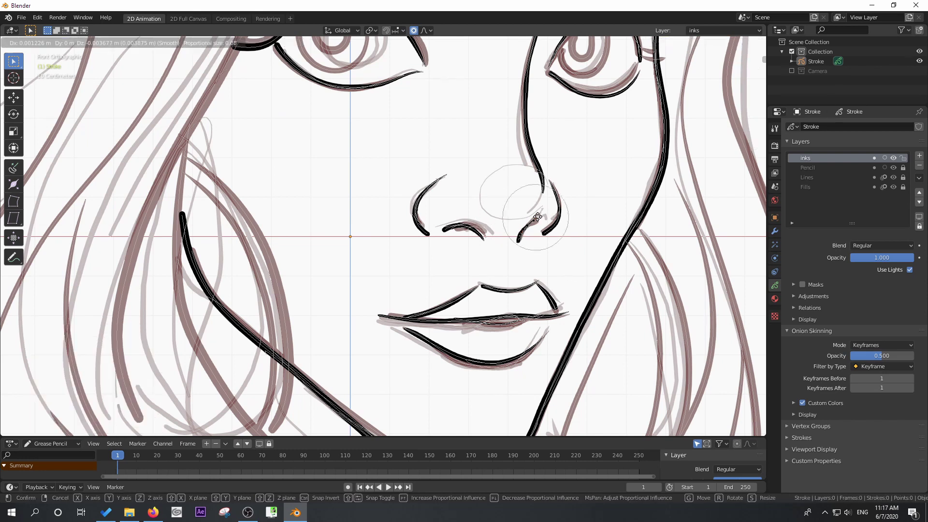
click(534, 221)
key(r)
click(525, 223)
click(471, 230)
key(g)
click(473, 229)
- Adjust the thickness of the nose wing stroke beside the bridge line and return to Draw mode
click(561, 210)
key(alt+s)
click(569, 216)
key(alt+s)
click(567, 214)
scroll(512, 174, down, 8)
key(Tab)
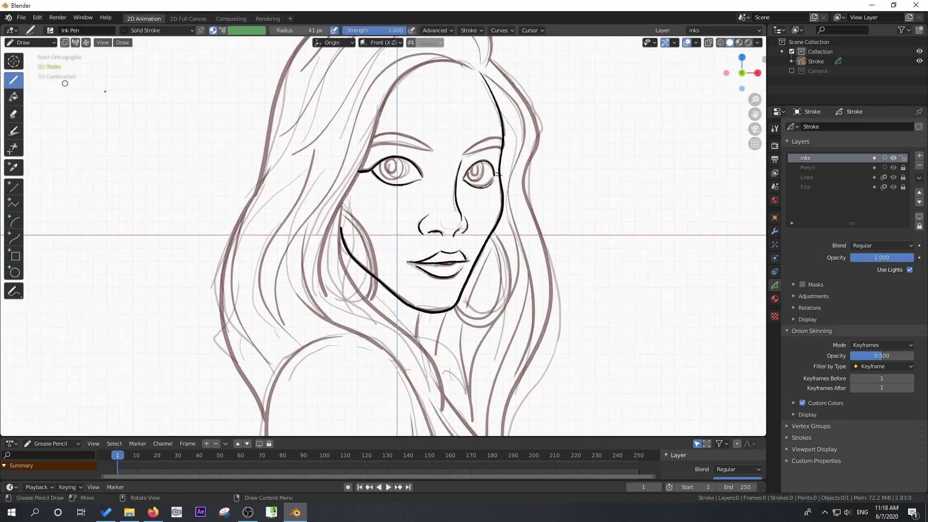
- Ink the outer hair outlines and the front locks framing the face with a 77 px brush radius
scroll(483, 145, up, 2)
mouse_move(541, 133)
mouse_down()
mouse_move(360, 160)
mouse_move(345, 237)
mouse_move(353, 419)
mouse_move(445, 189)
mouse_move(442, 358)
mouse_up()
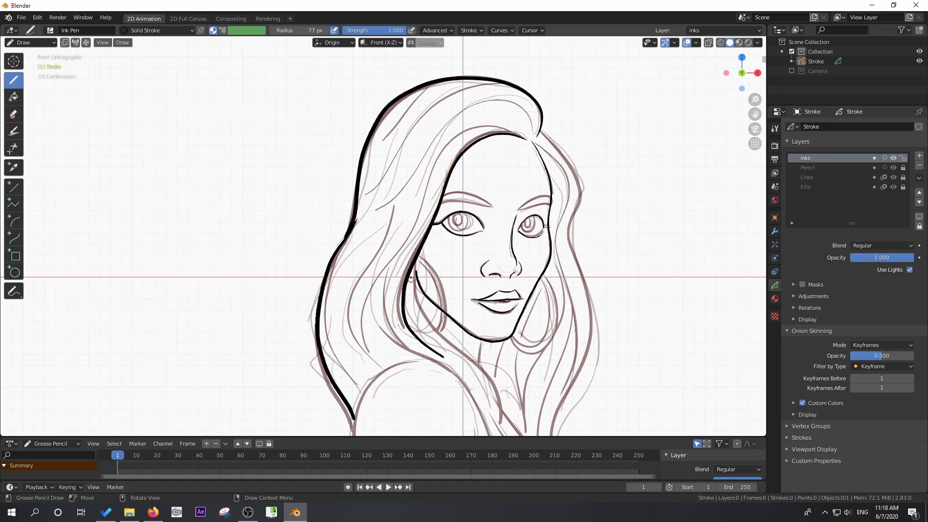
drag(415, 266, 503, 415)
drag(539, 131, 542, 425)
- In Edit Mode, pull the middle and lower tip of the right hair outline onto the sketch
shift+middle_drag(561, 215, 528, 101)
key(Tab)
click(550, 202)
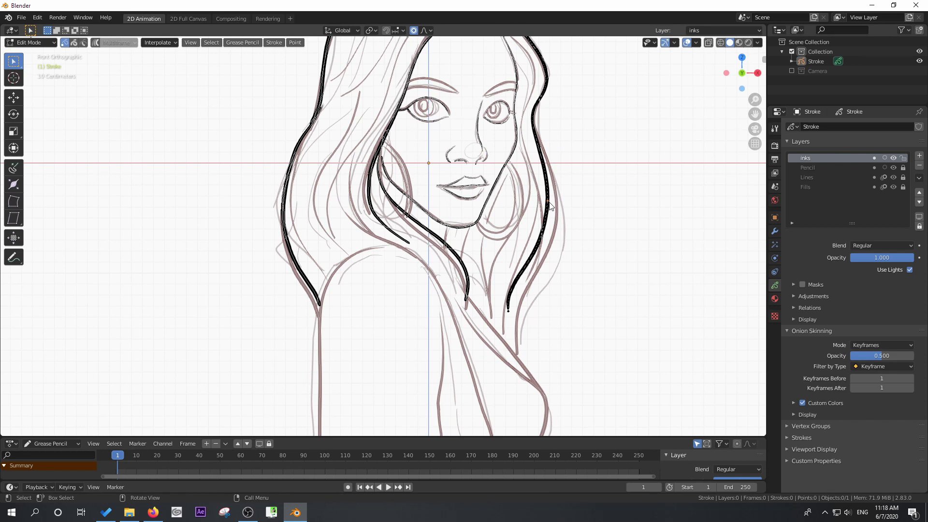
key(g)
click(555, 218)
click(509, 311)
key(g)
click(504, 338)
- Move and rotate the lower end of the front lock, and adjust the tip of the lock beside it
click(466, 300)
key(g)
scroll(464, 305, up, 6)
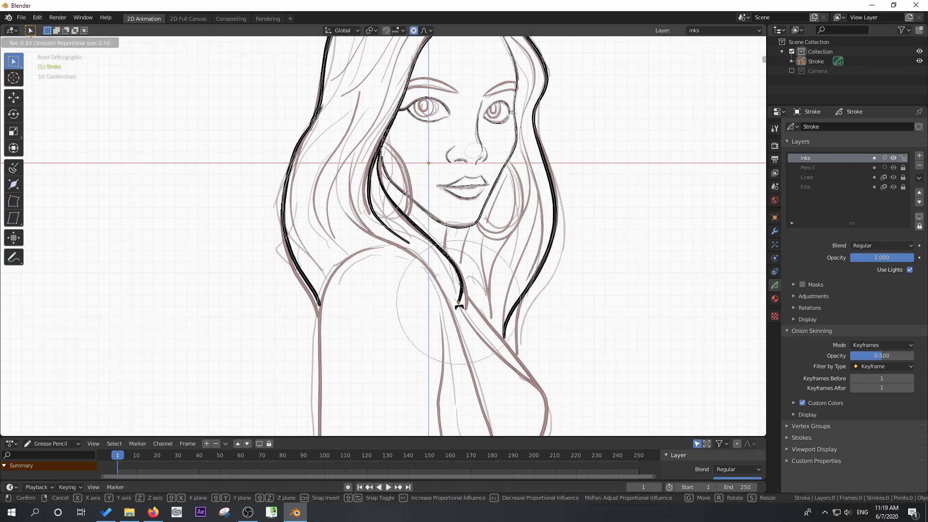
click(464, 305)
click(409, 243)
- Move the junction and the lower tip of the left hair outline to match the sketch
click(318, 109)
key(g)
click(318, 103)
click(319, 305)
key(g)
click(321, 311)
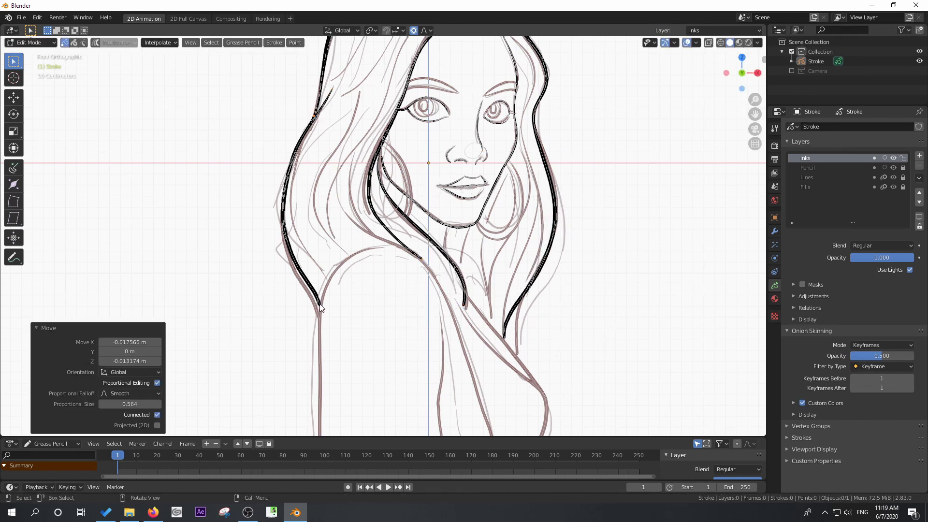
- Refine the lower curve and tip position of the left hair outline, and thin its stroke end
click(292, 259)
key(g)
click(299, 257)
click(321, 323)
key(g)
click(325, 321)
click(332, 327)
shift+middle_drag(336, 256, 313, 386)
- Return to Draw mode, set the brush radius to 74 px, and ink the neck line below the chin
click(31, 42)
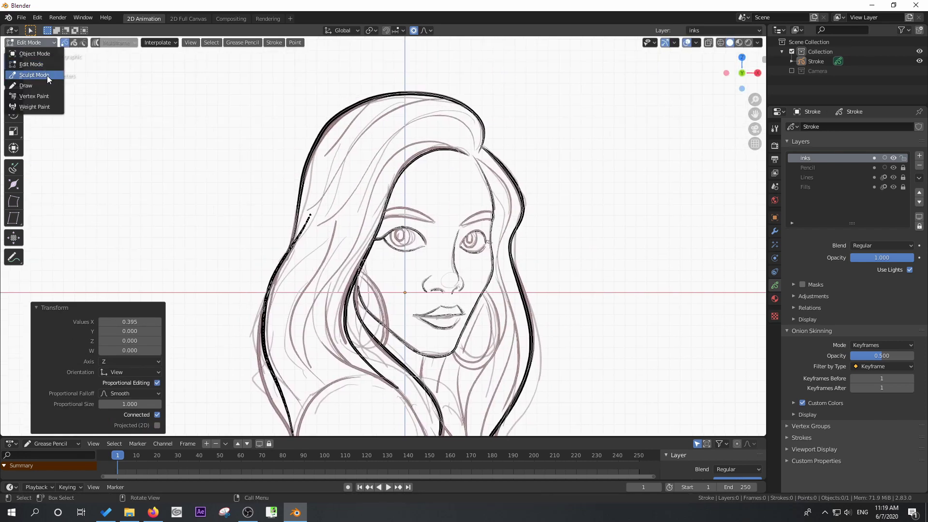
click(46, 86)
shift+middle_drag(372, 347, 424, 179)
scroll(423, 179, up, 3)
drag(300, 30, 298, 31)
drag(514, 194, 506, 240)
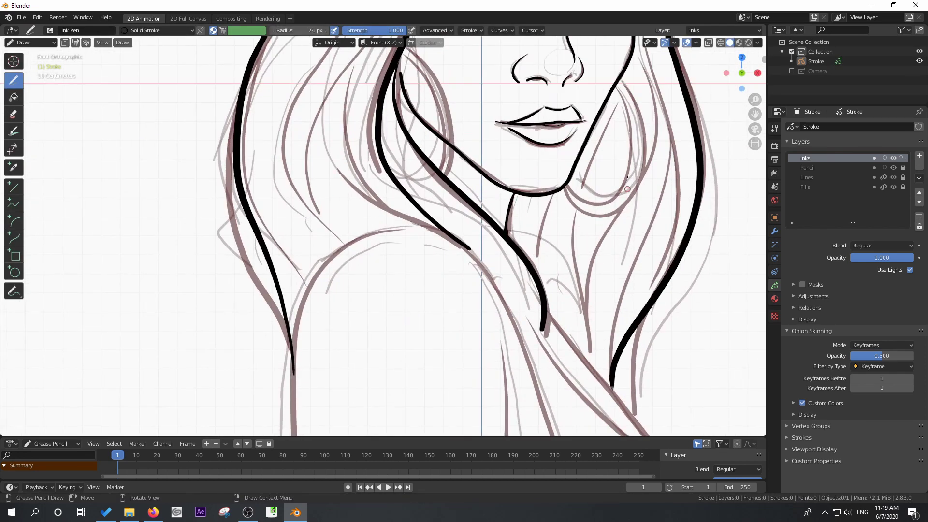
- Ink the shoulder, arm and garment edges over the lower part of the sketch
scroll(505, 241, down, 4)
shift+middle_drag(488, 244, 465, 161)
drag(466, 161, 529, 345)
drag(484, 232, 482, 352)
mouse_move(450, 154)
mouse_down()
mouse_move(379, 276)
mouse_move(380, 361)
mouse_move(497, 206)
mouse_move(556, 354)
mouse_up()
drag(502, 194, 553, 259)
- In Edit Mode, adjust the lower end of the right hair outline with a proportional move and return to drawing
click(31, 43)
click(31, 62)
click(535, 228)
key(g)
click(538, 238)
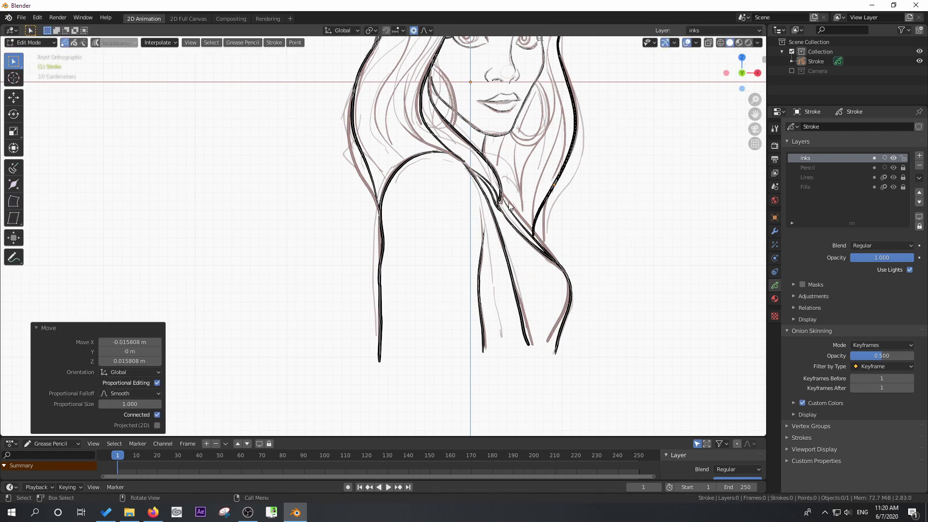
key(Tab)
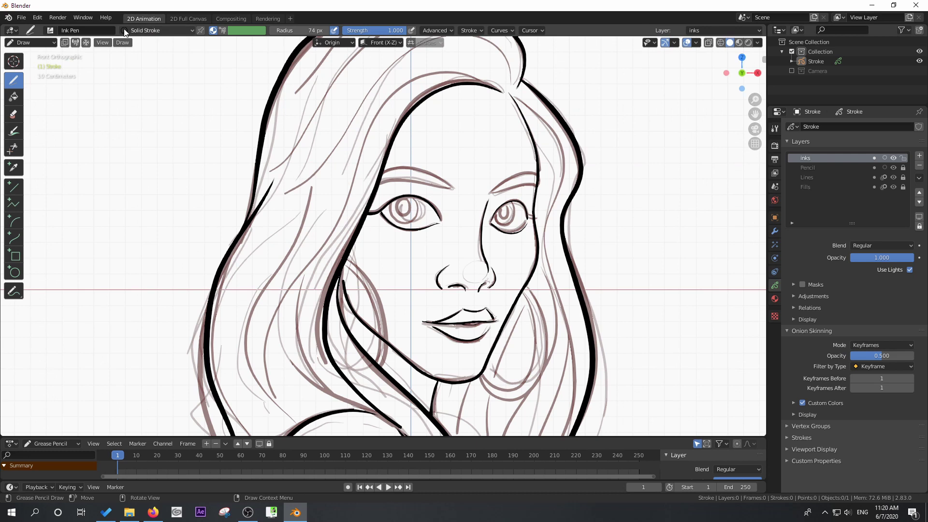
- Choose the Solid Fill material for the Ink Pen and switch the viewport to Material Preview shading
click(127, 31)
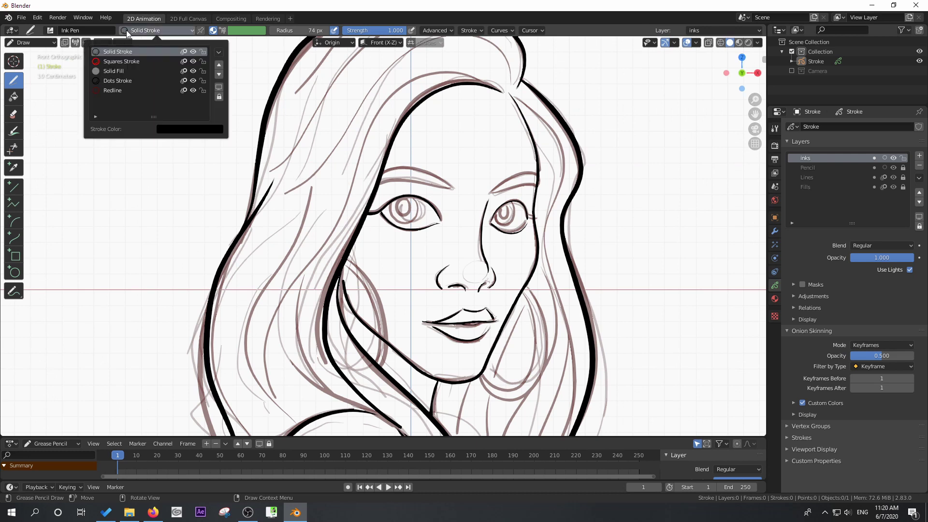
click(111, 70)
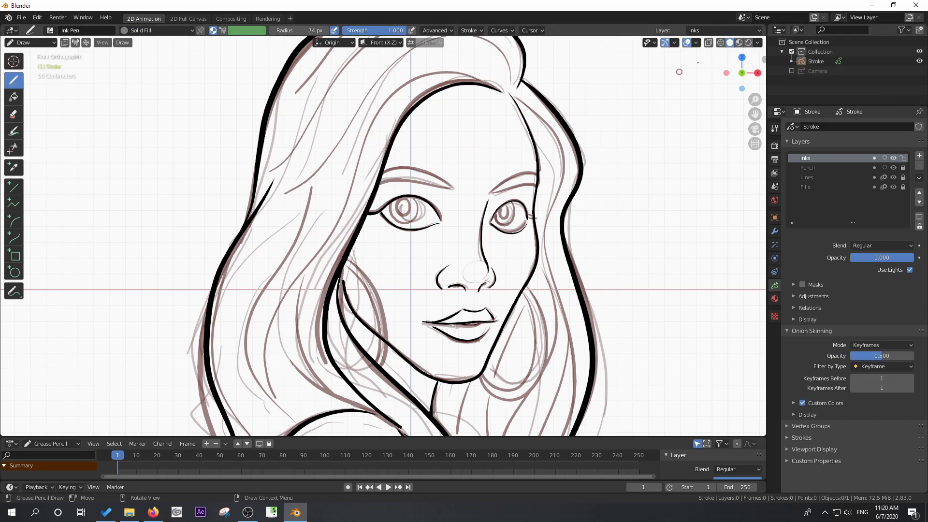
click(739, 43)
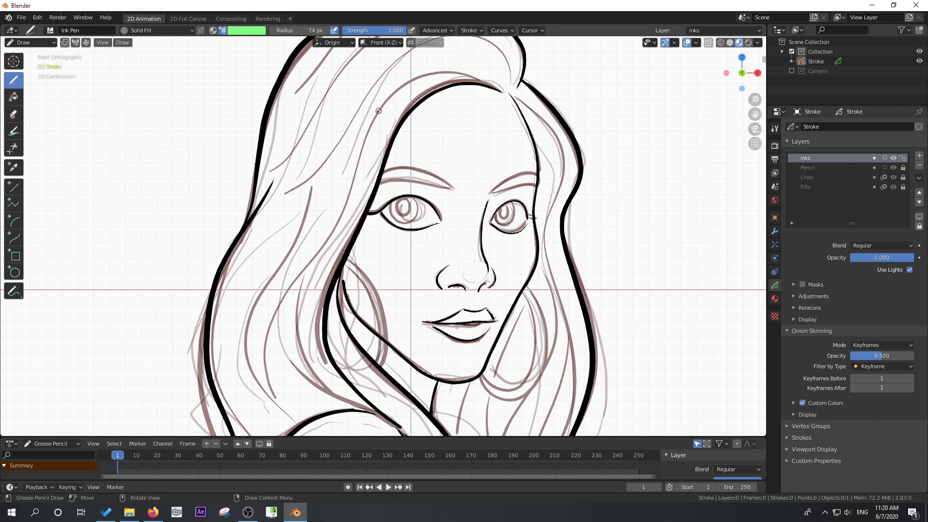
- Set the brush's vertex color to black from the palette and its color mode to Stroke and Fill
key(n)
drag(661, 187, 602, 187)
click(648, 343)
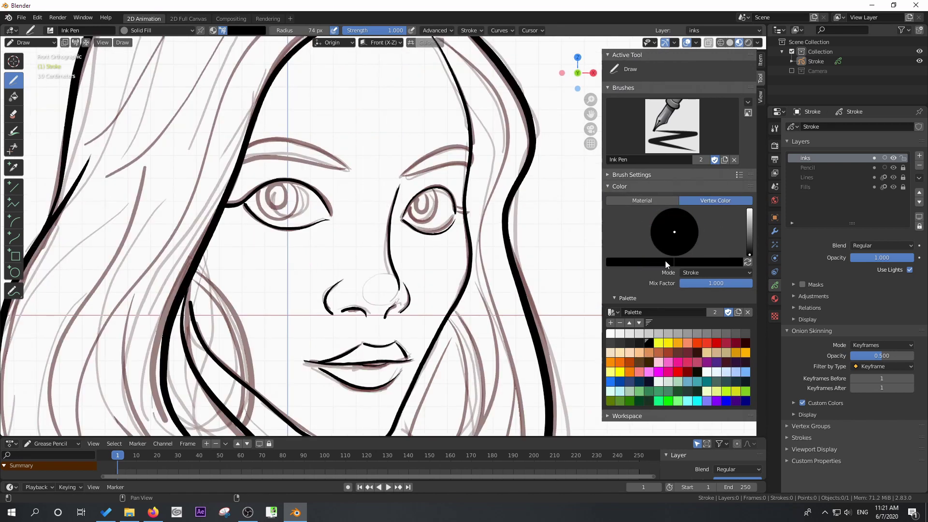
click(689, 272)
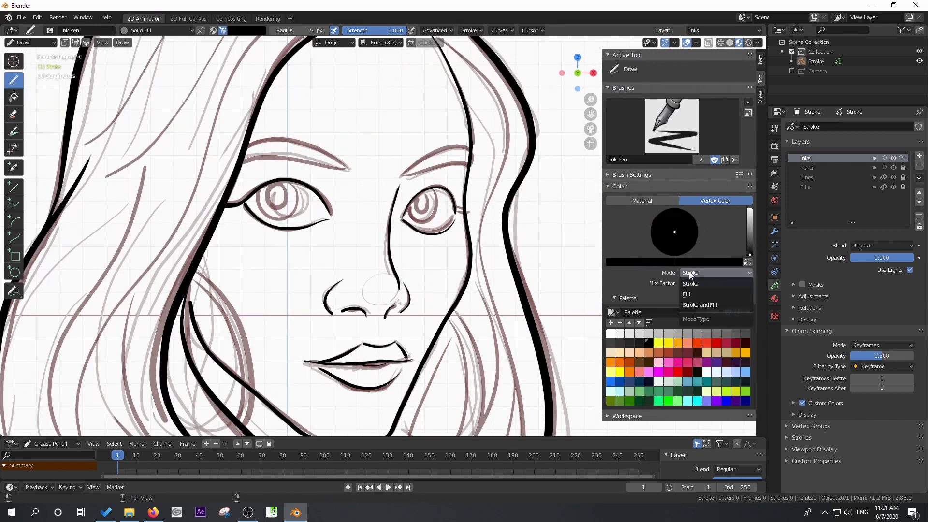
click(701, 305)
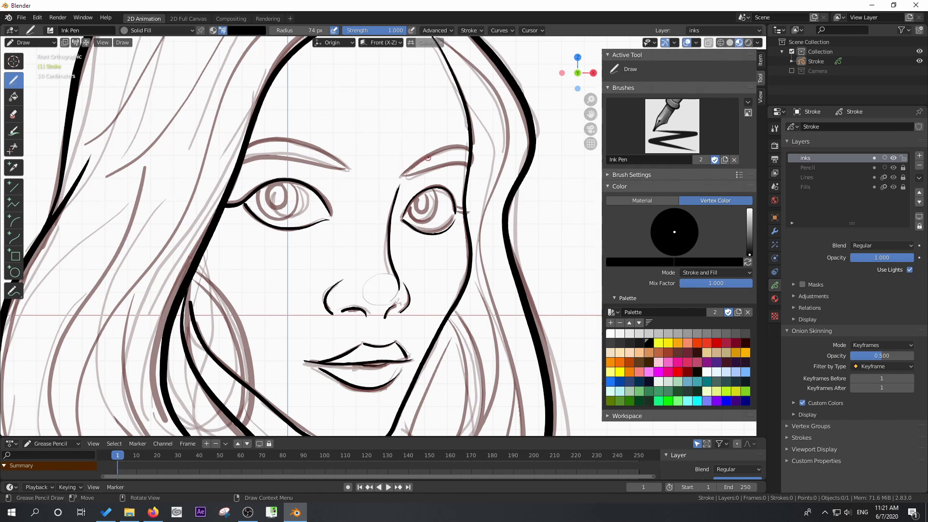
- Draw both eyebrows as solid black filled shapes following the pencil sketch
mouse_move(447, 149)
mouse_down()
mouse_move(409, 173)
mouse_move(476, 153)
mouse_move(465, 169)
mouse_up()
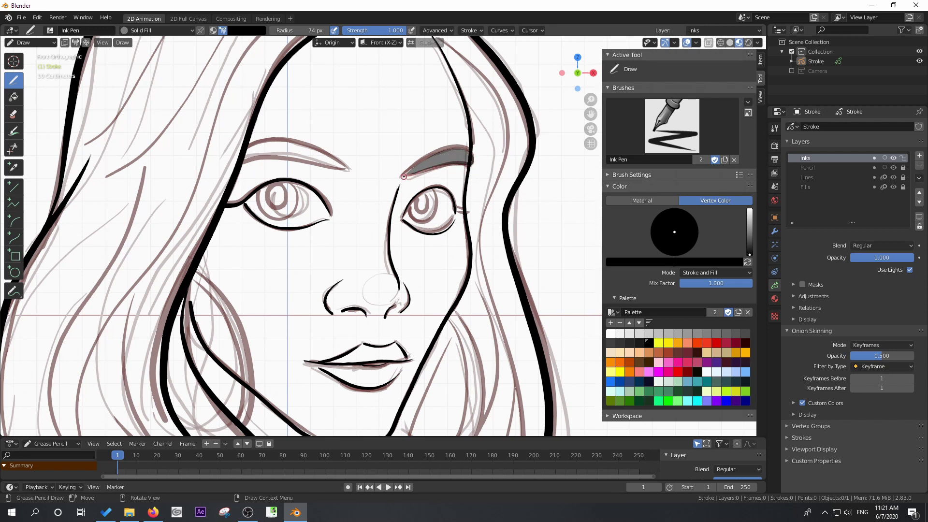
drag(404, 177, 403, 177)
mouse_move(322, 149)
mouse_down()
mouse_move(258, 140)
mouse_move(241, 146)
mouse_move(239, 166)
mouse_move(329, 165)
mouse_move(292, 156)
mouse_up()
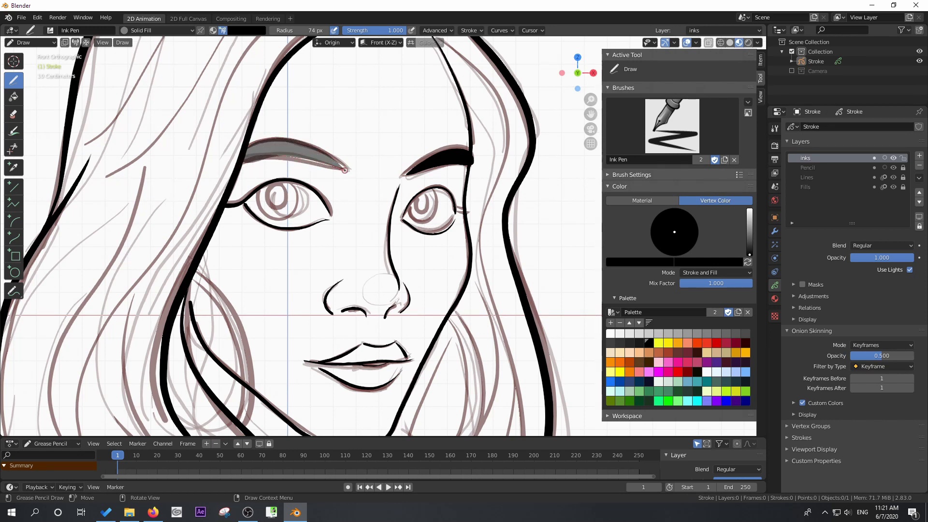
drag(344, 170, 346, 172)
- Activate the Circle tool with the Solid Stroke material and the material's own color for the eye outlines
click(14, 272)
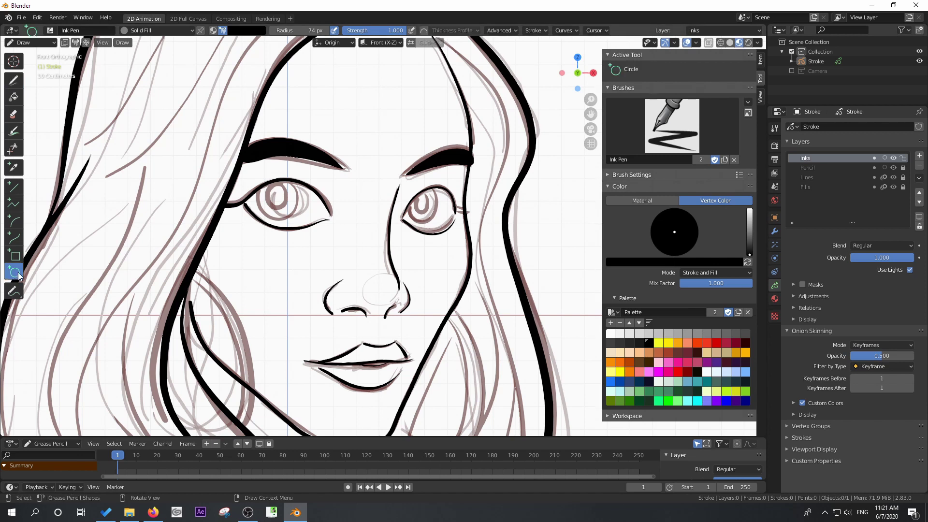
scroll(248, 228, up, 4)
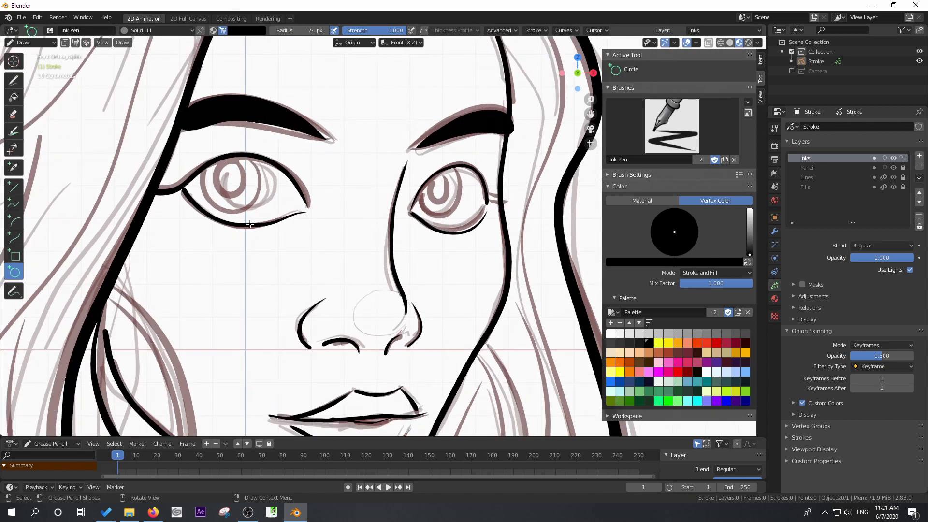
shift+middle_drag(286, 235, 287, 235)
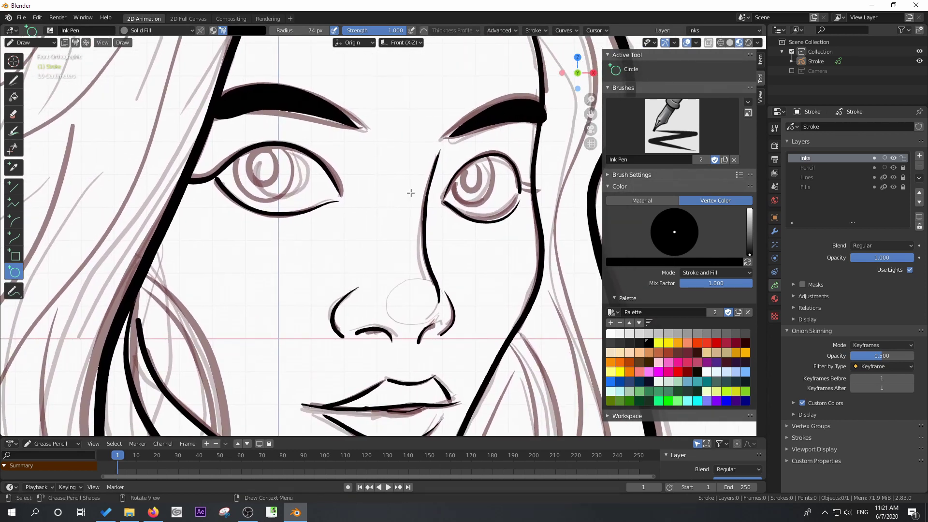
click(125, 32)
click(121, 52)
click(214, 31)
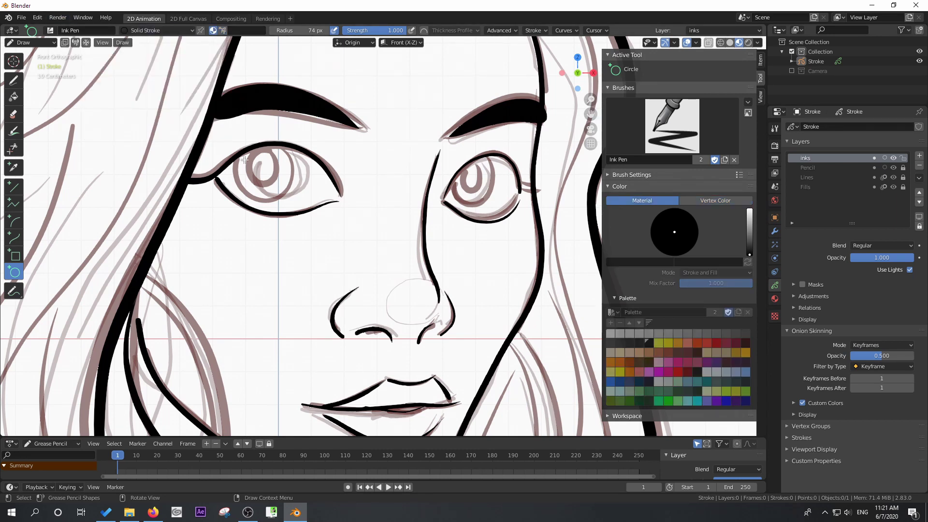
drag(237, 153, 299, 195)
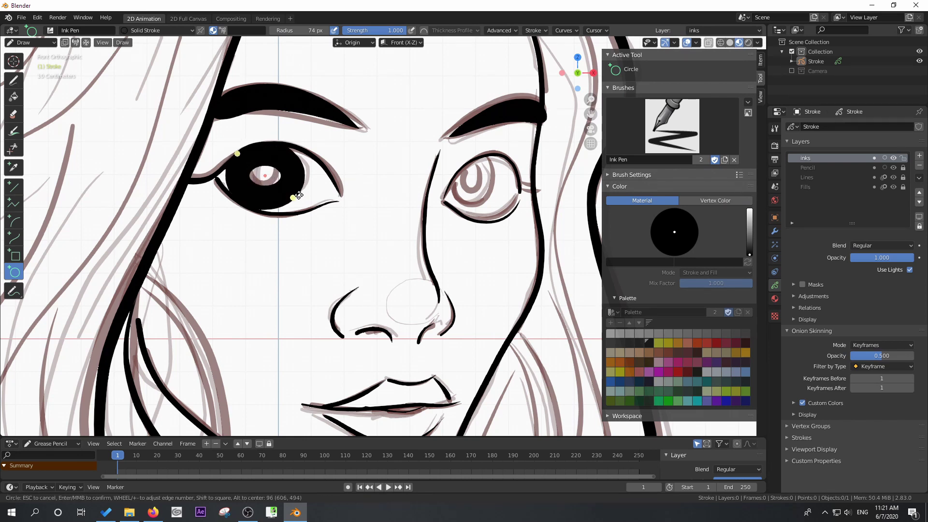
key(Escape)
drag(294, 31, 271, 30)
drag(241, 149, 295, 203)
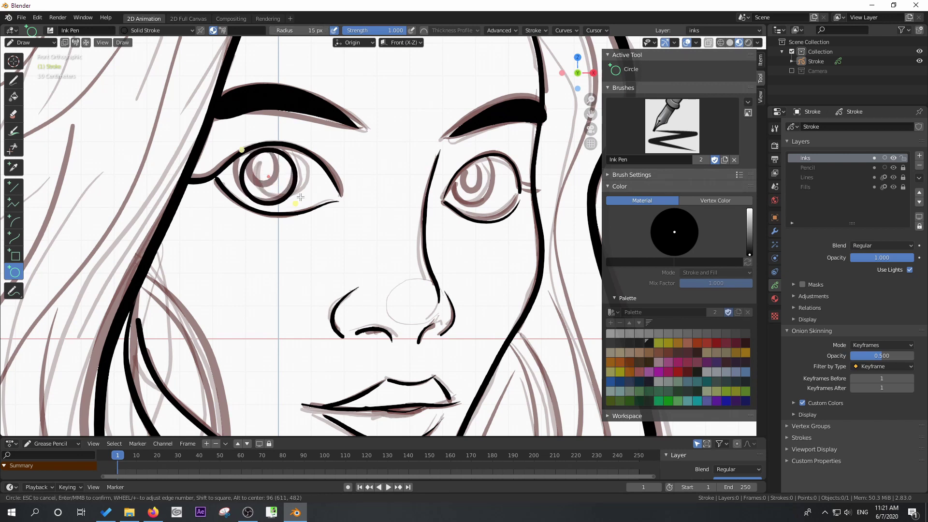
key(Escape)
- Set the brush radius to 6 px and draw the iris circle in the left-hand eye, fitting it to the sketched iris
drag(303, 34, 297, 31)
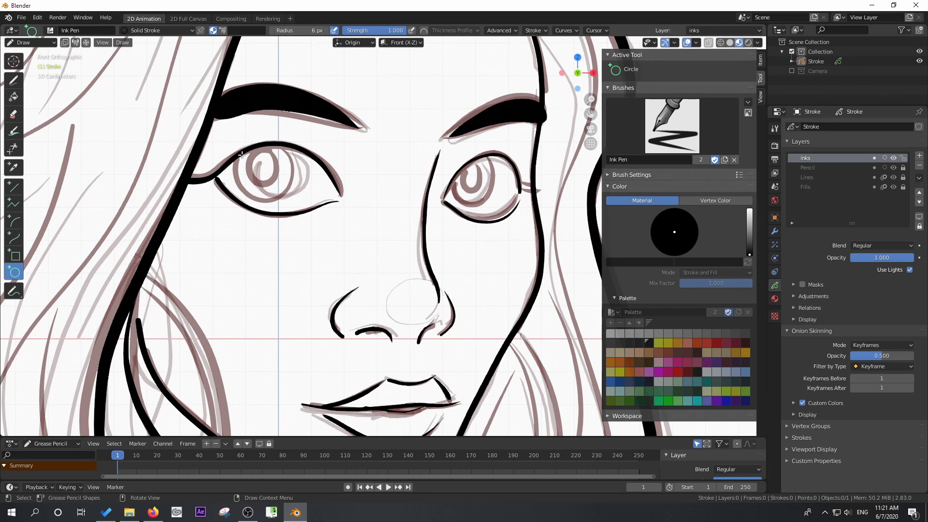
drag(242, 150, 295, 203)
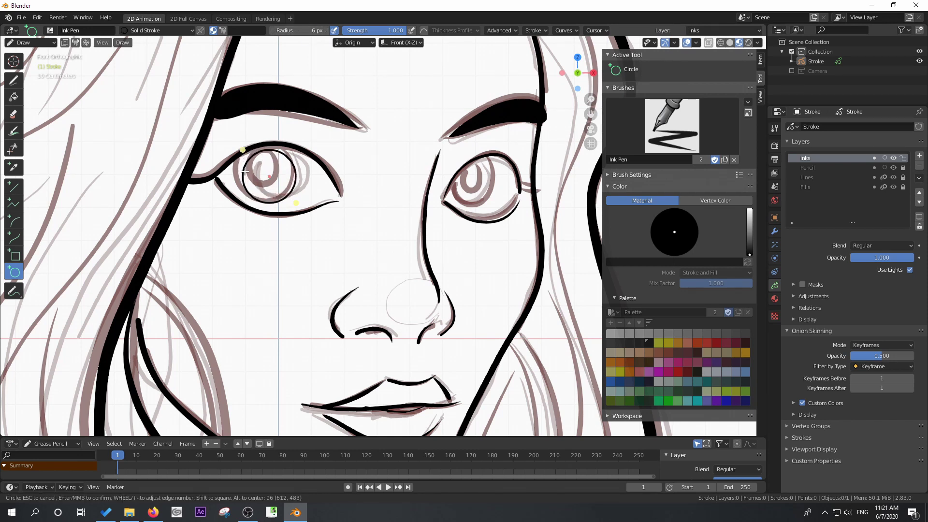
drag(242, 150, 236, 145)
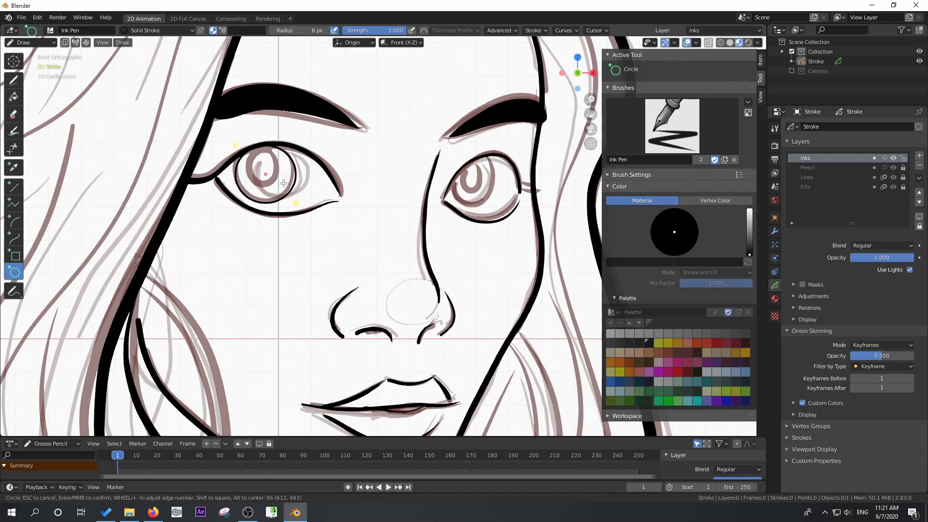
drag(296, 203, 293, 201)
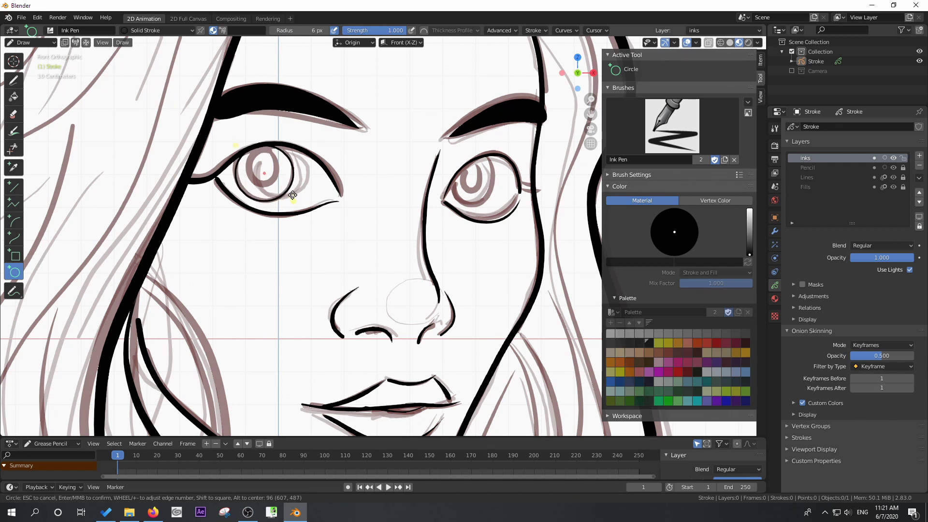
drag(235, 146, 241, 145)
key(Return)
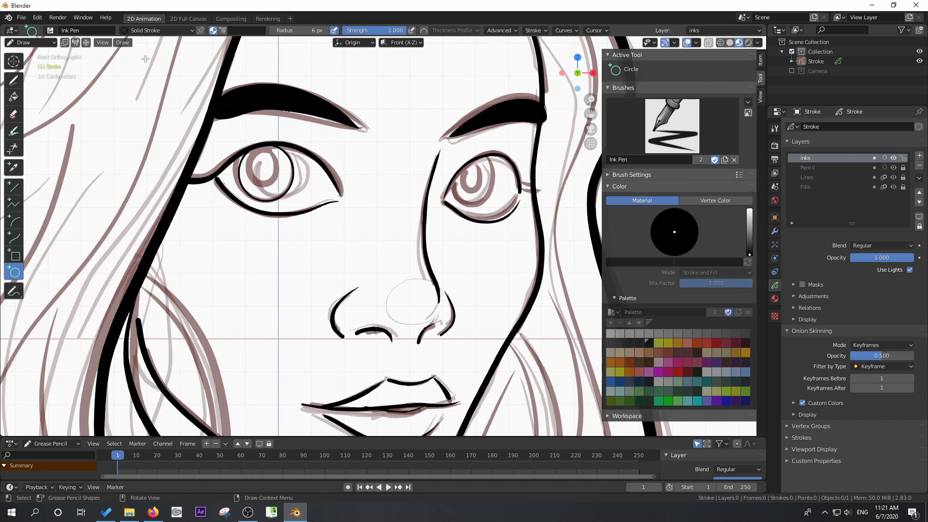
- Add a filled black pupil circle inside the left-hand iris using the Solid Fill material and vertex color
click(140, 31)
click(128, 71)
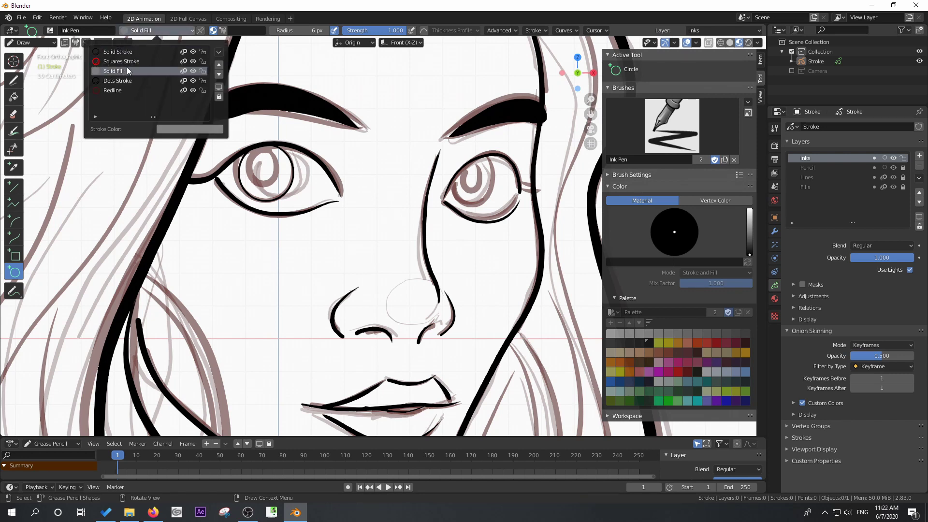
click(223, 31)
drag(251, 153, 279, 187)
drag(251, 152, 247, 153)
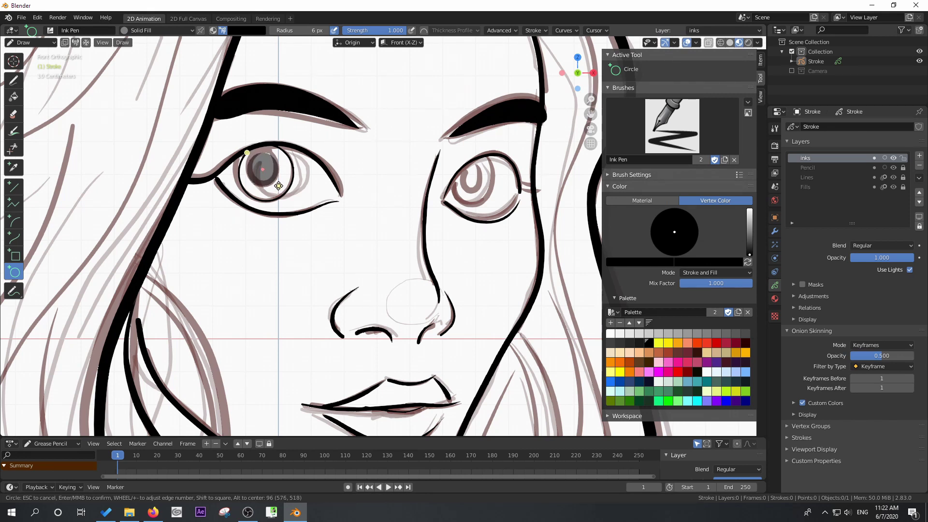
key(Return)
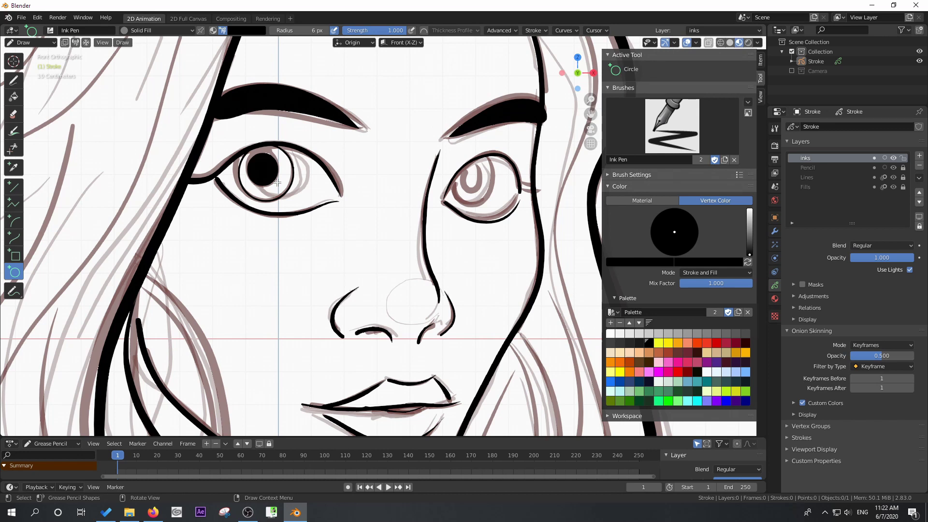
- In Edit Mode, select the whole left-hand iris circle and thicken its line with Shrink/Fatten
click(29, 42)
click(27, 65)
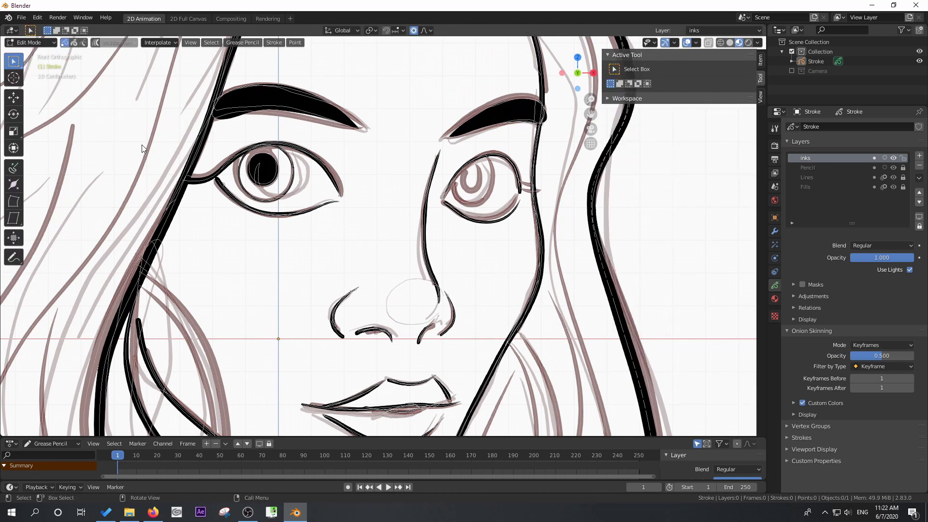
click(286, 187)
scroll(285, 187, up, 2)
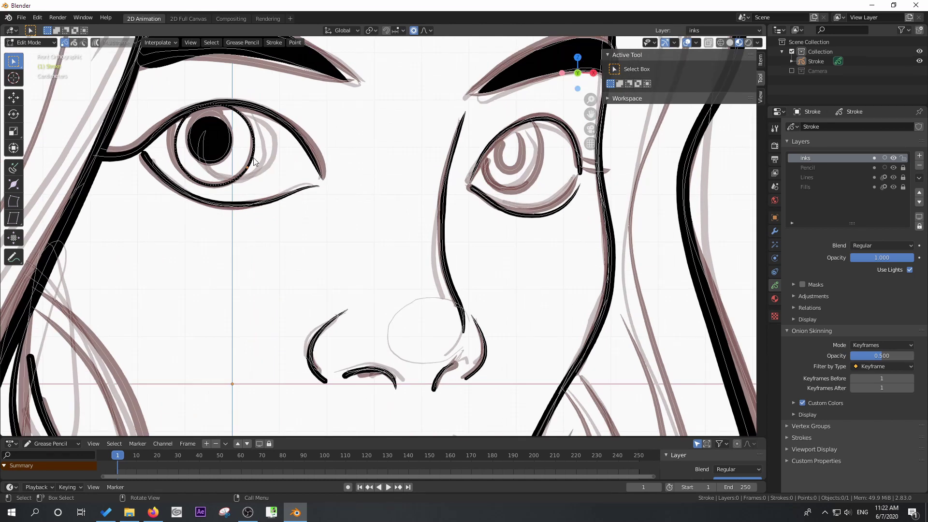
key(l)
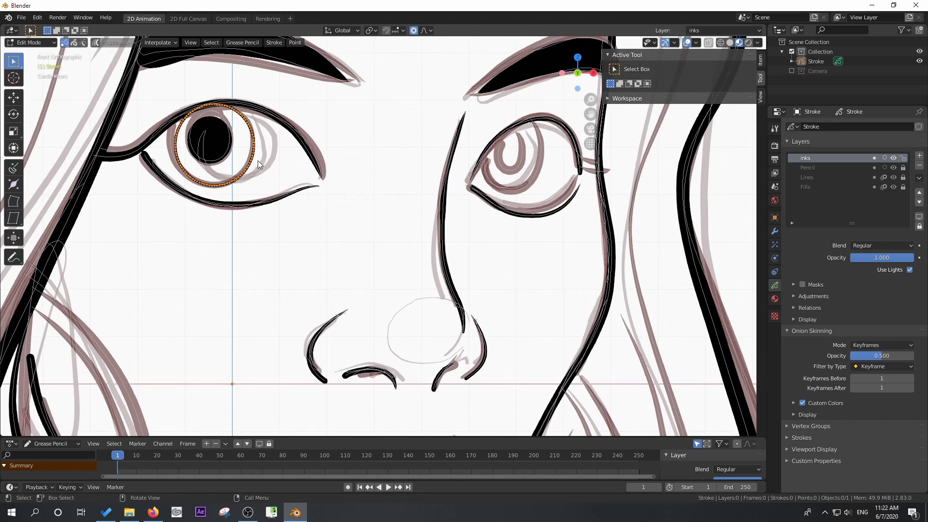
key(alt+s)
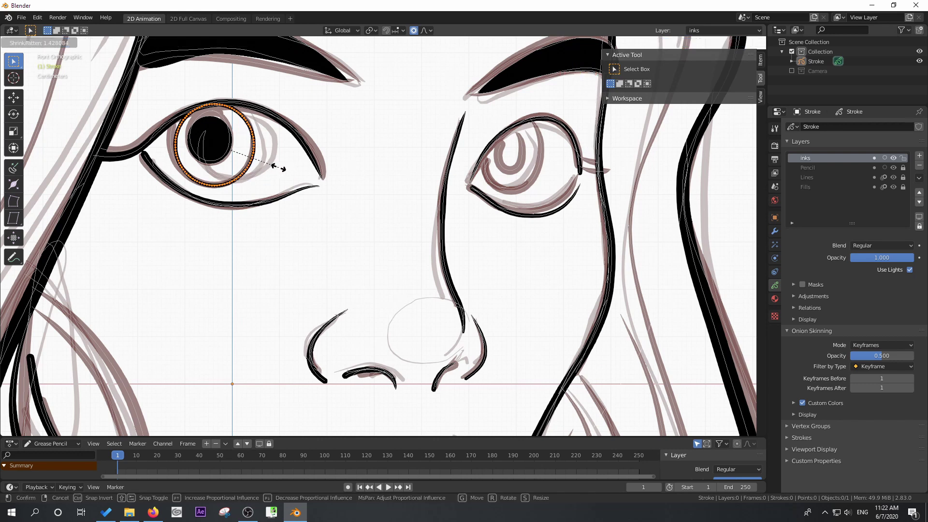
click(280, 167)
- Thin the left-hand iris line at its top point and thicken it at its bottom point by 1.340 with proportional Shrink/Fatten
key(alt+a)
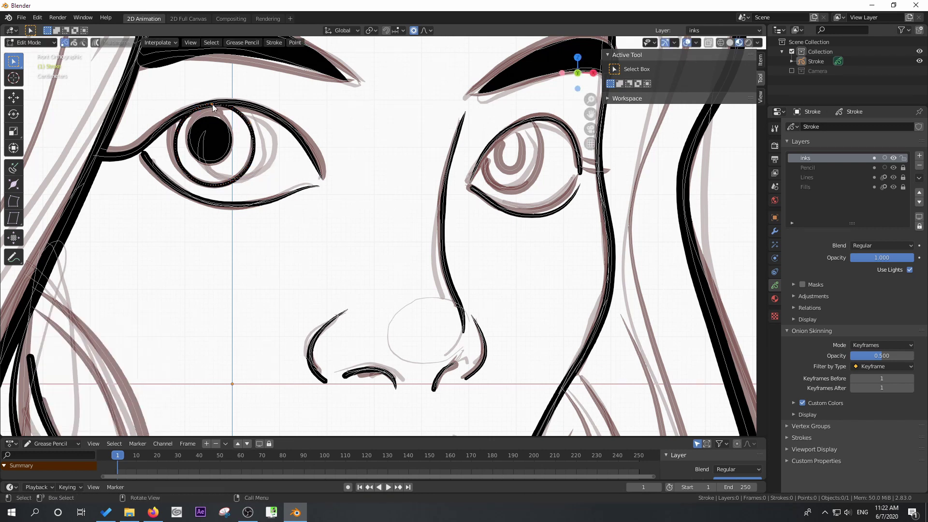
key(alt+s)
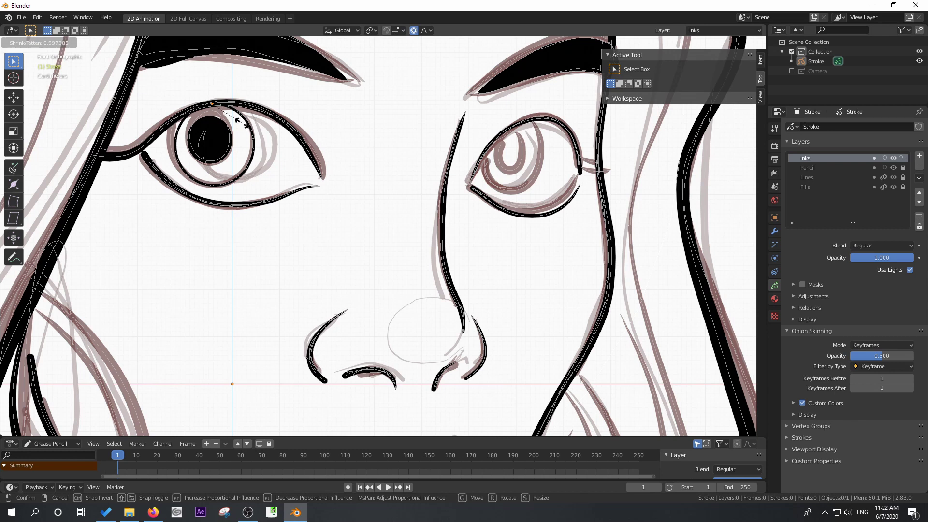
click(238, 125)
click(212, 186)
key(alt+s)
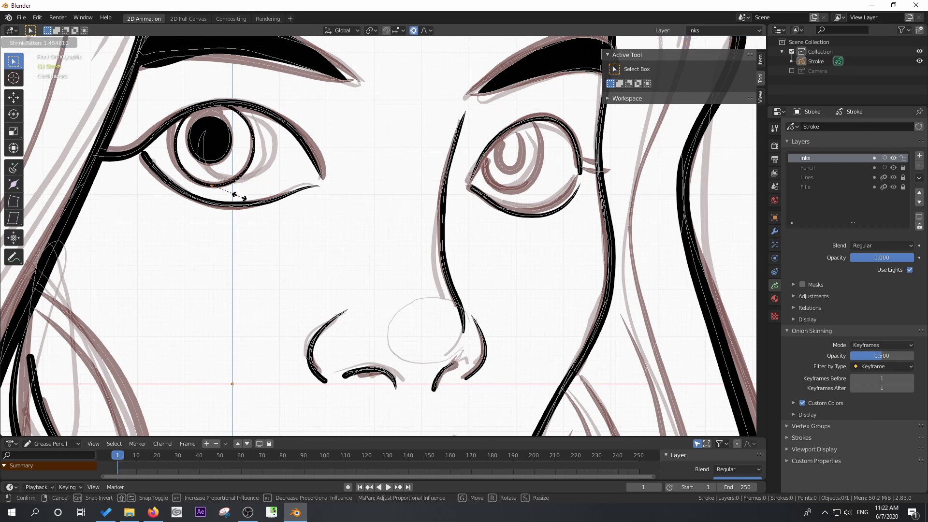
click(238, 196)
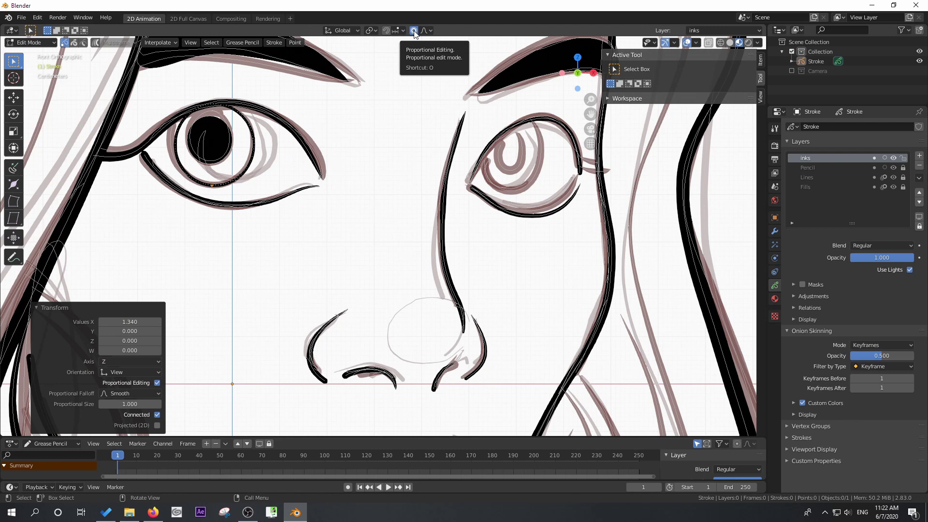
- Select the left-hand filled pupil, adjust its size slightly and recenter it within the iris circle
click(231, 137)
click(241, 138)
key(g)
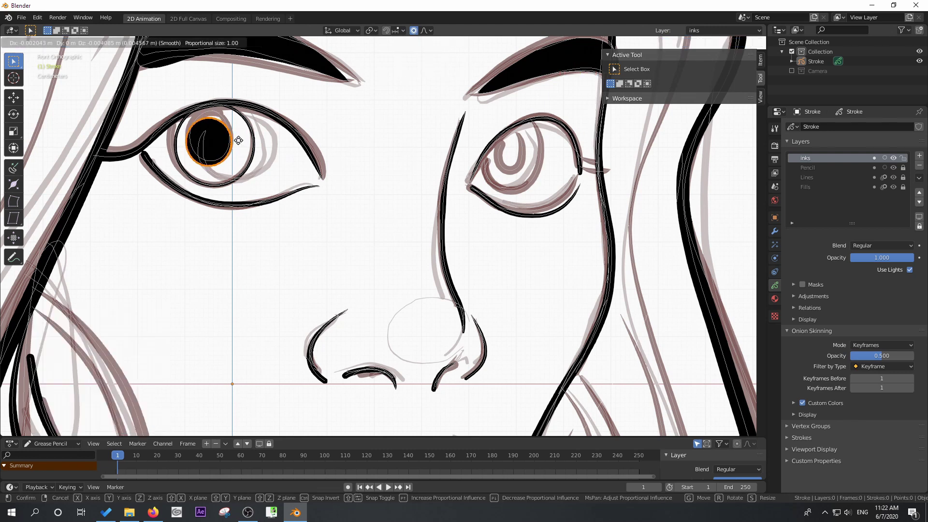
click(243, 141)
key(s)
click(250, 141)
key(g)
click(251, 144)
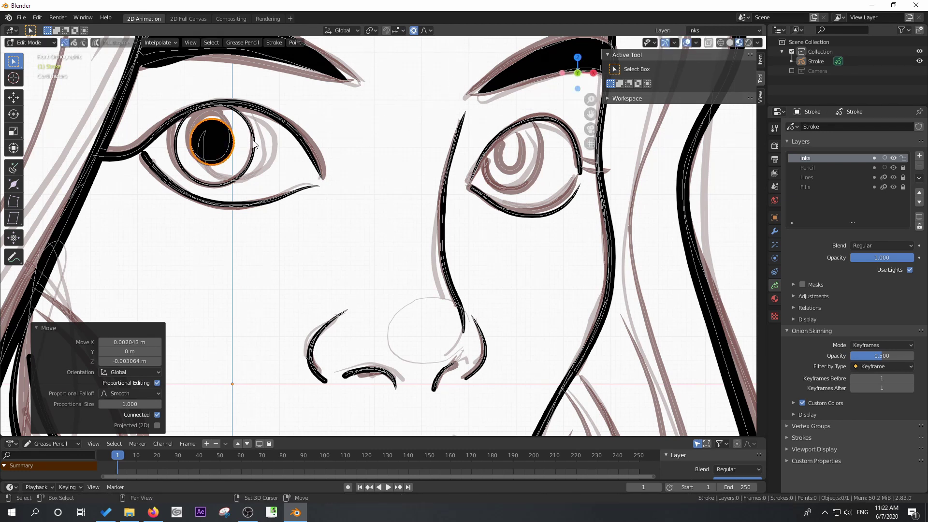
- Duplicate the iris circle and pupil together and place the copy over the right-hand eye
shift+click(254, 146)
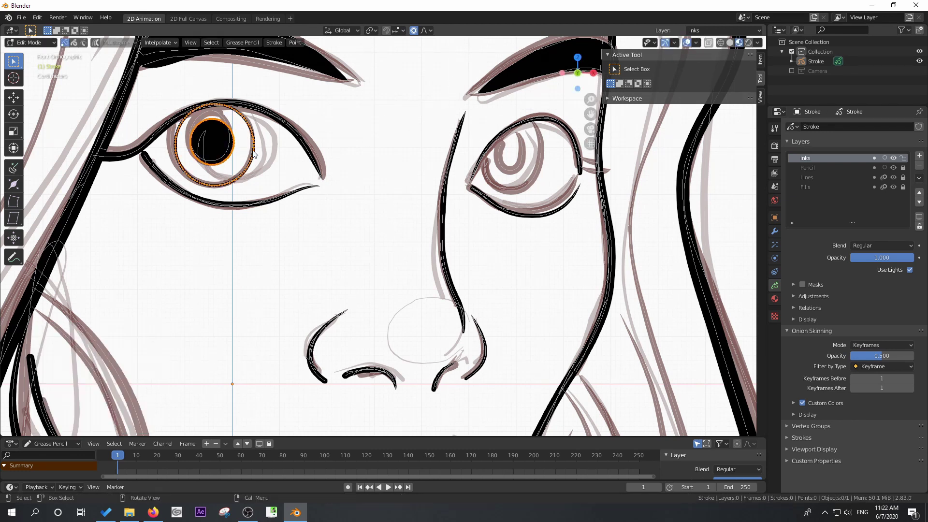
scroll(253, 151, down, 1)
shift+middle_drag(284, 171, 204, 174)
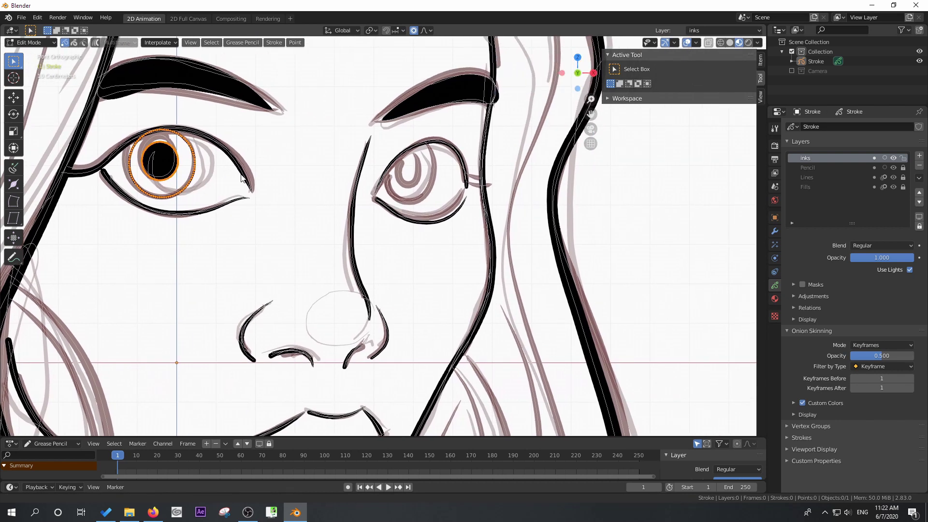
key(alt+a)
shift+click(195, 167)
key(ctrl+l)
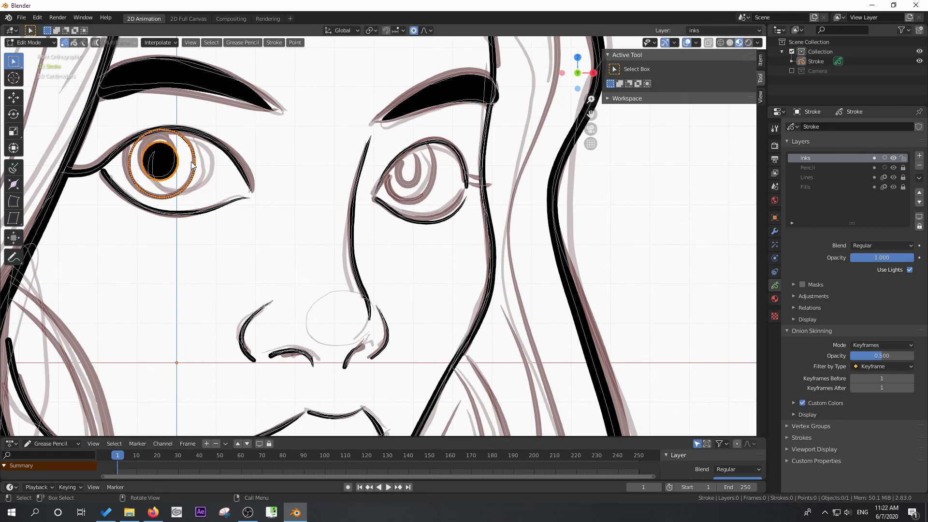
key(shift+d)
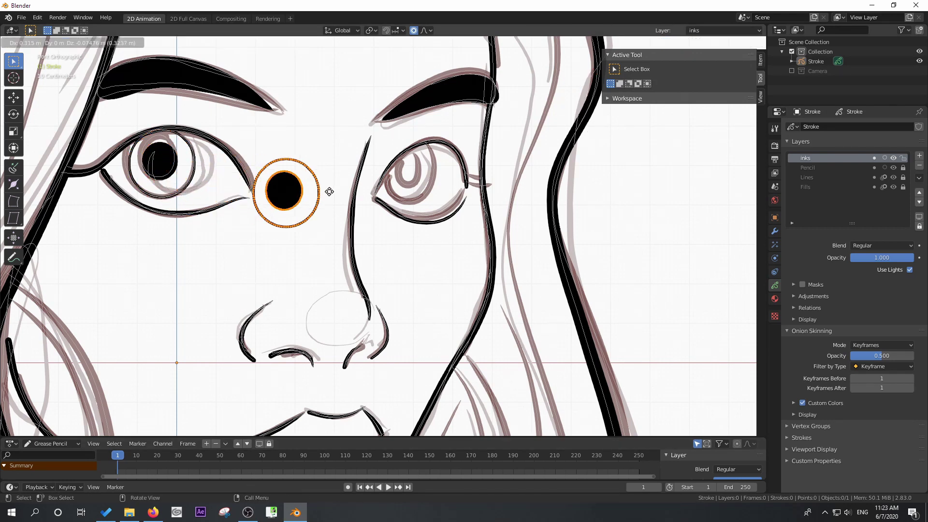
click(444, 170)
- Scale the duplicated iris and pupil to 0.874, and narrow them to 0.903 along the X axis
scroll(448, 172, up, 1)
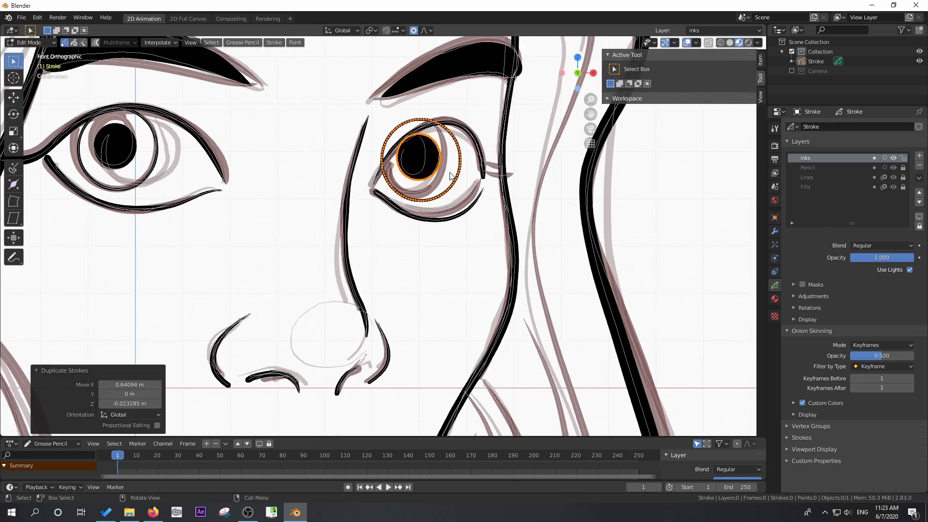
key(s)
click(461, 173)
key(s)
key(x)
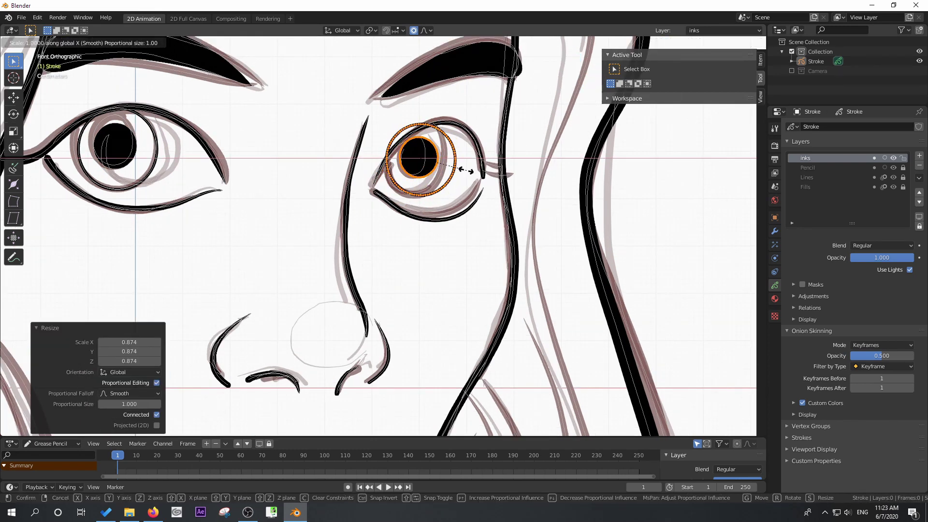
click(462, 170)
- Nudge the duplicated iris and pupil into position against the sketched right-hand eye
key(g)
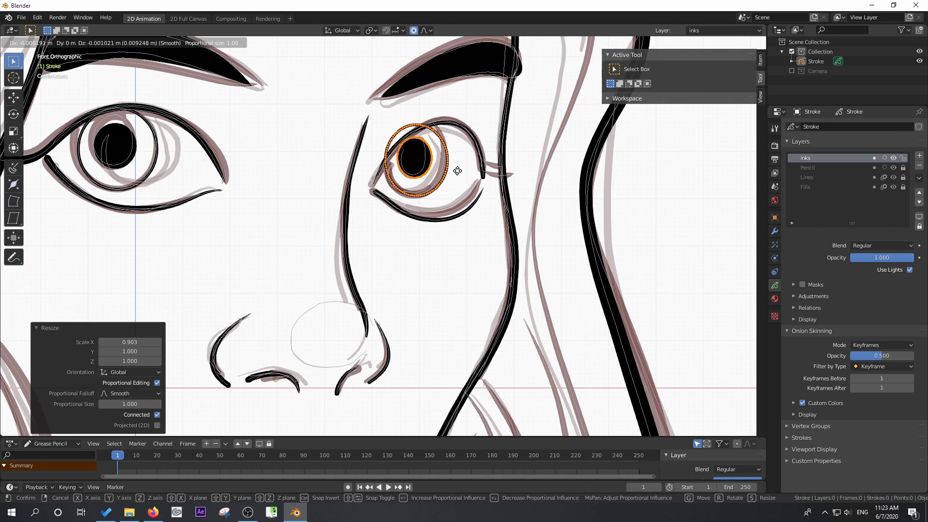
click(457, 170)
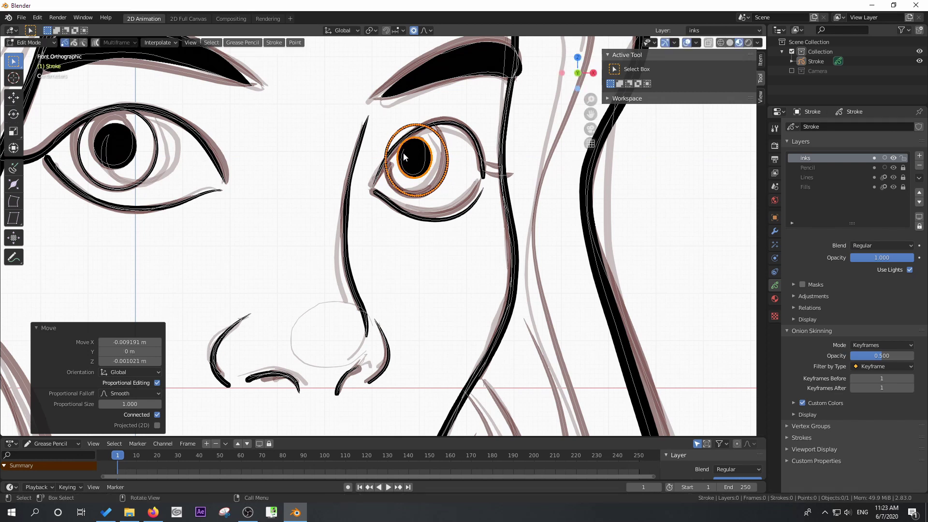
key(g)
click(408, 153)
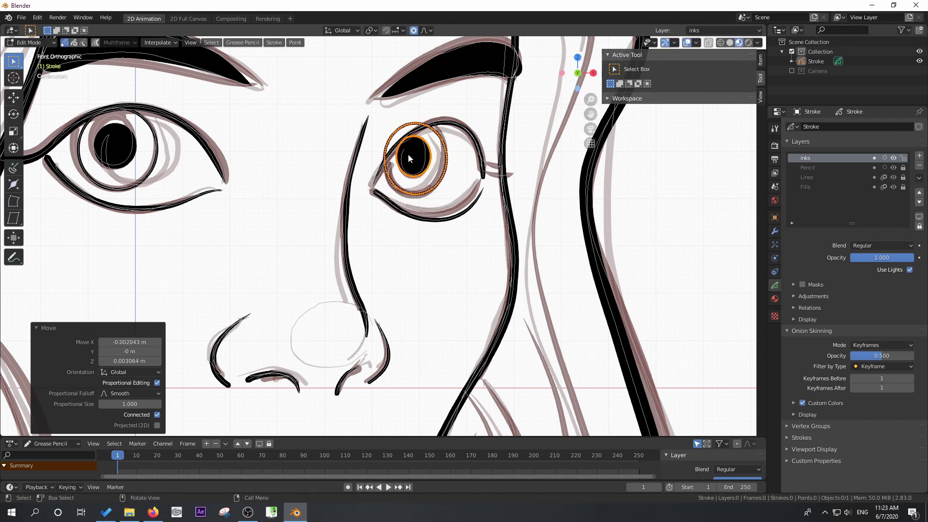
- Delete the points of the right-hand iris circle at both places where it crosses the upper eyelid line
scroll(405, 152, up, 1)
scroll(407, 151, up, 3)
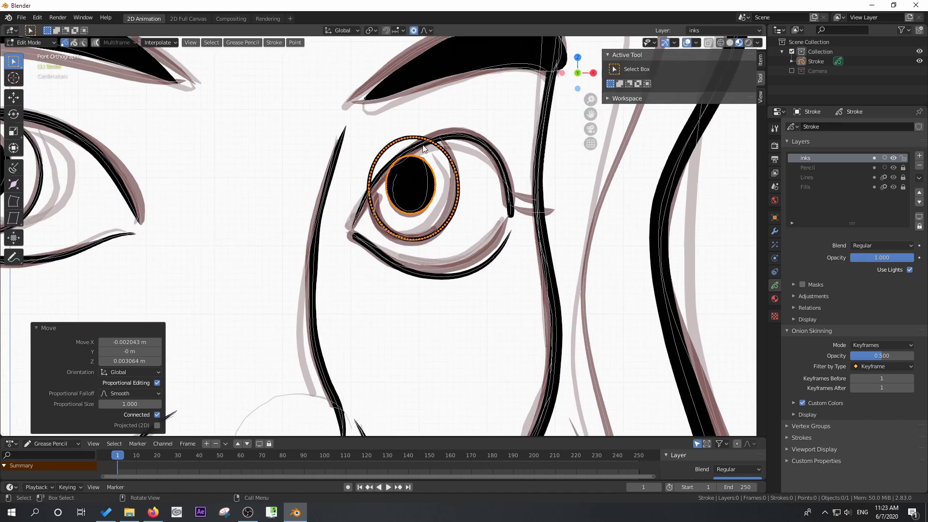
click(426, 141)
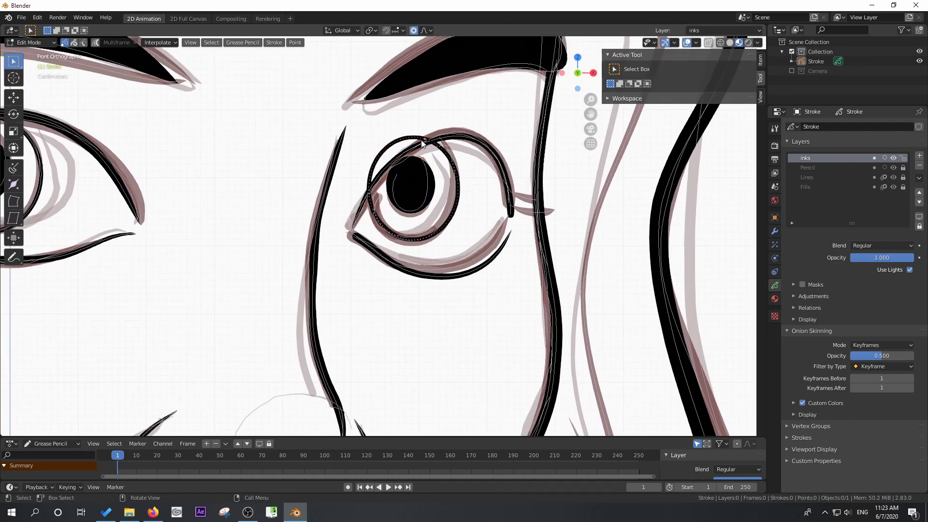
key(x)
click(423, 140)
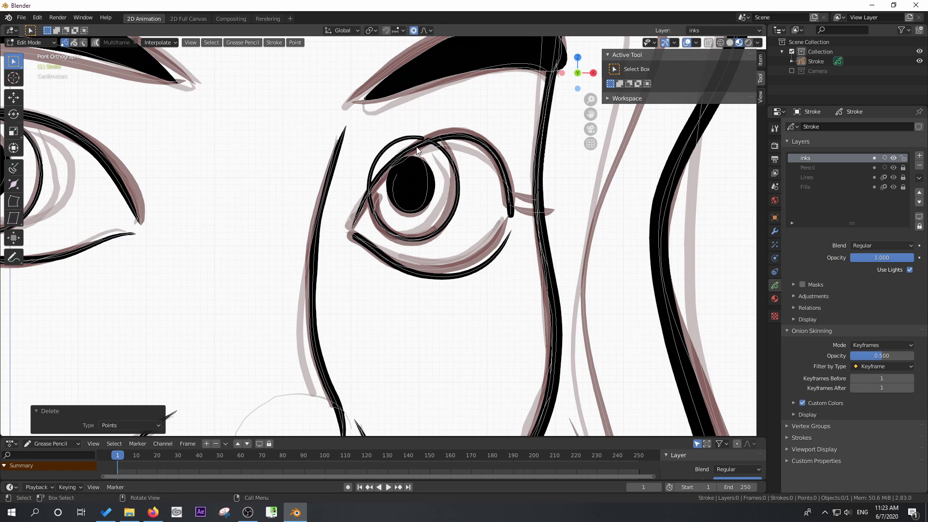
click(368, 189)
key(x)
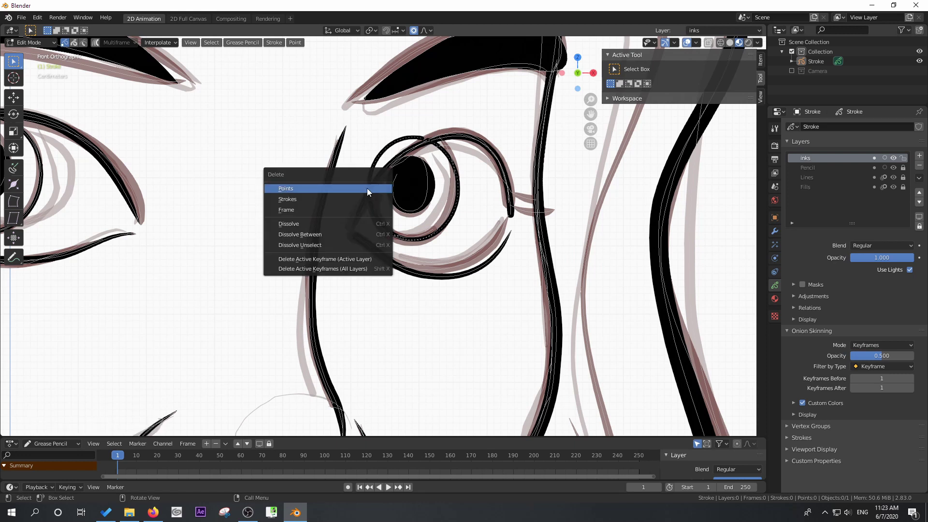
click(368, 191)
- Select the whole detached iris arc above the upper eyelid and delete it
click(371, 177)
key(l)
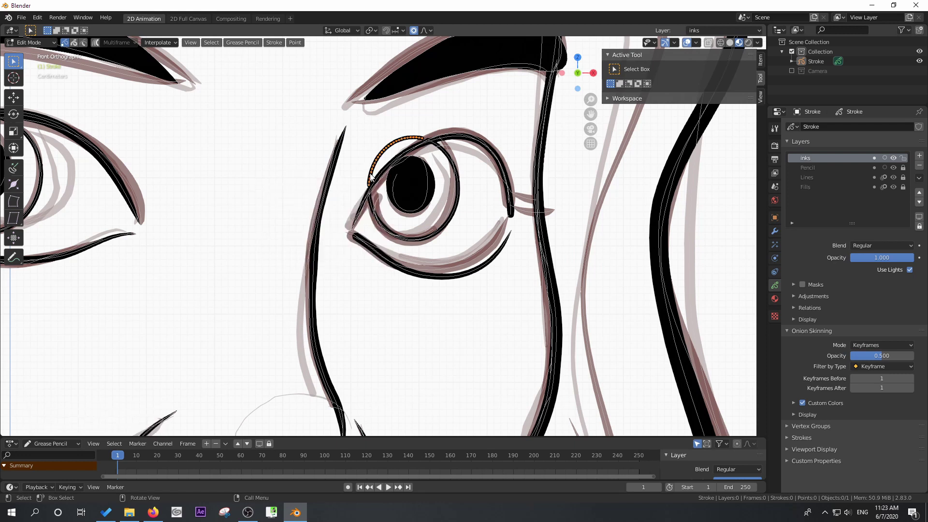
key(x)
click(391, 152)
- Return to Draw mode and examine the mirrored portrait from the back view
scroll(389, 156, down, 3)
key(Tab)
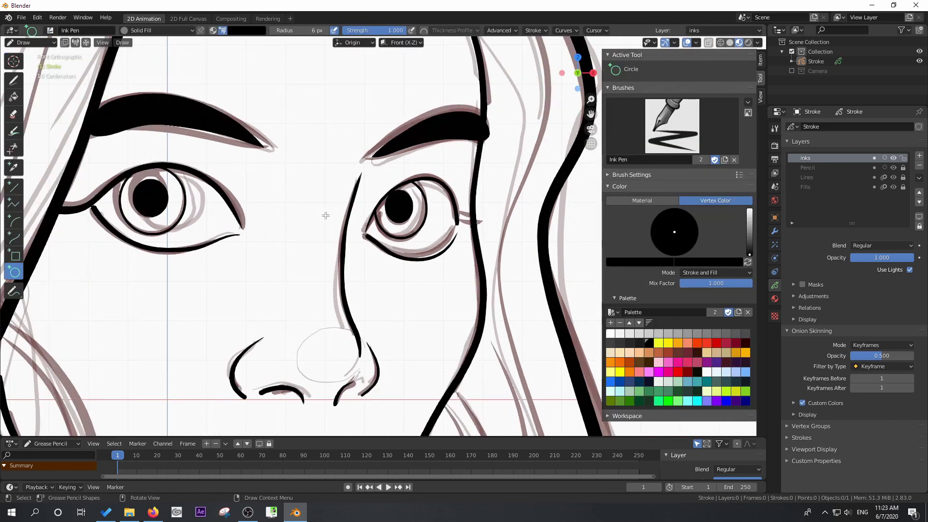
scroll(180, 213, down, 4)
scroll(193, 208, up, 4)
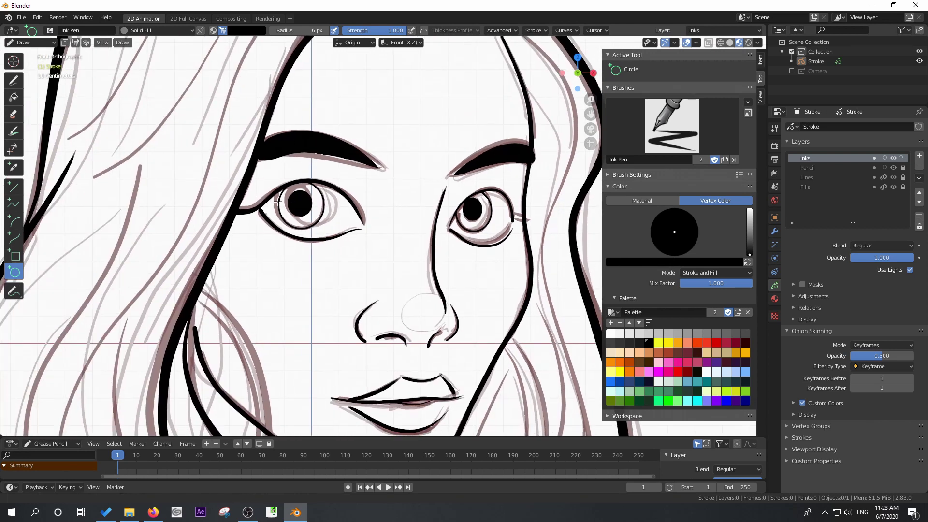
key(ctrl+KP_1)
scroll(265, 181, down, 3)
scroll(549, 162, up, 3)
click(31, 43)
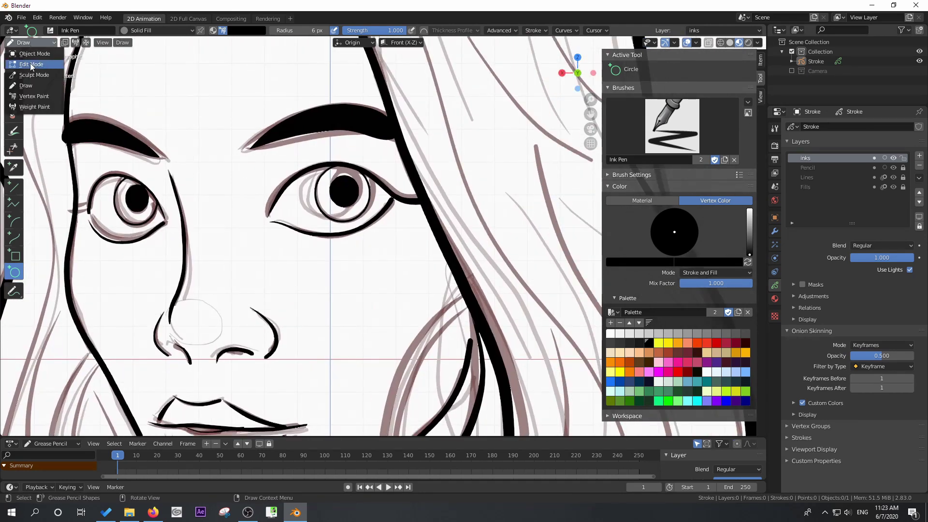
click(31, 64)
key(l)
key(g)
key(Escape)
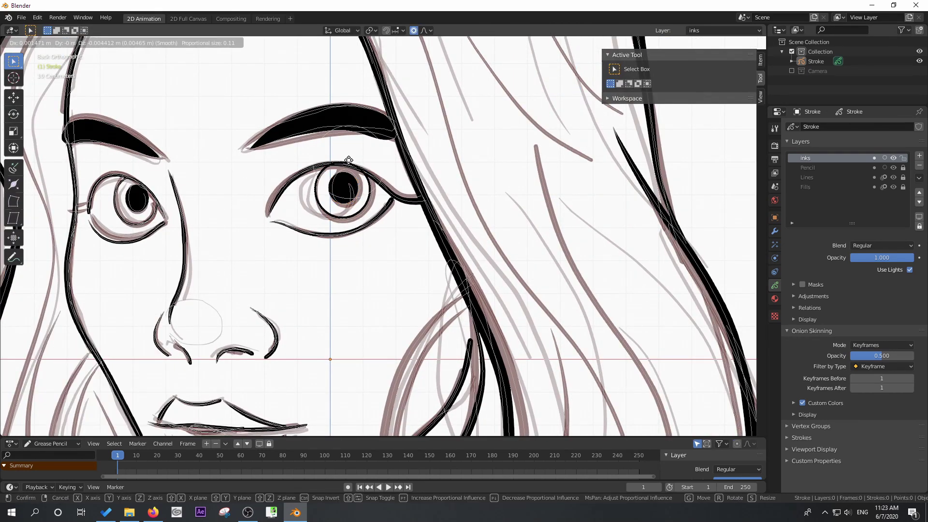
- In Edit Mode, reshape the outer hair outline at the crown and along its long right side in the back view with proportional moves
key(Tab)
scroll(454, 147, down, 3)
key(Tab)
click(448, 114)
key(g)
click(450, 108)
click(510, 334)
key(g)
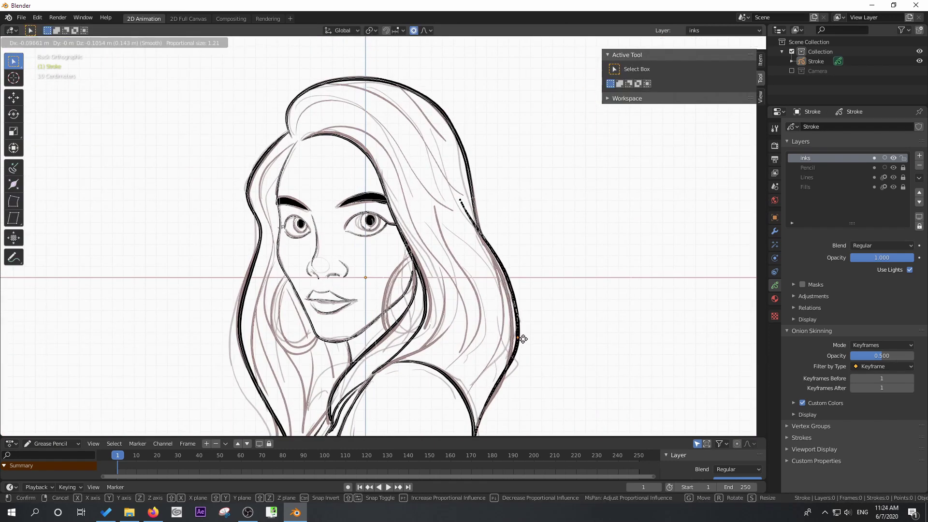
click(522, 337)
- Adjust the opposite hair outline and the hairline beside the forehead, and return to Draw mode in the front view
click(236, 308)
click(248, 180)
click(381, 175)
key(g)
click(369, 235)
key(Tab)
key(KP_1)
scroll(346, 223, down, 2)
scroll(346, 223, up, 5)
- Set up the freehand Draw tool with the Solid Stroke material and Material color instead of vertex color
shift+middle_drag(324, 282, 334, 207)
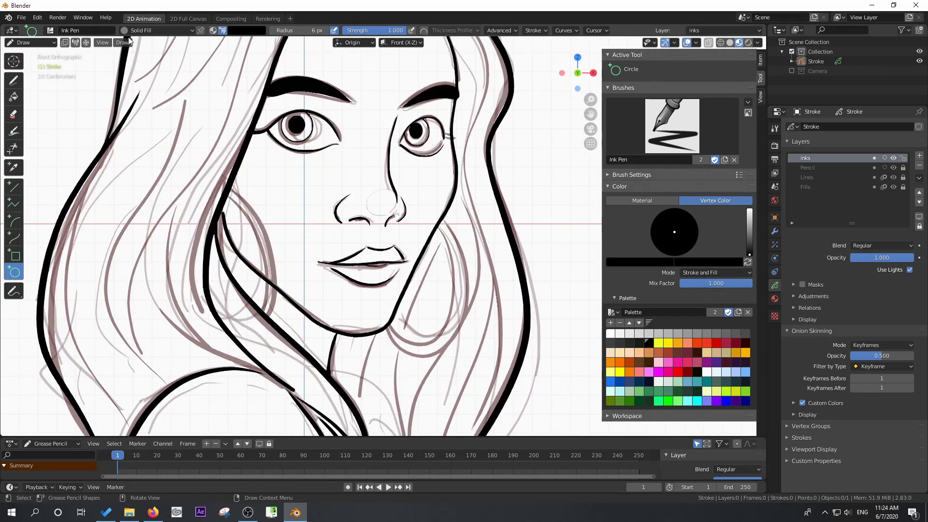
click(154, 30)
click(155, 47)
click(213, 31)
click(13, 81)
- Increase the brush radius and ink the curves of the hoop earrings on both sides of the face
drag(229, 187, 274, 246)
key(ctrl+z)
drag(296, 31, 315, 35)
mouse_move(248, 204)
mouse_down()
mouse_move(263, 313)
mouse_move(255, 305)
mouse_up()
mouse_move(442, 221)
mouse_down()
mouse_move(403, 346)
mouse_move(386, 327)
mouse_up()
mouse_move(438, 227)
mouse_down()
mouse_move(452, 259)
mouse_move(391, 331)
mouse_up()
scroll(387, 309, down, 3)
shift+middle_drag(367, 241, 391, 293)
- Set the brush radius to 52 px and ink the inner hair strands over the sketch, on both sides of the face and beside the neck
drag(295, 30, 290, 30)
mouse_move(428, 141)
mouse_down()
mouse_move(337, 161)
mouse_move(262, 391)
mouse_move(256, 197)
mouse_move(468, 215)
mouse_move(456, 413)
mouse_up()
scroll(439, 349, down, 1)
shift+middle_drag(439, 349, 393, 253)
drag(389, 77, 366, 311)
mouse_move(378, 189)
mouse_down()
mouse_move(353, 290)
mouse_move(327, 276)
mouse_up()
scroll(381, 235, up, 2)
drag(332, 230, 326, 276)
drag(321, 229, 317, 266)
drag(353, 228, 335, 320)
mouse_move(226, 179)
mouse_down()
mouse_move(235, 204)
mouse_move(317, 298)
mouse_up()
drag(224, 87, 195, 271)
drag(187, 46, 170, 293)
scroll(396, 140, down, 1)
shift+middle_drag(379, 154, 422, 274)
drag(418, 144, 259, 190)
drag(334, 123, 260, 219)
drag(319, 207, 387, 130)
drag(323, 188, 272, 310)
drag(281, 265, 312, 368)
drag(294, 368, 257, 339)
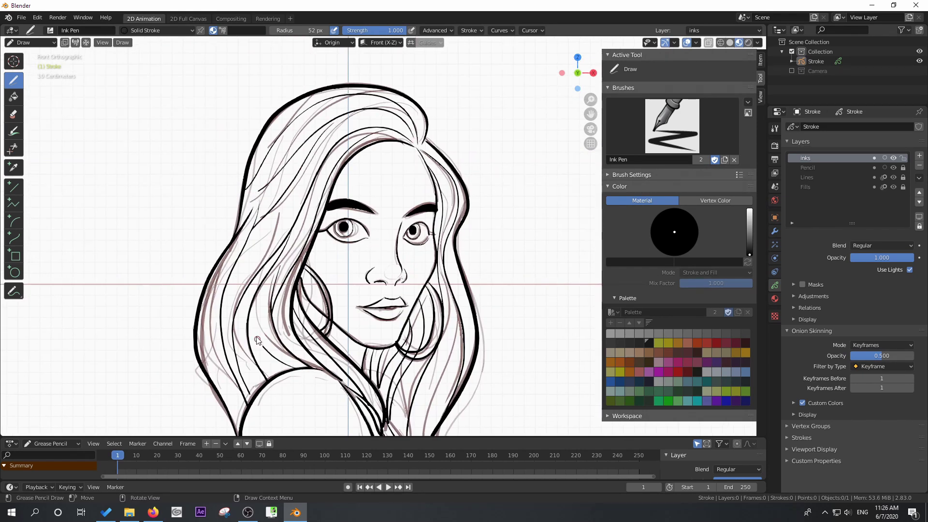
- In Edit Mode, delete the jawline points crossing the left-hand earring and move the cut end onto the earring's edge
scroll(401, 319, up, 3)
mouse_move(364, 344)
shift+middle_down()
mouse_move(369, 244)
mouse_move(327, 229)
shift+middle_up()
scroll(327, 229, up, 1)
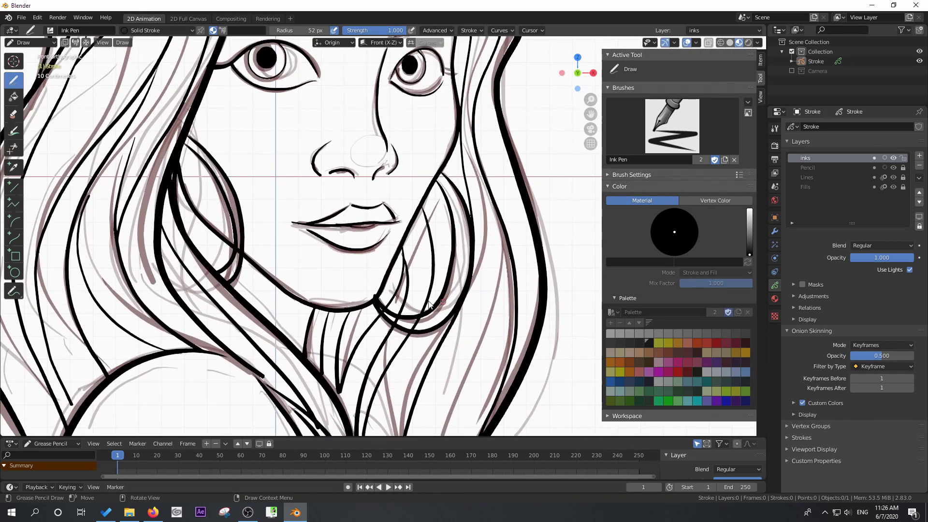
click(29, 43)
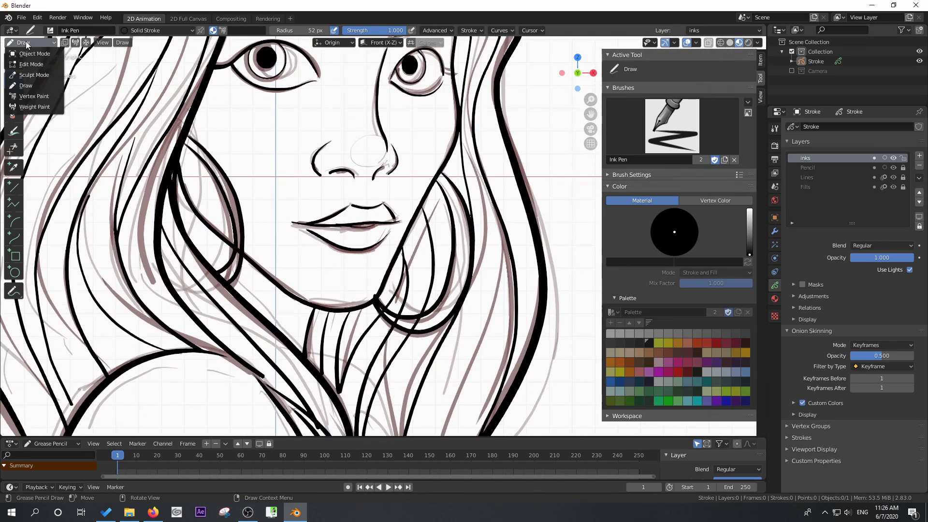
click(28, 69)
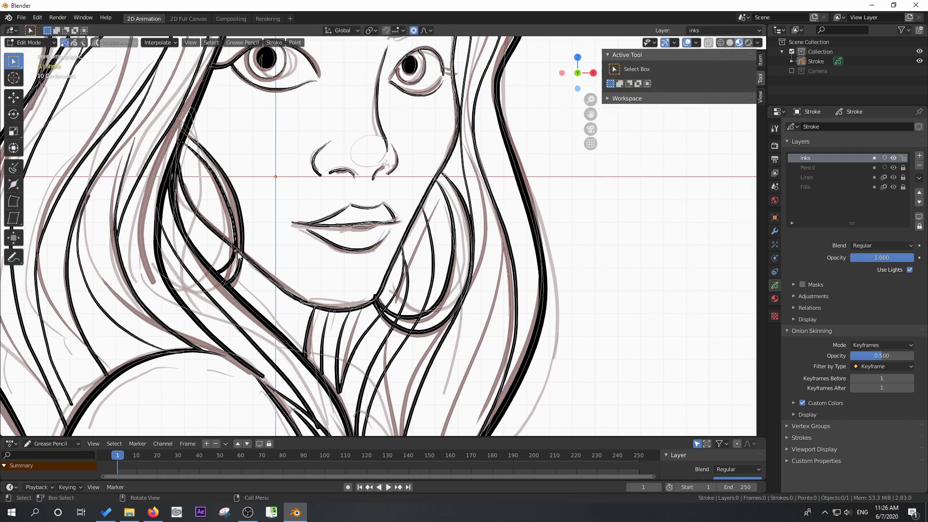
scroll(237, 252, up, 2)
shift+middle_drag(188, 261, 269, 249)
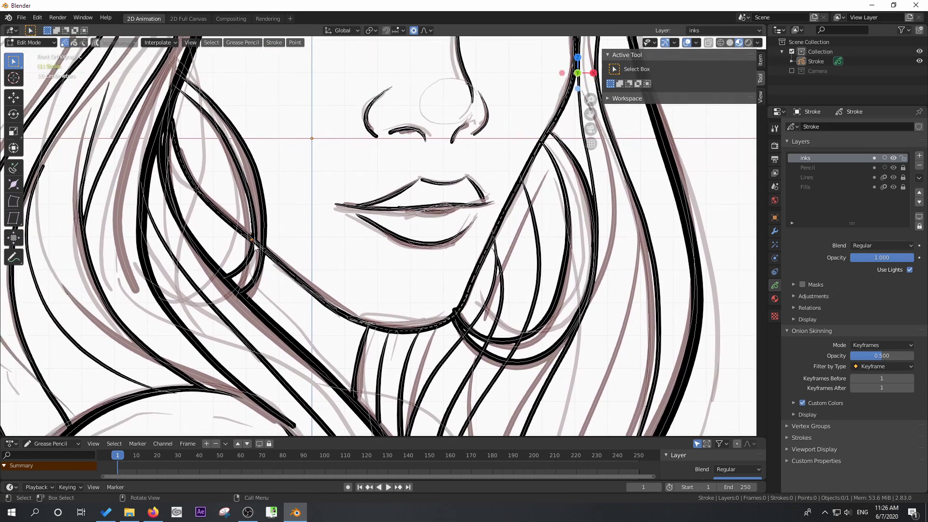
key(x)
click(253, 248)
click(249, 237)
key(g)
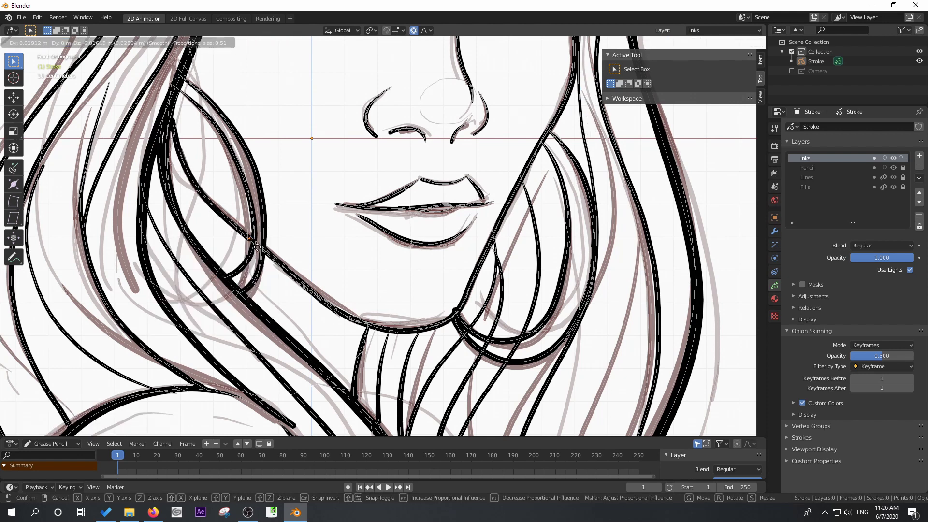
click(282, 259)
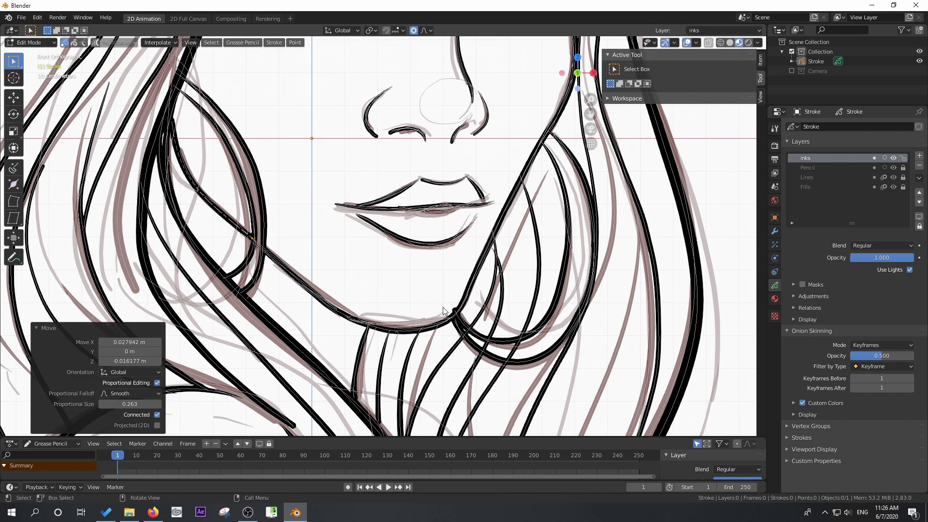
- Nudge the line end beside the chin and reshape the right-hand earring's inner curve outward with a proportional move
key(g)
click(467, 318)
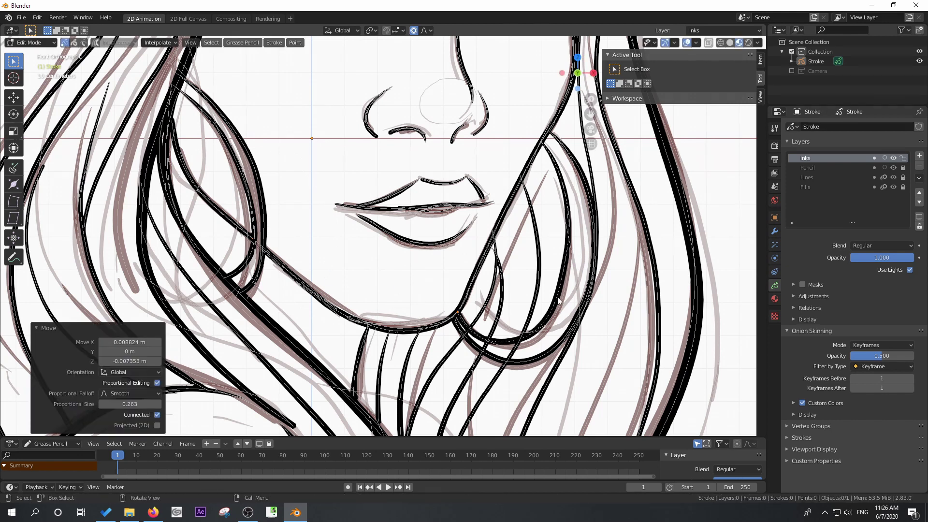
key(g)
scroll(560, 300, down, 8)
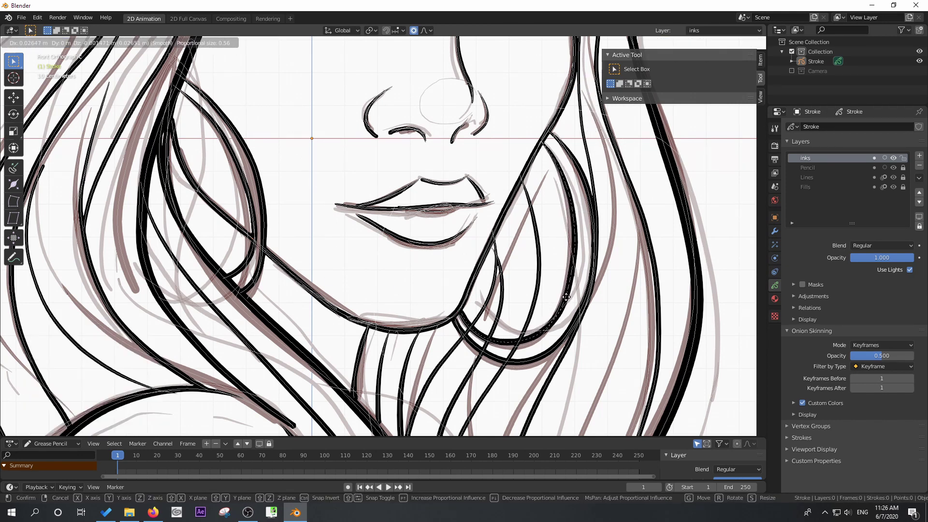
click(566, 297)
- Delete the points of the hair strands that run through the right-hand earring's band
click(514, 353)
key(x)
click(514, 353)
click(517, 348)
key(x)
click(517, 351)
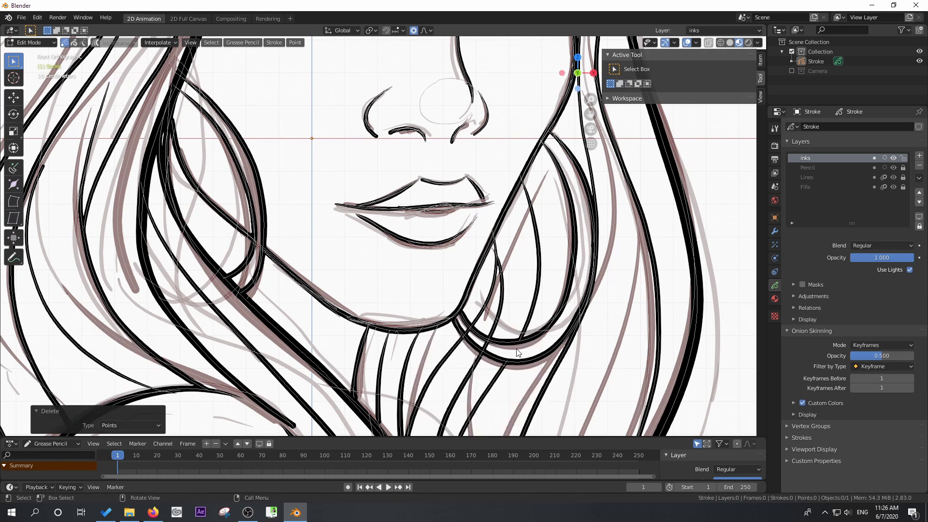
click(487, 346)
key(x)
click(487, 346)
- Move the cut ends of the hair strands onto the outer and inner edges of the right-hand earring
click(482, 360)
key(g)
click(493, 357)
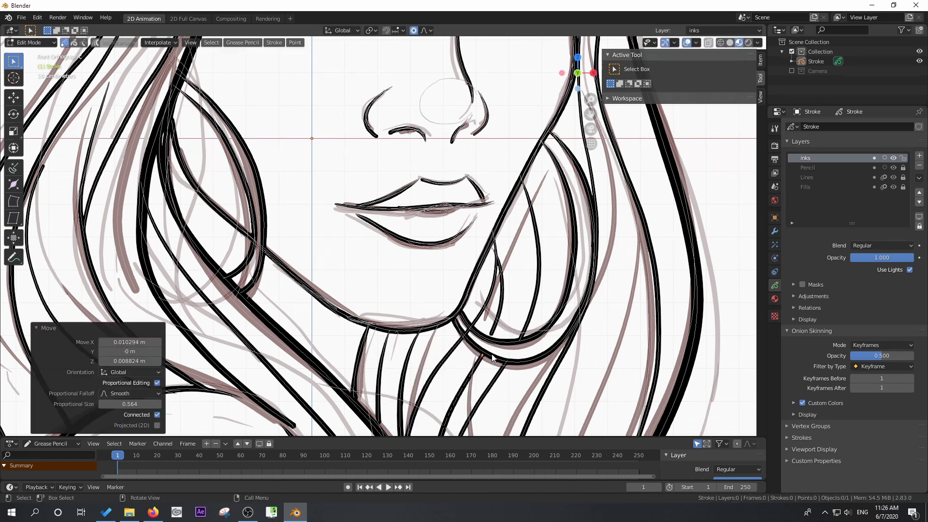
key(g)
scroll(492, 340, up, 12)
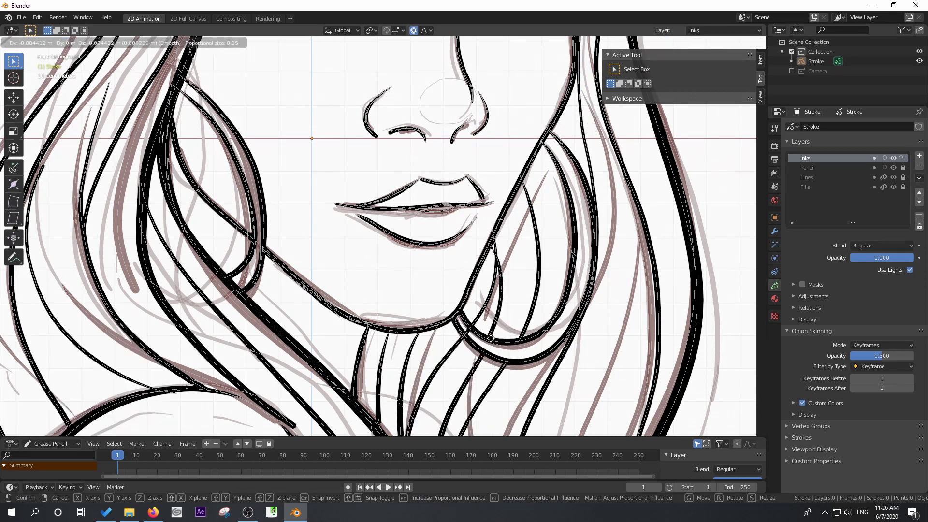
click(492, 340)
key(g)
click(472, 343)
- Delete the strand point inside the earring band near the chin and fit the cut ends to the band's edges
click(468, 332)
key(x)
click(468, 333)
click(474, 323)
key(g)
click(486, 325)
key(g)
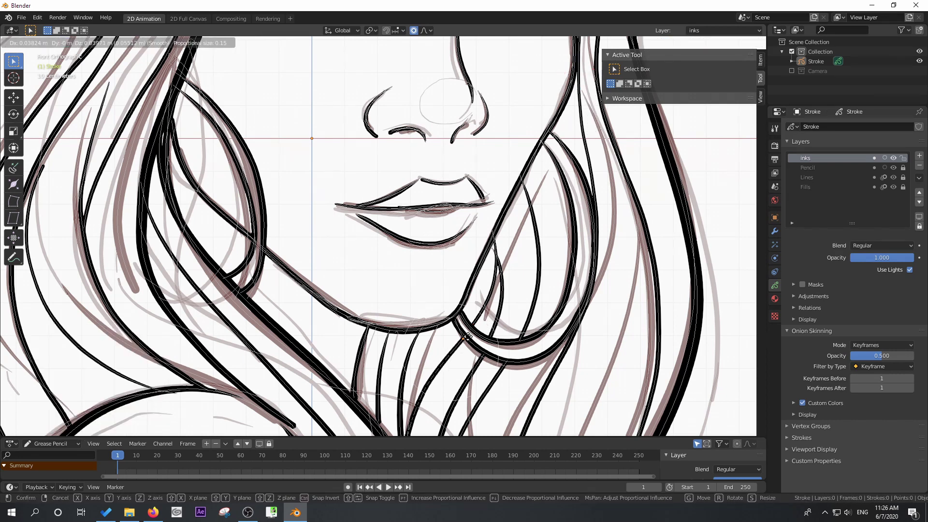
scroll(469, 335, down, 4)
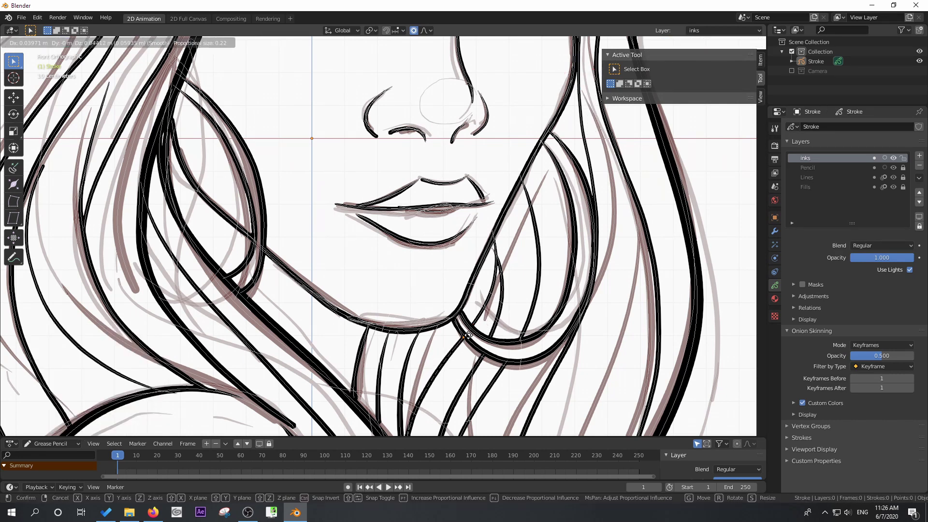
click(466, 337)
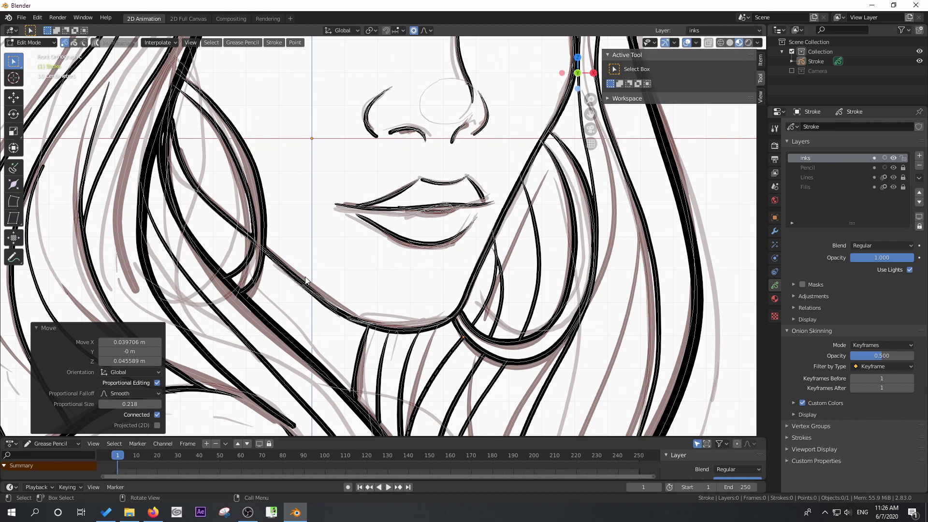
- Return to Draw mode, hide the Pencil and Lines sketch layers, and save the file as 2006_1Db.blend
scroll(305, 281, down, 6)
key(Tab)
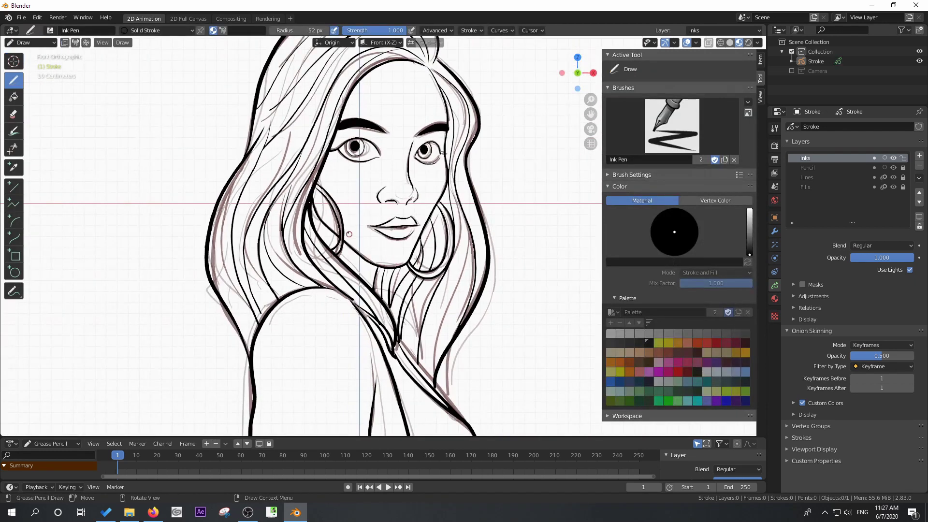
scroll(346, 229, up, 3)
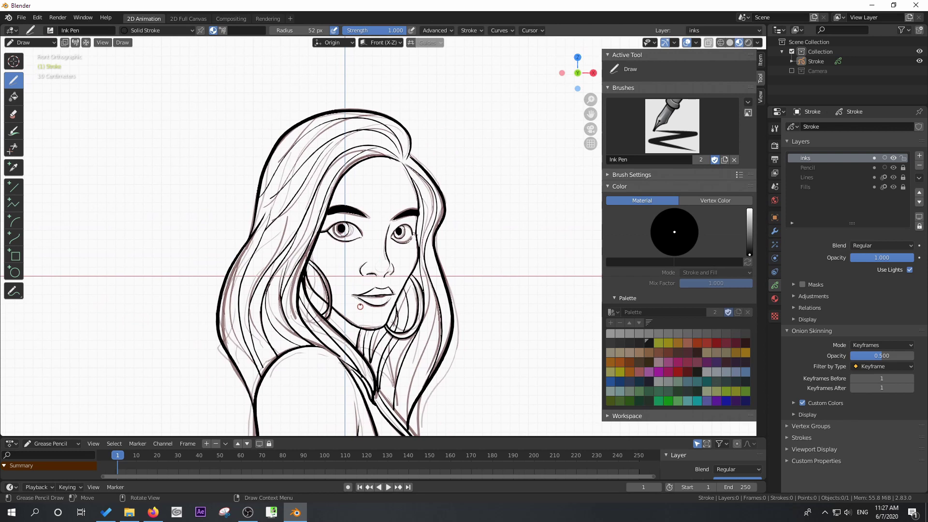
scroll(339, 258, up, 2)
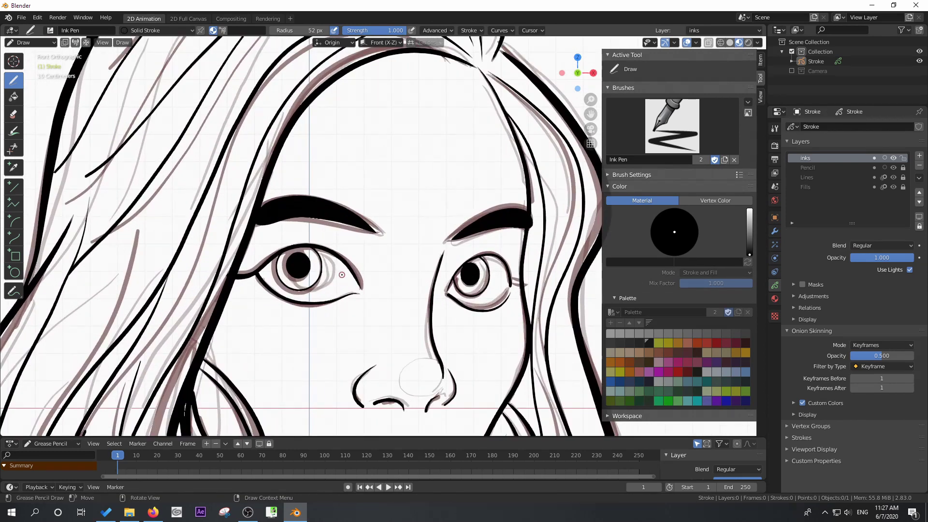
key(Home)
click(893, 167)
click(893, 178)
key(ctrl+s)
- Switch to Edit mode, thin the end of the hair strand at the top of the shoulder, and fit it to the neighbouring lines
scroll(299, 312, down, 3)
scroll(323, 250, up, 1)
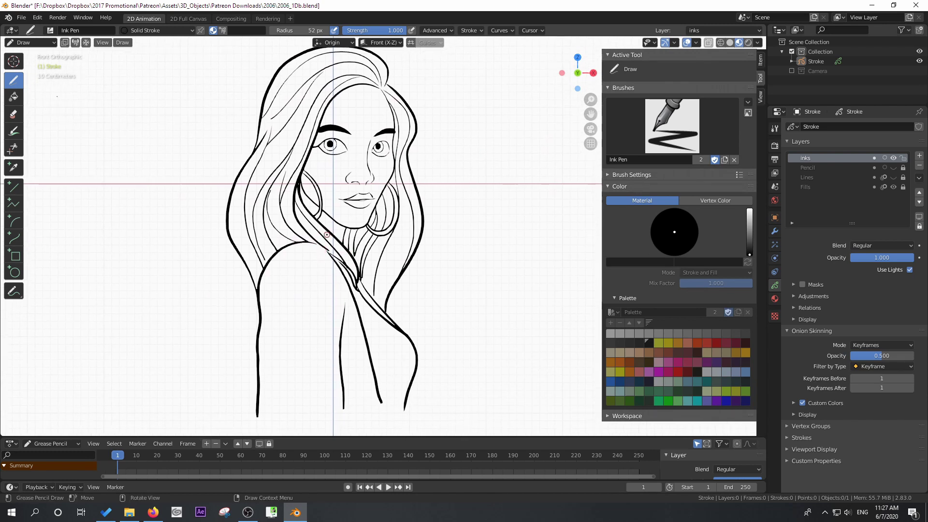
scroll(307, 303, up, 3)
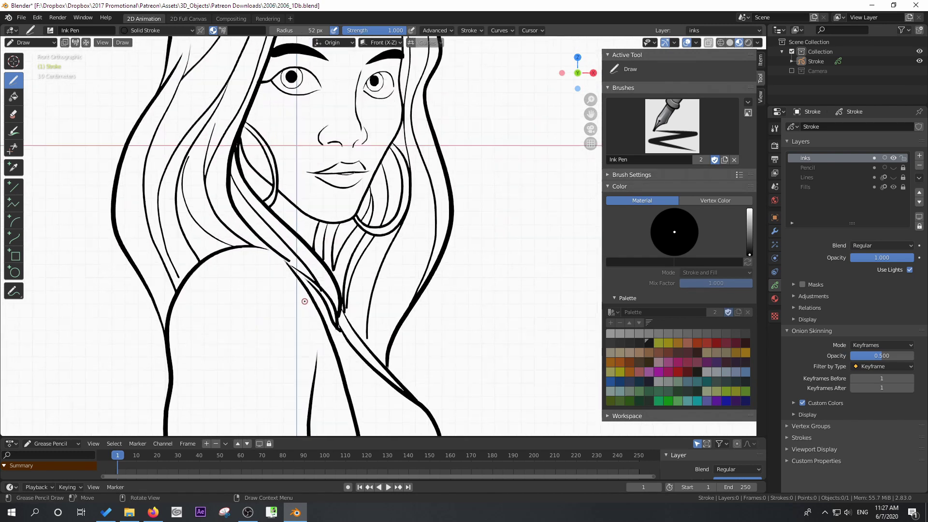
scroll(304, 312, down, 1)
scroll(297, 319, up, 1)
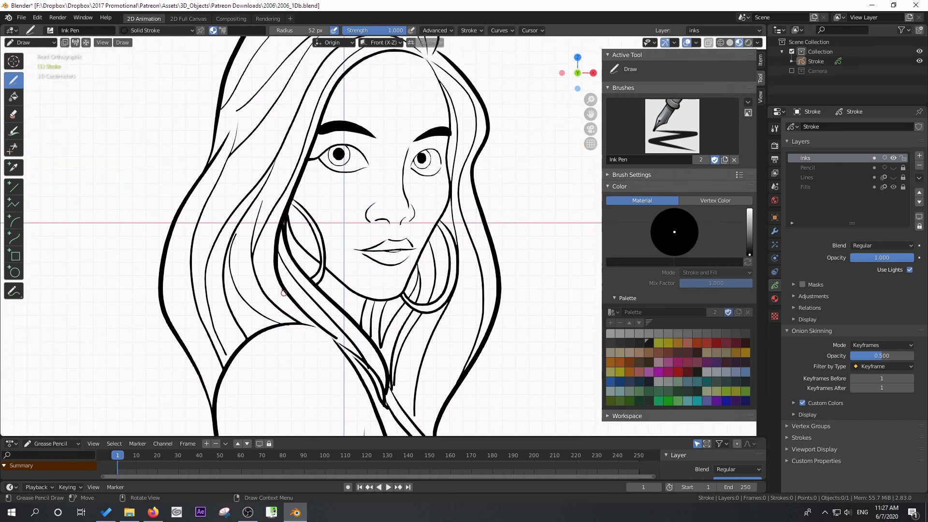
click(29, 43)
click(24, 66)
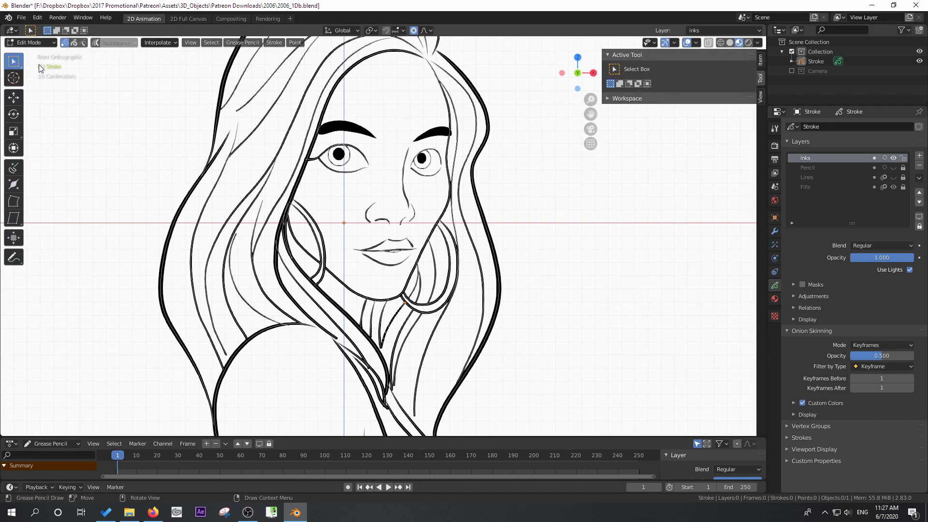
shift+middle_drag(307, 344, 271, 259)
scroll(270, 261, up, 2)
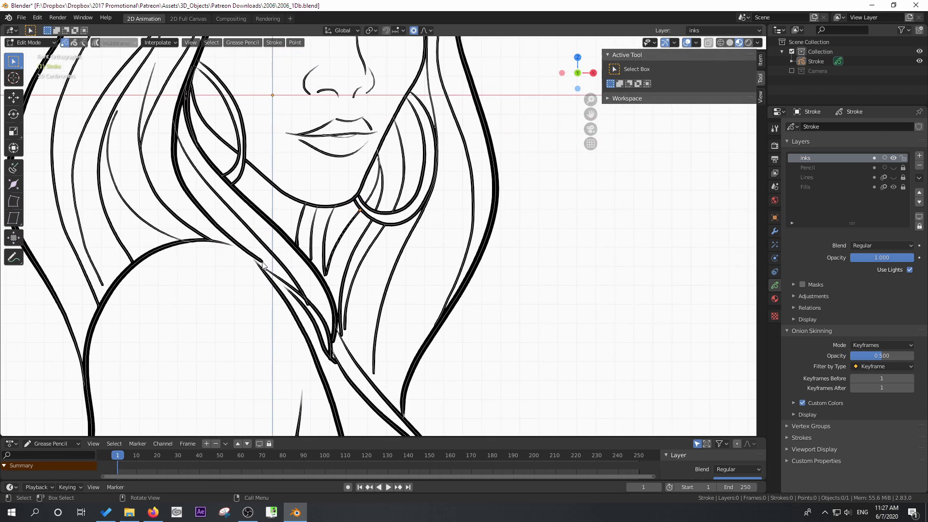
scroll(267, 273, up, 1)
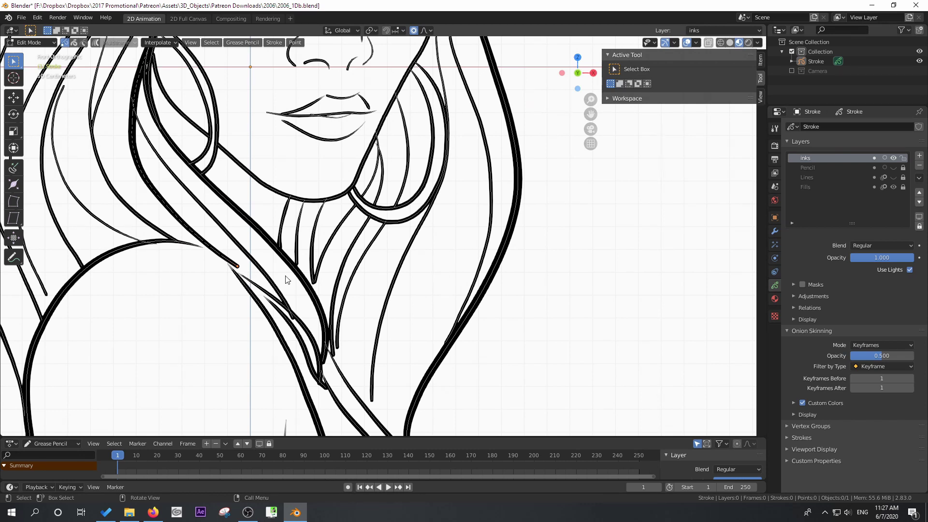
key(alt+s)
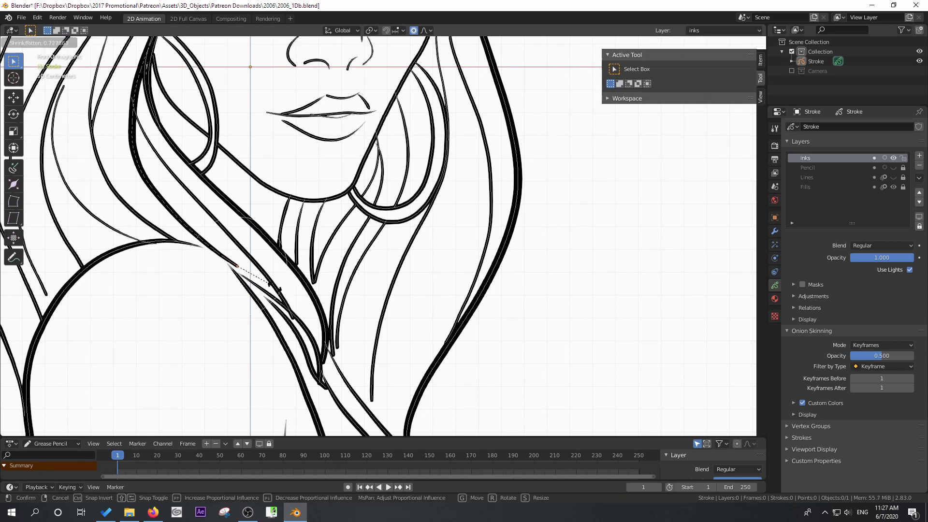
click(255, 279)
key(g)
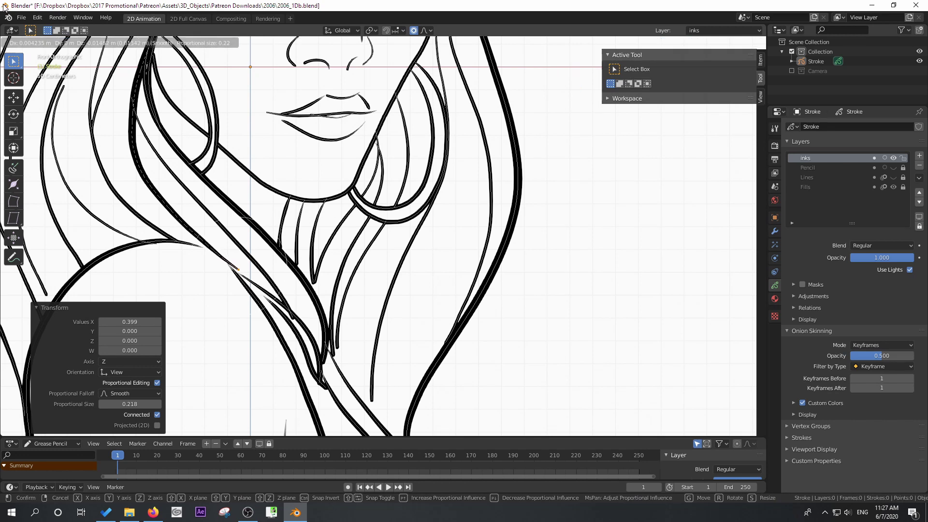
right_click(233, 270)
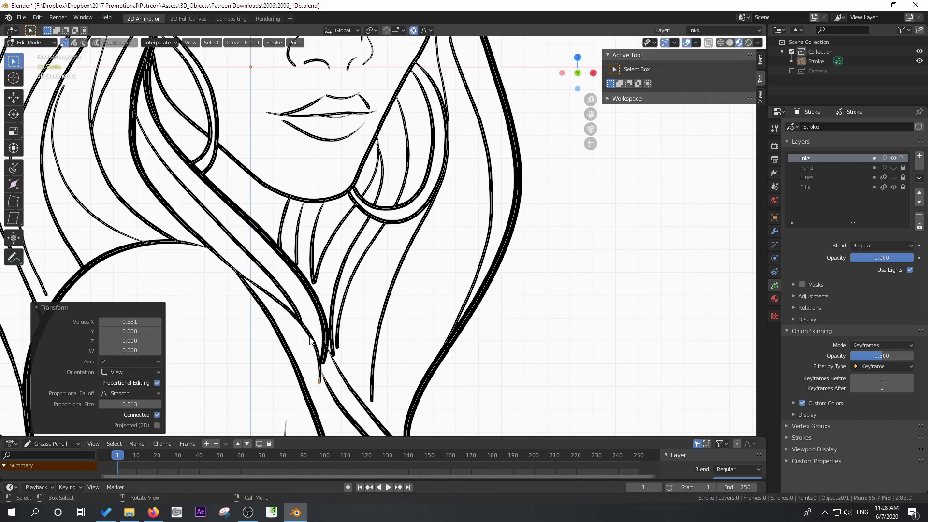
- Thin the tips of the two hair strands crossing below the neck and move them onto the edges of the adjoining lock
click(320, 380)
key(alt+s)
click(326, 379)
key(g)
click(326, 383)
click(333, 357)
key(alt+s)
click(361, 362)
key(g)
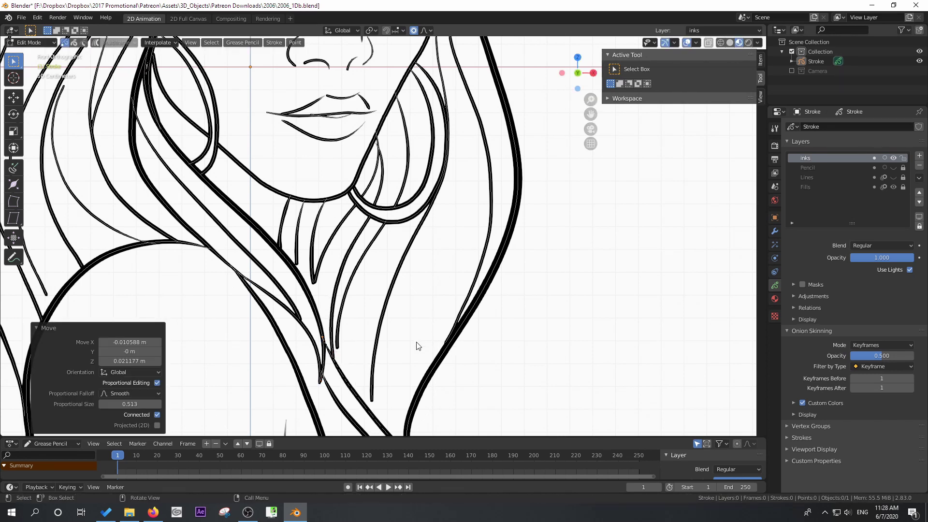
- Move, rotate and thin the lower tip of the long hair strand hanging below the right-hand earring
shift+middle_drag(372, 402, 372, 225)
scroll(382, 223, up, 1)
click(370, 223)
key(g)
key(r)
key(alt+s)
click(453, 253)
key(g)
- Move the lower end of the left-hand hair strand onto the shoulder line and smooth the whole strand
scroll(447, 199, down, 3)
mouse_move(174, 165)
shift+middle_down()
mouse_move(294, 332)
mouse_move(365, 250)
shift+middle_up()
scroll(362, 252, up, 4)
click(346, 237)
key(g)
click(356, 258)
scroll(356, 259, down, 5)
shift+middle_drag(387, 194, 359, 237)
key(l)
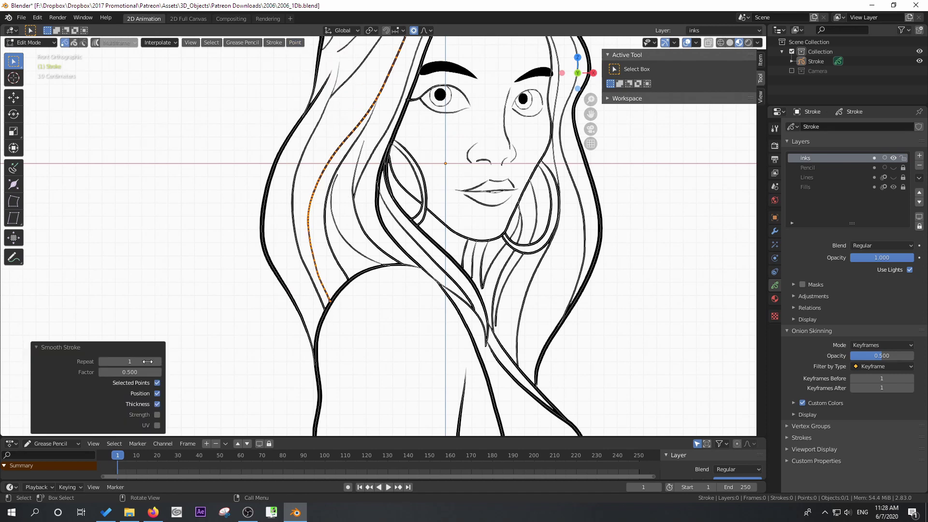
- Adjust the points of the hair strands running above the forehead
shift+middle_drag(449, 58, 369, 172)
click(382, 107)
key(g)
scroll(380, 121, down, 9)
click(375, 116)
click(346, 78)
key(g)
click(342, 62)
- Move the ends of the hair strands on the left side of the crown into cleaner positions
click(300, 114)
key(g)
click(257, 147)
key(g)
click(239, 174)
click(282, 90)
key(g)
- Move the strand points at the hair parting and on the right side of the head to tidy the joins
click(448, 110)
key(g)
click(455, 108)
click(493, 131)
key(g)
click(494, 128)
click(453, 110)
key(g)
click(451, 117)
scroll(462, 174, up, 5)
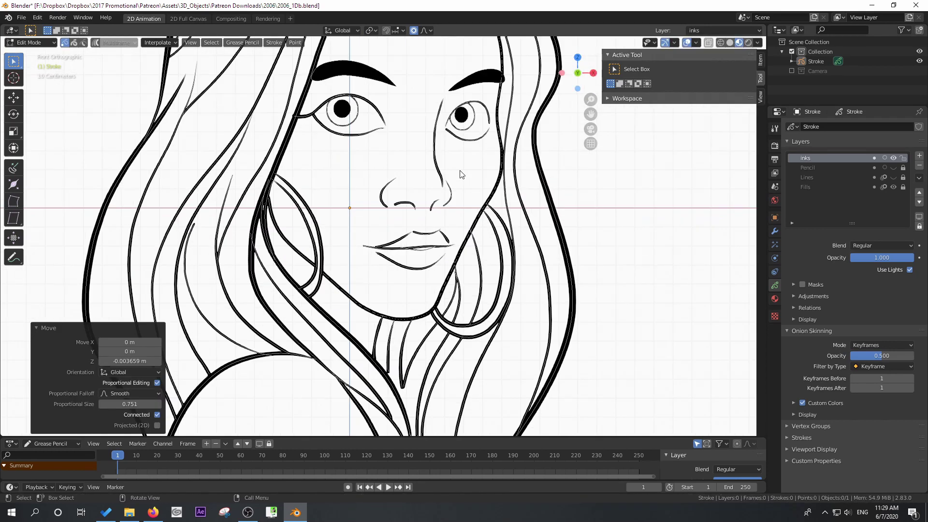
- Switch to Draw mode and ink short lash strokes at the outer corner of the right-hand eye
click(31, 43)
click(35, 85)
drag(484, 154, 511, 154)
key(ctrl+z)
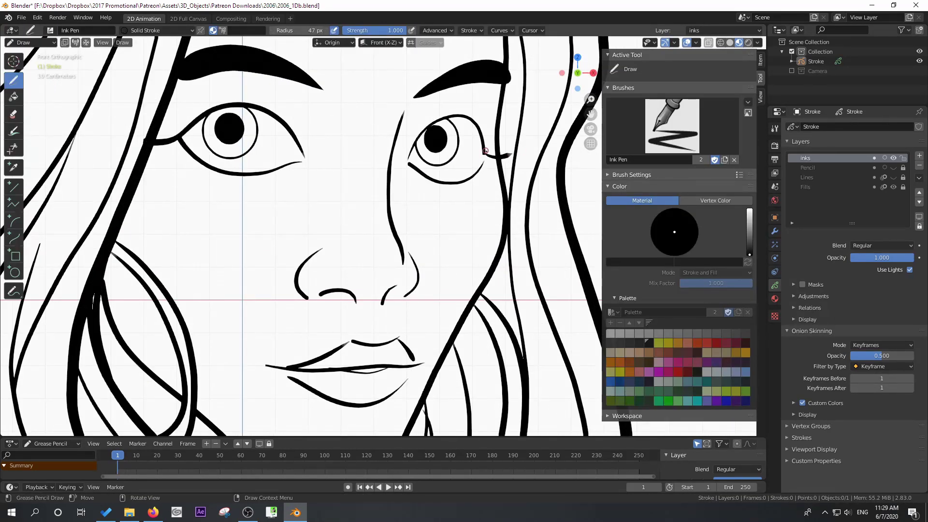
- In Edit mode, move and trim the lash stroke points and reshape the outer edge of the right-hand eye's outline
click(36, 43)
click(36, 67)
key(g)
click(502, 151)
key(g)
click(498, 157)
key(x)
click(484, 166)
click(482, 130)
key(g)
click(455, 179)
- Move the inner-corner point of the left-hand eye and adjust the line thickness of its upper and lower lids
click(291, 127)
key(g)
click(294, 128)
click(195, 120)
key(alt+s)
click(197, 159)
key(alt+s)
click(198, 160)
- Adjust the line thickness at the outer and inner parts of the right-hand eye's lower lid
click(476, 170)
key(alt+s)
click(480, 166)
key(alt+s)
click(485, 164)
click(411, 164)
key(alt+s)
click(426, 181)
- Thicken the iris outlines of both eyes on their lower edges
click(450, 158)
key(alt+s)
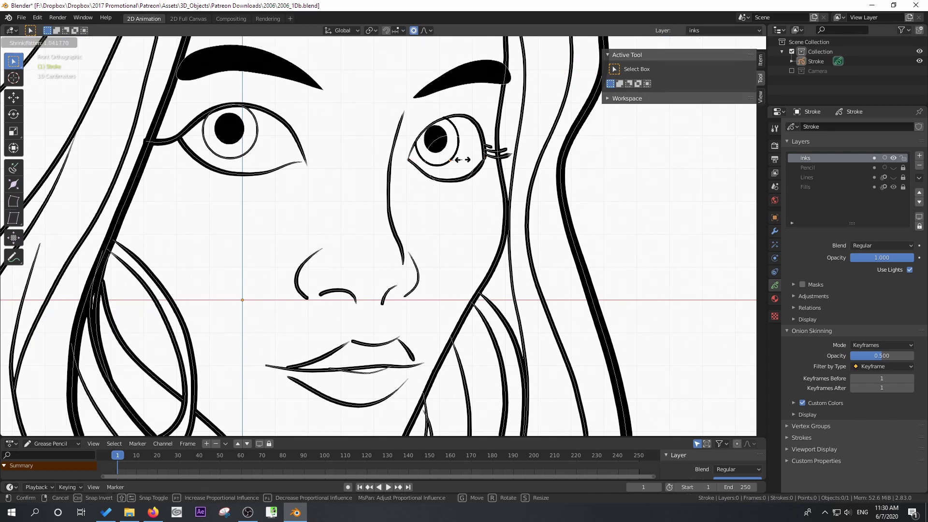
click(471, 162)
click(251, 150)
key(alt+s)
click(287, 153)
- Move the lower end of the left-hand nose wing, then reposition points on the upper lip and mouth line
scroll(309, 155, down, 1)
shift+middle_drag(309, 154, 307, 88)
scroll(308, 92, up, 1)
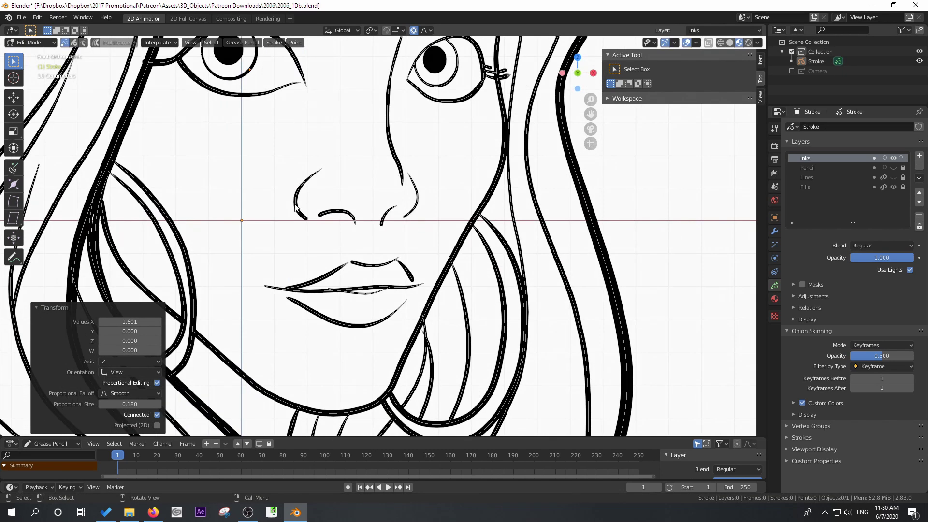
click(306, 219)
key(g)
click(414, 281)
key(g)
click(376, 286)
key(g)
- Adjust the line thickness at the left mouth corner and reshape and thicken the lower lip's curve
click(283, 287)
key(alt+s)
click(380, 328)
click(380, 326)
key(alt+s)
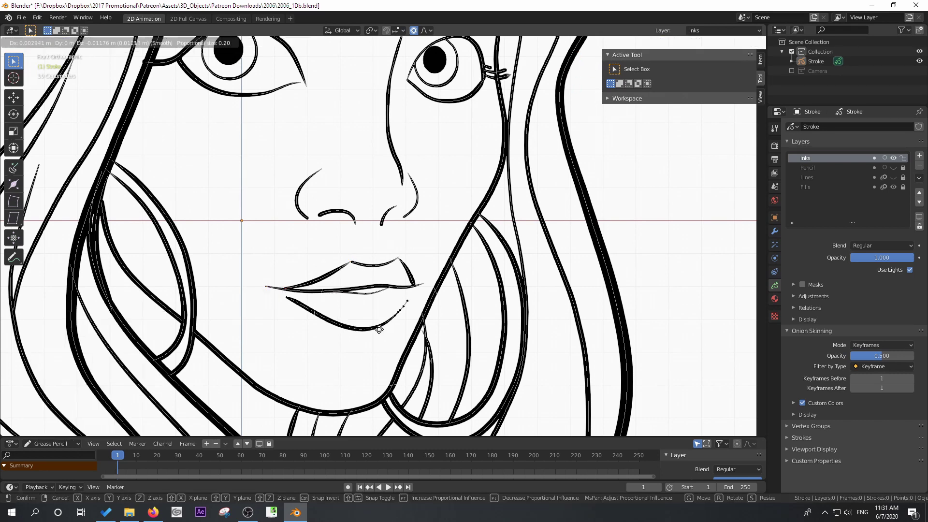
click(409, 337)
- Return to Edit mode and move the points around the right-hand nostril to refine its curve
scroll(394, 310, down, 9)
key(Tab)
shift+middle_drag(390, 315, 390, 285)
scroll(379, 280, up, 9)
shift+middle_drag(367, 193, 367, 275)
click(31, 43)
click(32, 63)
click(395, 302)
key(g)
click(395, 300)
click(399, 281)
key(g)
click(398, 280)
click(388, 293)
key(g)
click(389, 290)
- Thicken the middle of both nostril curves
click(344, 293)
key(alt+s)
click(340, 293)
key(alt+s)
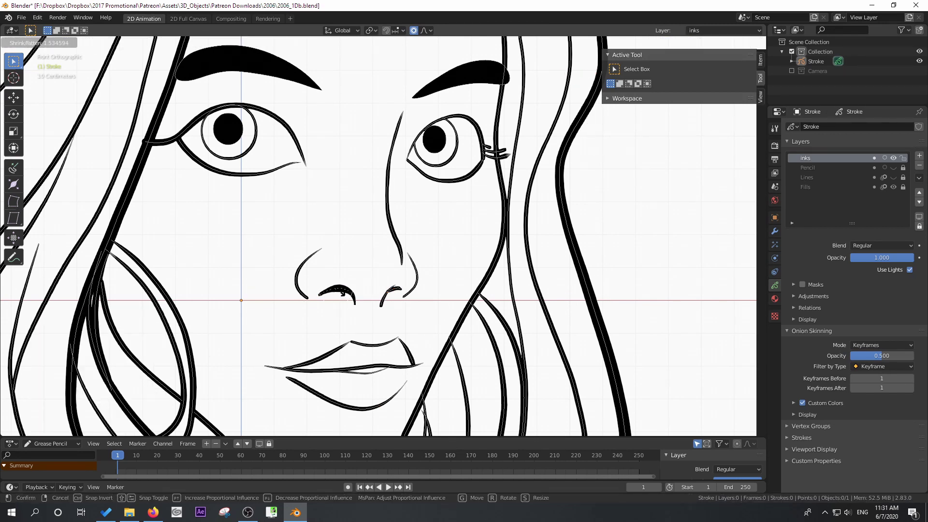
click(343, 293)
click(392, 292)
key(alt+s)
click(401, 306)
- Move the upper and middle points of the right-hand nose wing to refine its shape
click(405, 246)
key(g)
click(411, 240)
click(420, 269)
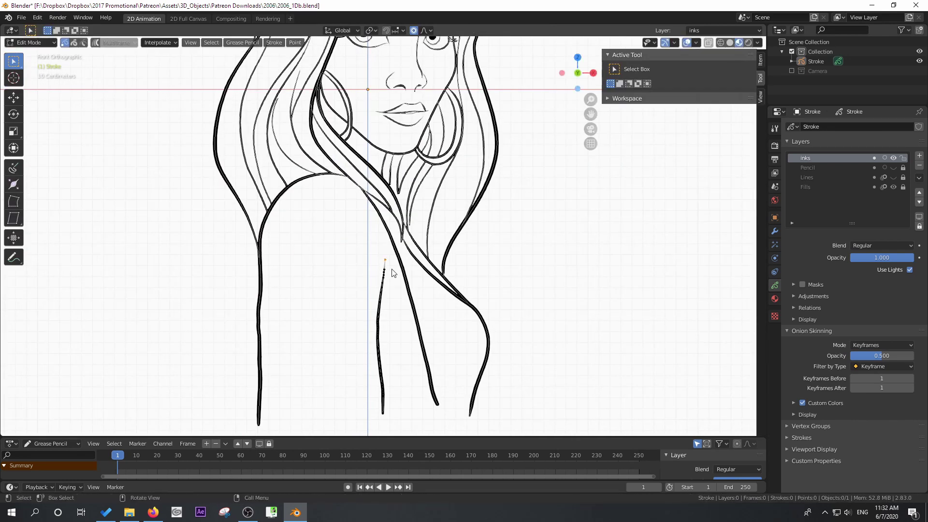
key(g)
- Smooth the long body line below the hair, rotate its lower end about 6.6° and move it, and return to Draw mode
click(417, 318)
key(l)
click(295, 43)
click(318, 69)
click(439, 406)
key(r)
key(g)
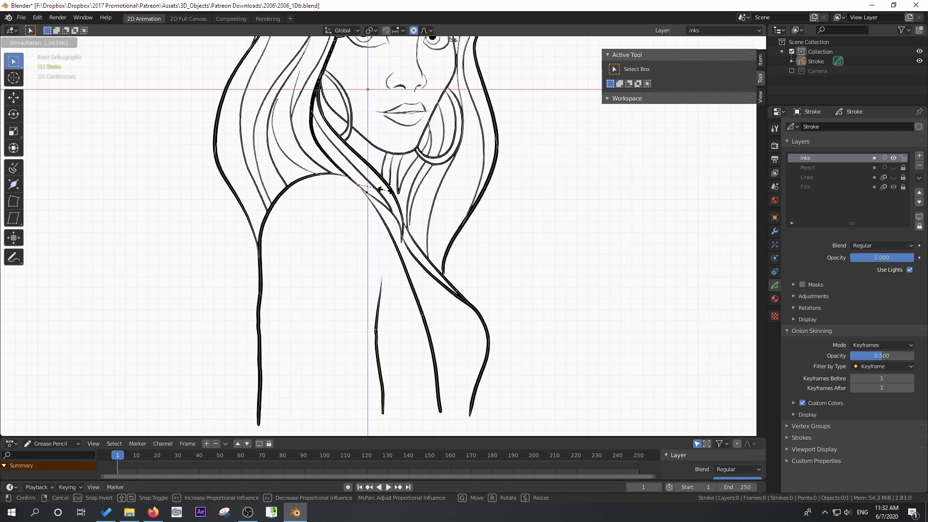
key(Tab)
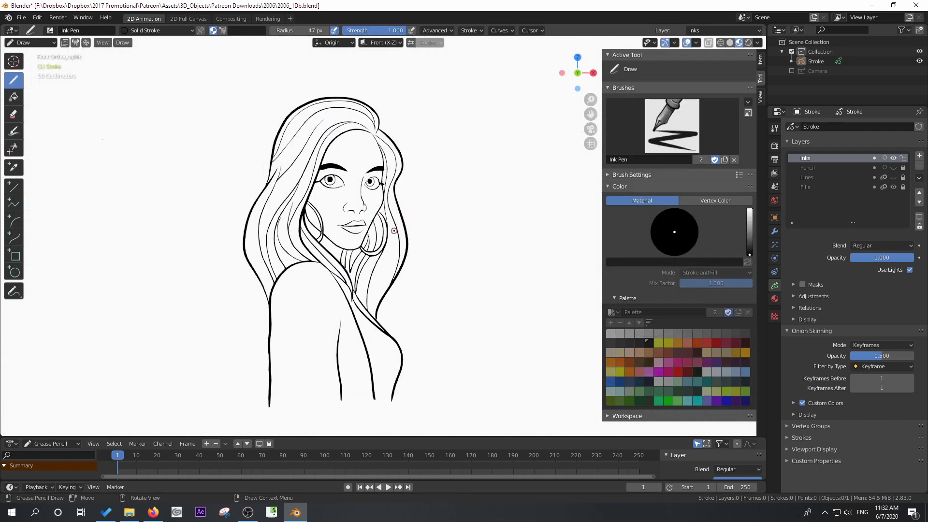
- Return to Edit mode, scale one whole stroke near the neck and move it to adjust its shape
scroll(385, 286, up, 4)
key(Tab)
key(l)
key(s)
click(414, 280)
key(g)
click(419, 269)
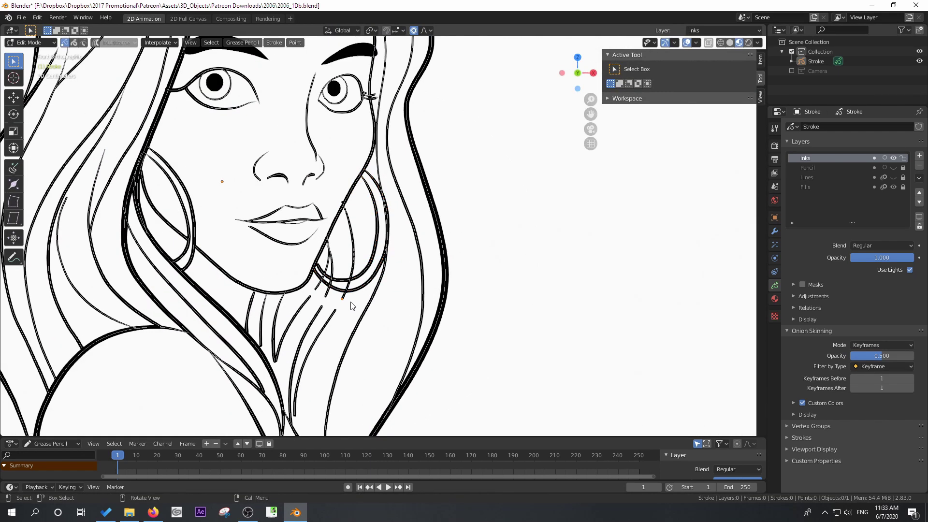
- Move points along the neck and neighbouring hair lines below the chin to refine their ends and curves
key(g)
click(345, 284)
click(338, 309)
key(g)
click(341, 290)
click(332, 265)
click(321, 306)
key(g)
click(324, 282)
click(295, 415)
key(g)
click(294, 427)
click(313, 292)
key(g)
click(325, 275)
key(g)
click(338, 232)
key(g)
click(290, 320)
- Move and adjust the thickness of the lower end of the hair strand beside the neck, and smooth it with Repeat 7
scroll(435, 270, up, 3)
key(g)
click(426, 356)
drag(412, 339, 440, 373)
key(alt+s)
click(445, 353)
click(295, 43)
click(312, 67)
drag(131, 362, 155, 361)
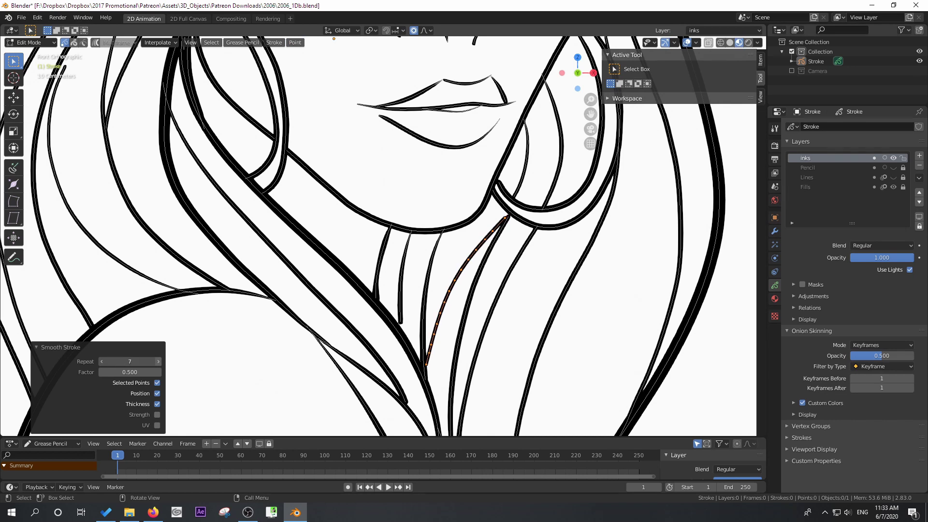
- Reposition the lower end of a short neck line and adjust the line thickness, thickening the top of the leftmost neck line
key(g)
click(393, 259)
key(ctrl+l)
click(296, 43)
key(alt+s)
click(414, 279)
click(389, 230)
key(alt+s)
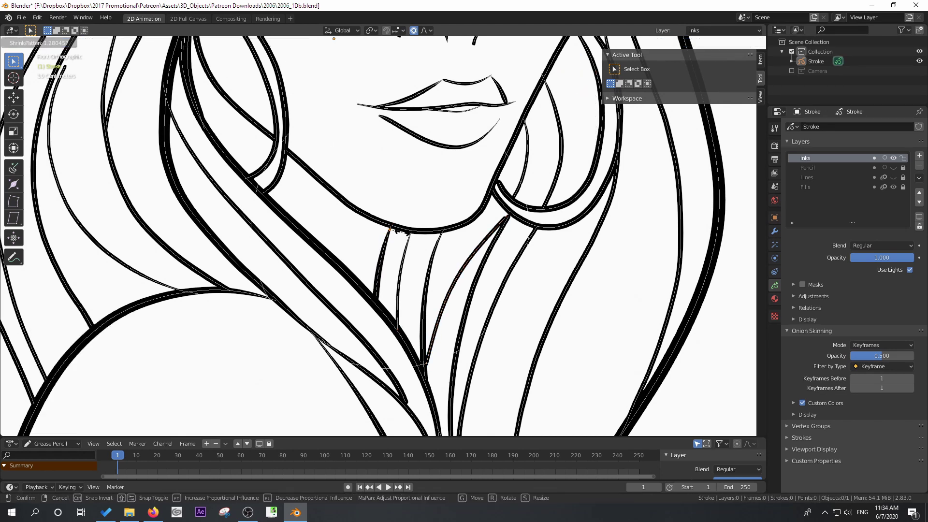
key(Return)
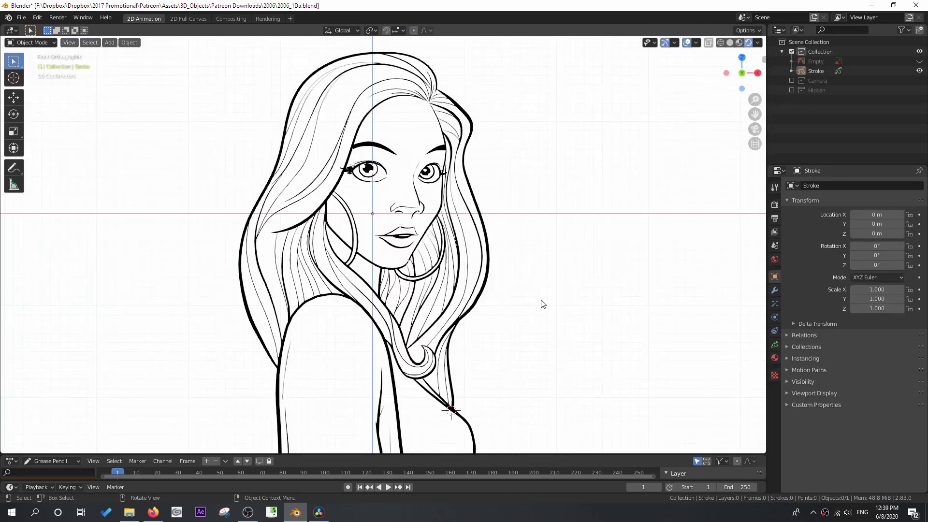
scroll(542, 303, down, 1)
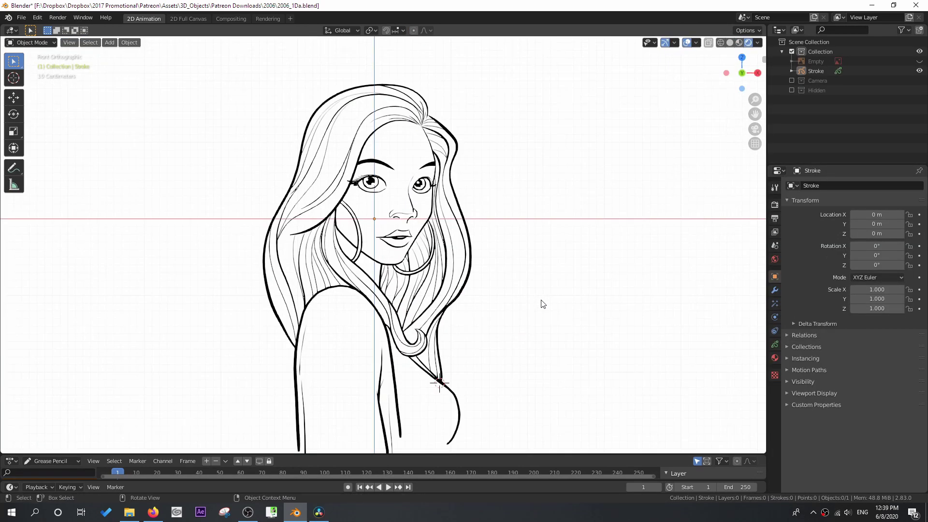
- Examine the fully inked portrait, comparing the line work of the hair, face, earrings and body up close and as a whole
scroll(492, 330, up, 2)
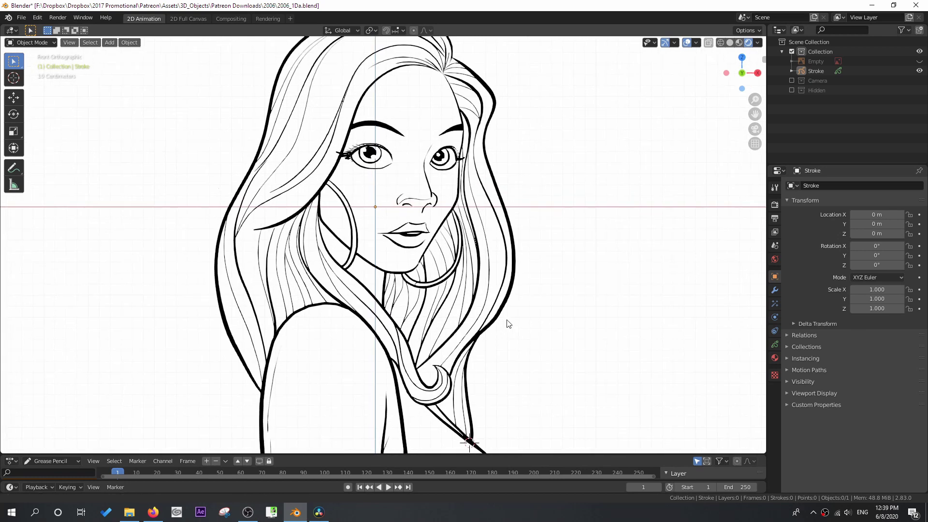
scroll(464, 319, down, 1)
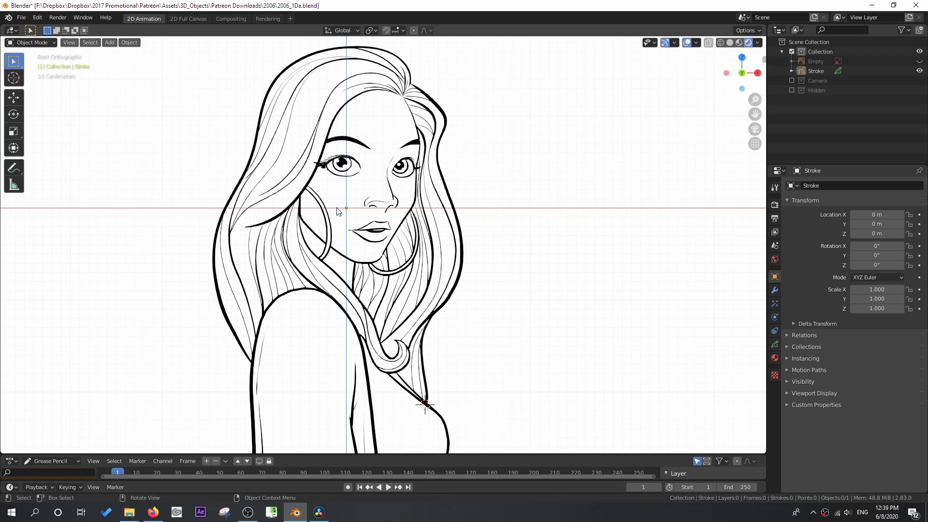
scroll(322, 213, up, 5)
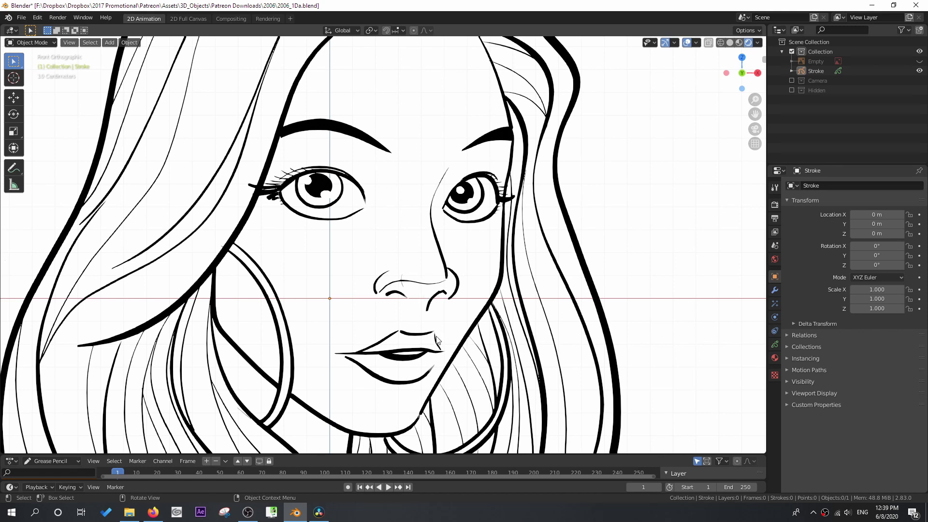
scroll(406, 341, down, 3)
shift+middle_drag(440, 390, 425, 246)
scroll(368, 329, up, 1)
scroll(368, 328, down, 1)
mouse_move(414, 379)
shift+middle_down()
mouse_move(407, 339)
mouse_move(423, 288)
mouse_move(434, 409)
shift+middle_up()
scroll(434, 411, down, 2)
shift+scroll(397, 314, up, 5)
scroll(372, 244, up, 4)
scroll(376, 290, up, 1)
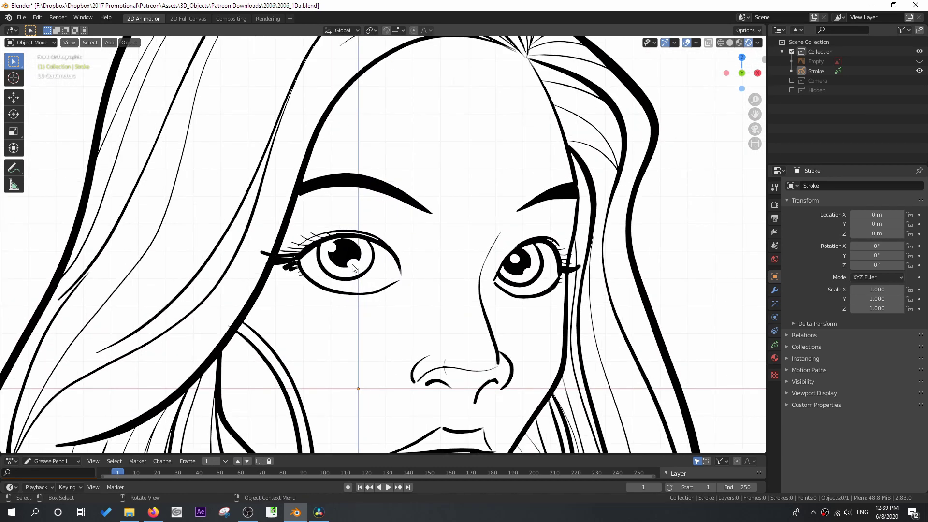
- Select the Stroke object, show its layers, and try to move the upper highlight of the left-hand eye in Edit mode
click(337, 252)
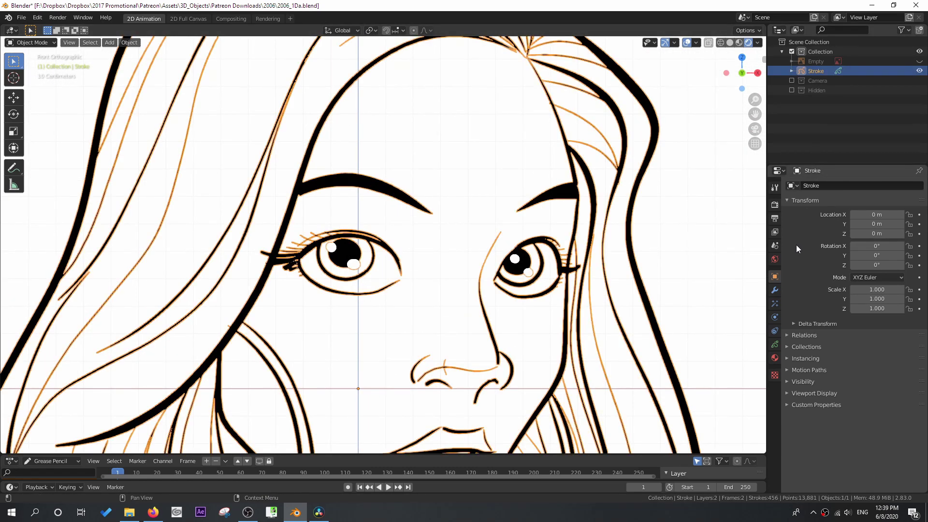
click(775, 344)
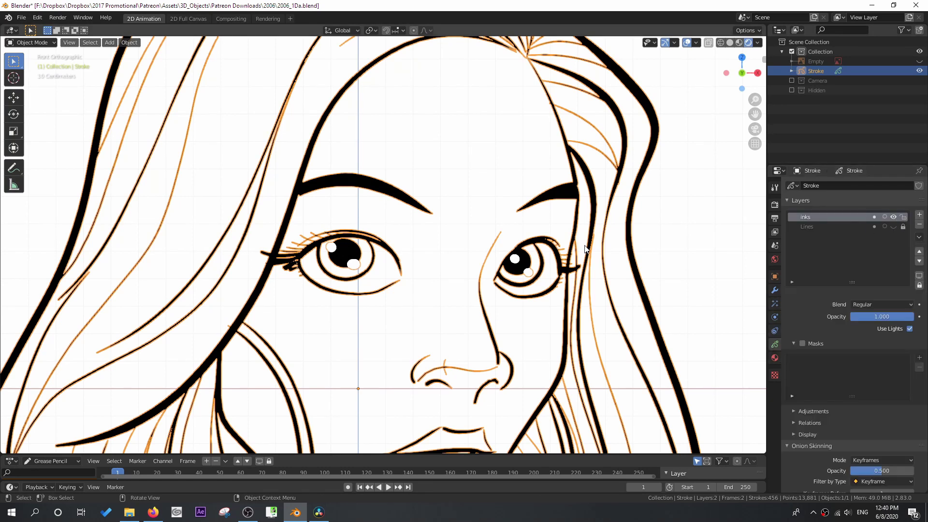
click(22, 43)
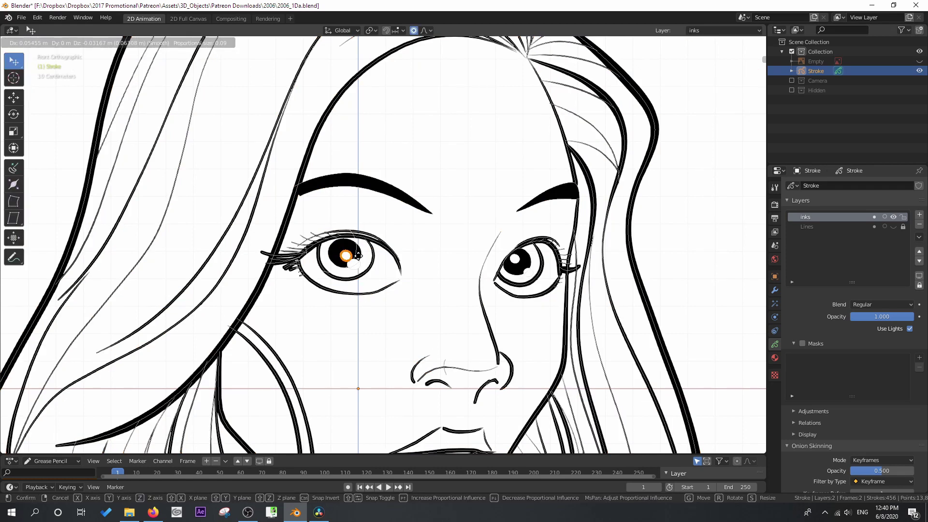
click(349, 253)
- View the portrait through the camera, inspect the white eye highlights in Material Preview shading, and return to Rendered shading
key(KP_0)
click(740, 43)
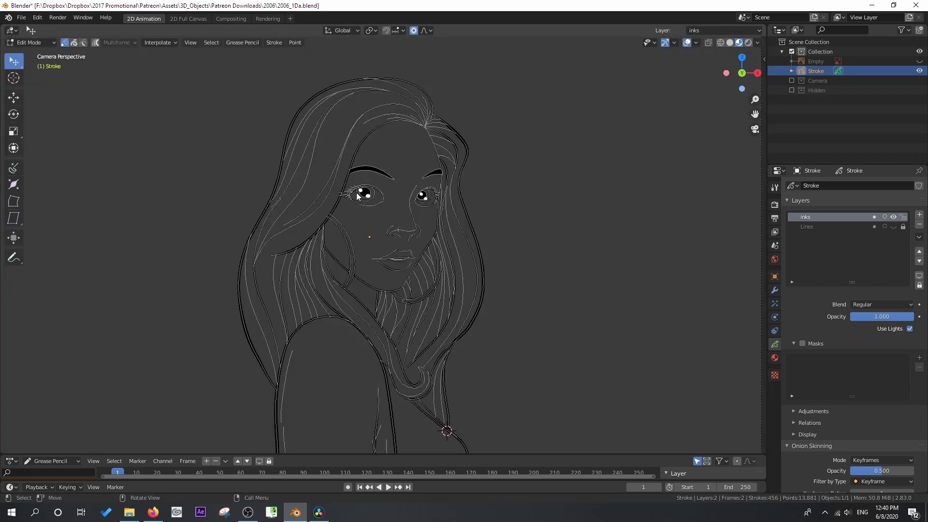
scroll(338, 191, up, 3)
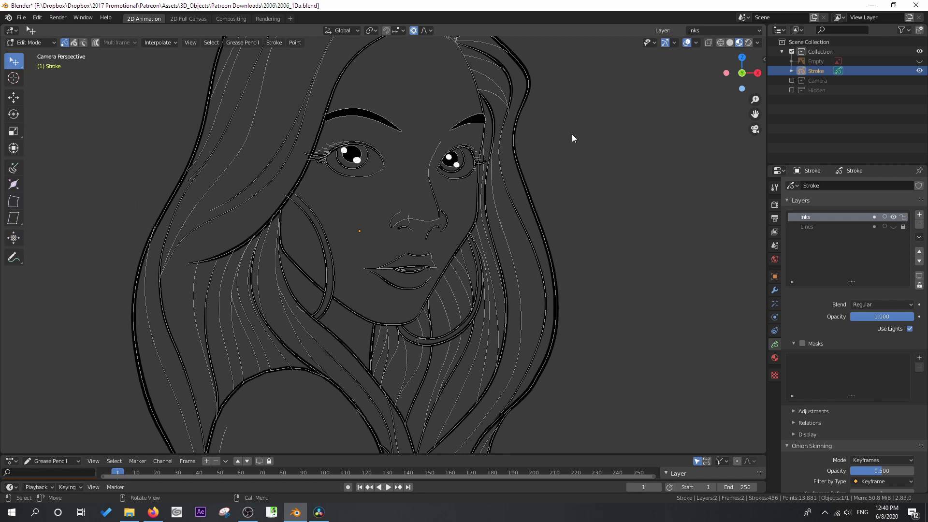
click(748, 43)
scroll(423, 259, down, 4)
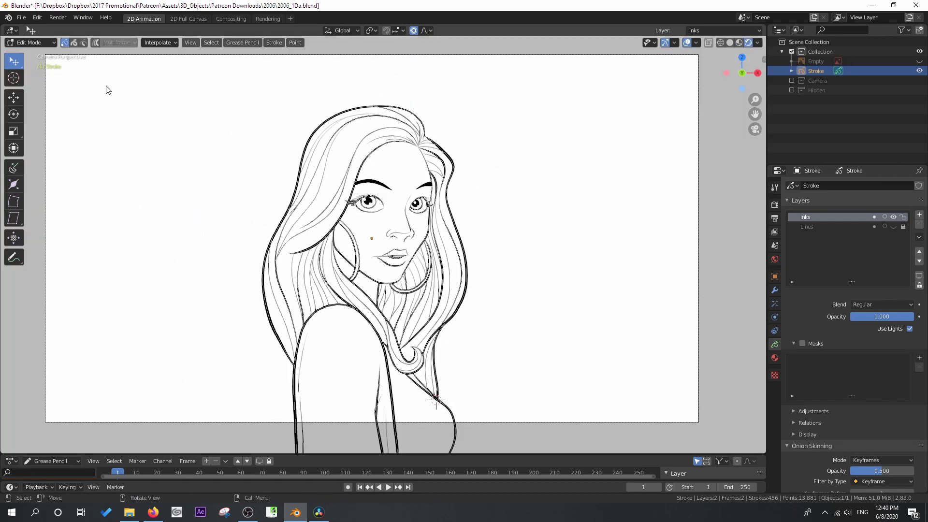
- Return to Object mode, deselect the drawing and review the inked portrait in the camera frame
click(30, 43)
click(32, 51)
scroll(386, 251, up, 3)
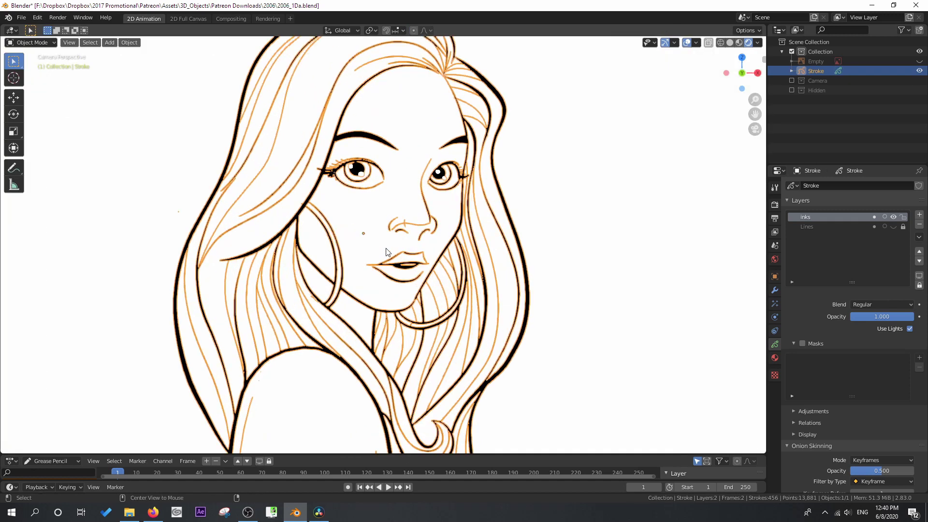
click(386, 251)
scroll(382, 234, up, 1)
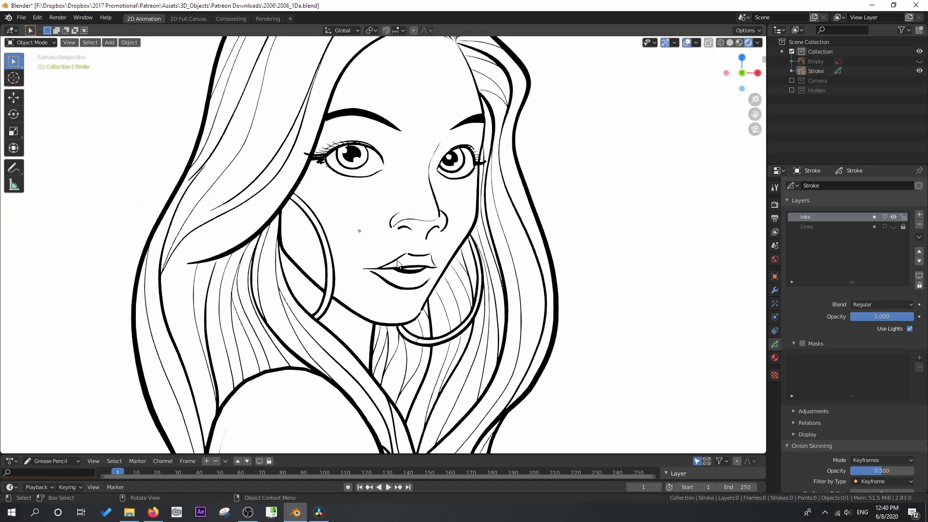
scroll(397, 263, down, 5)
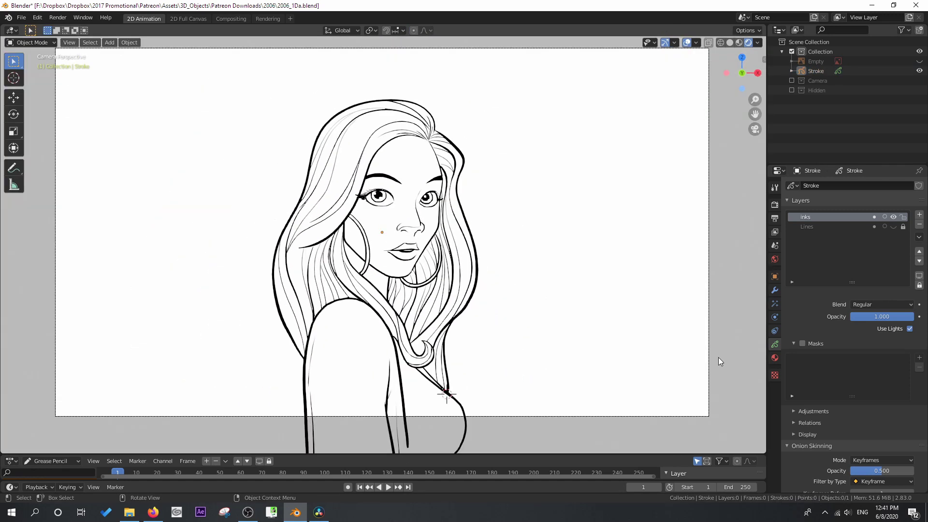